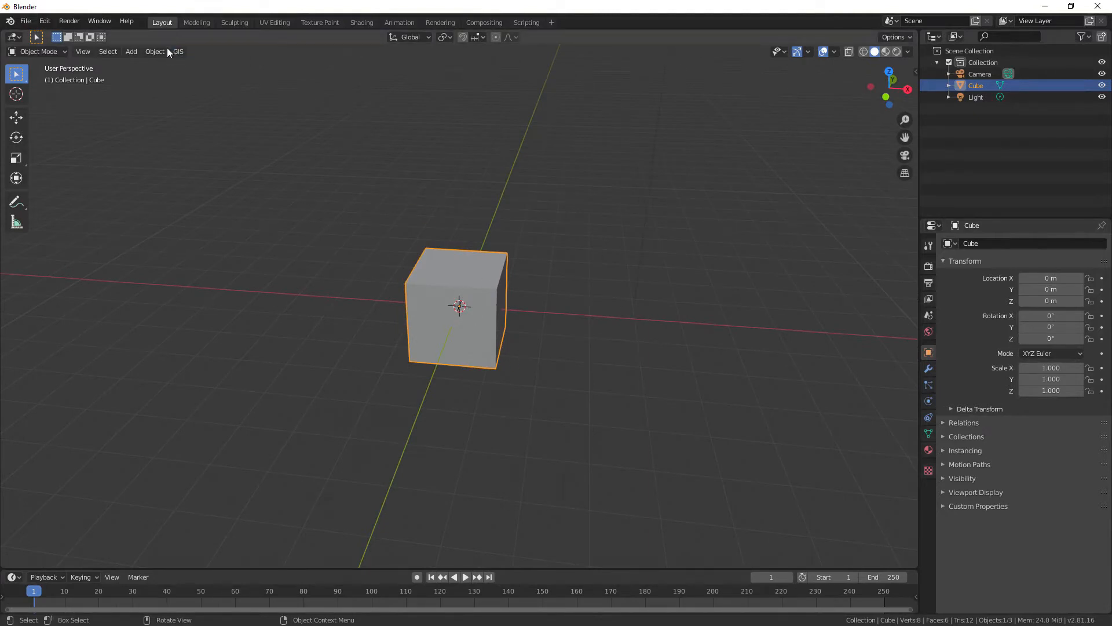
Step: Switch to the Modeling workspace and add a single centred loop cut that splits the cube into two halves along Y
{"action": "left_click", "coordinate": [131, 52]}
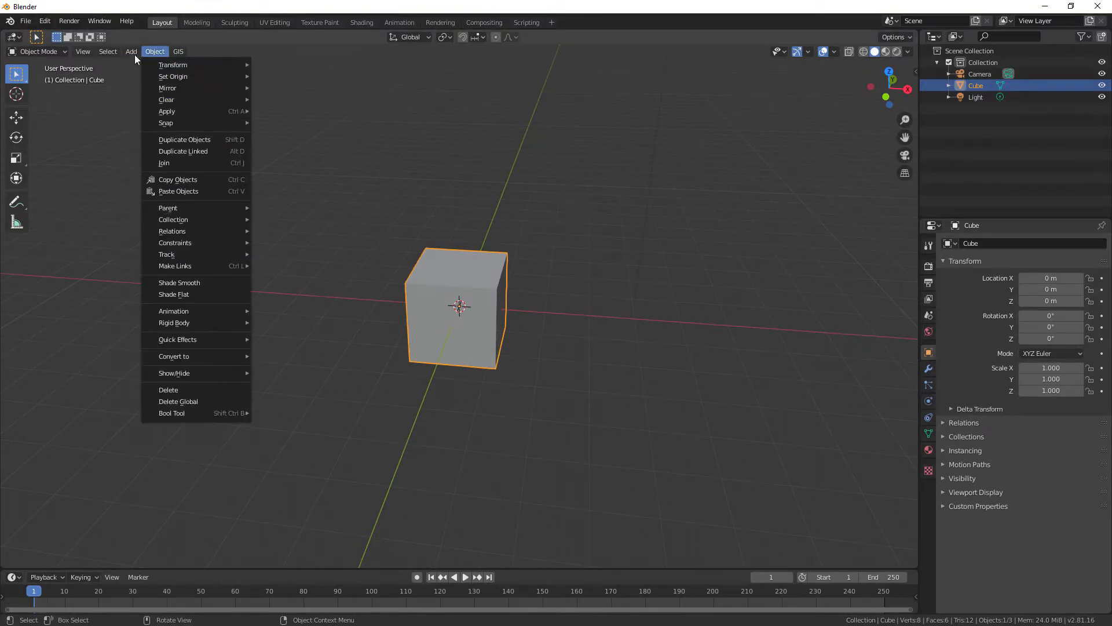
{"action": "left_click", "coordinate": [197, 22]}
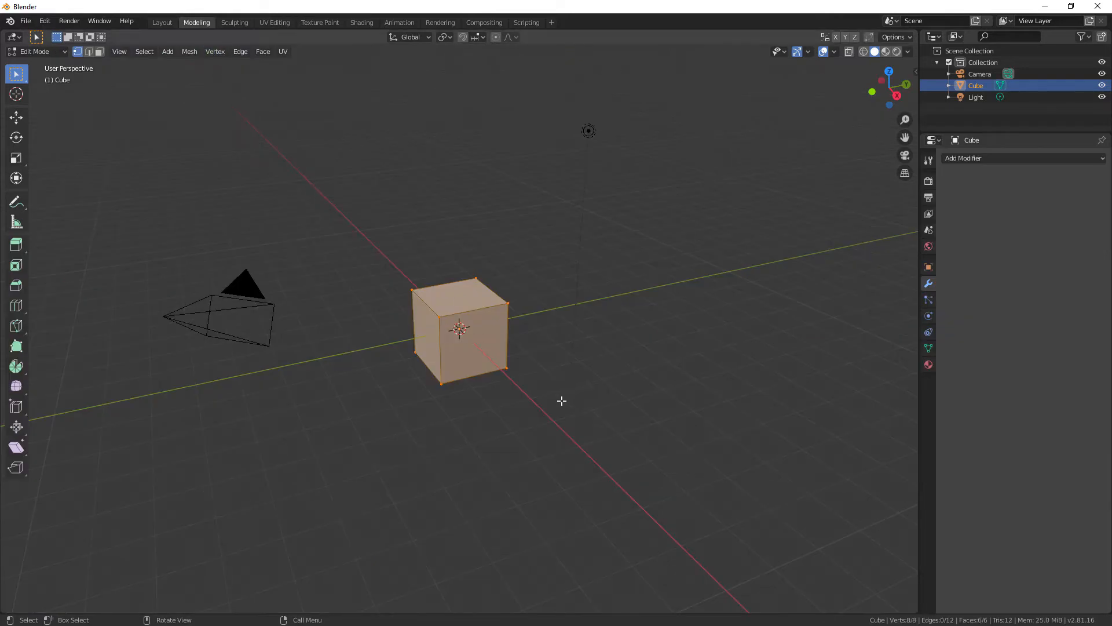
{"action": "middle_click_drag", "start_coordinate": [544, 436], "coordinate": [504, 439]}
{"action": "left_click", "coordinate": [22, 306]}
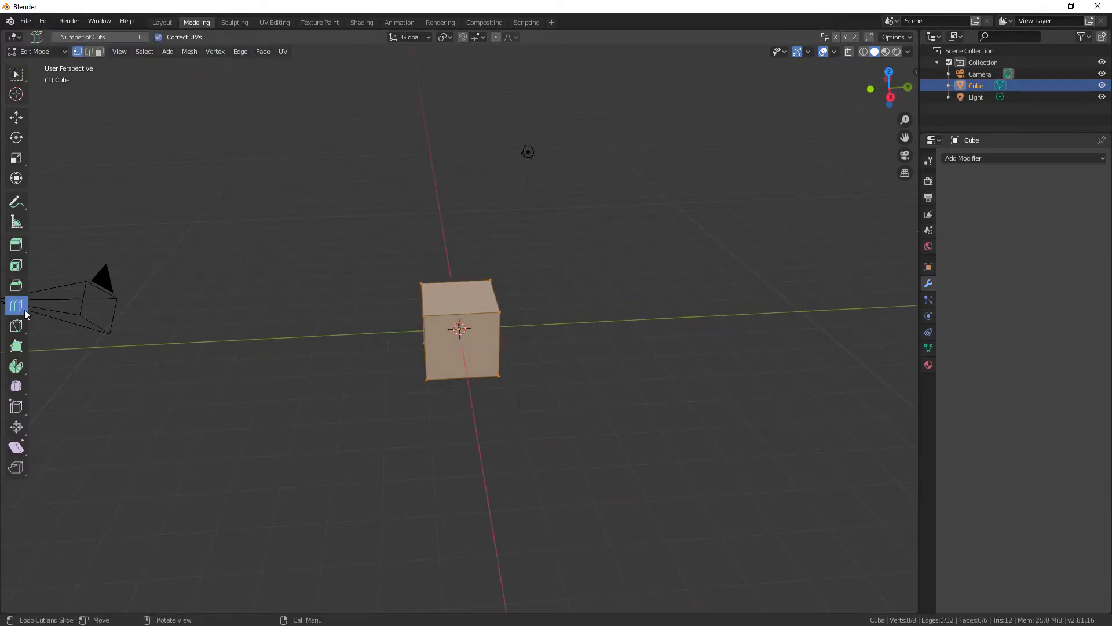
{"action": "left_click", "coordinate": [466, 316]}
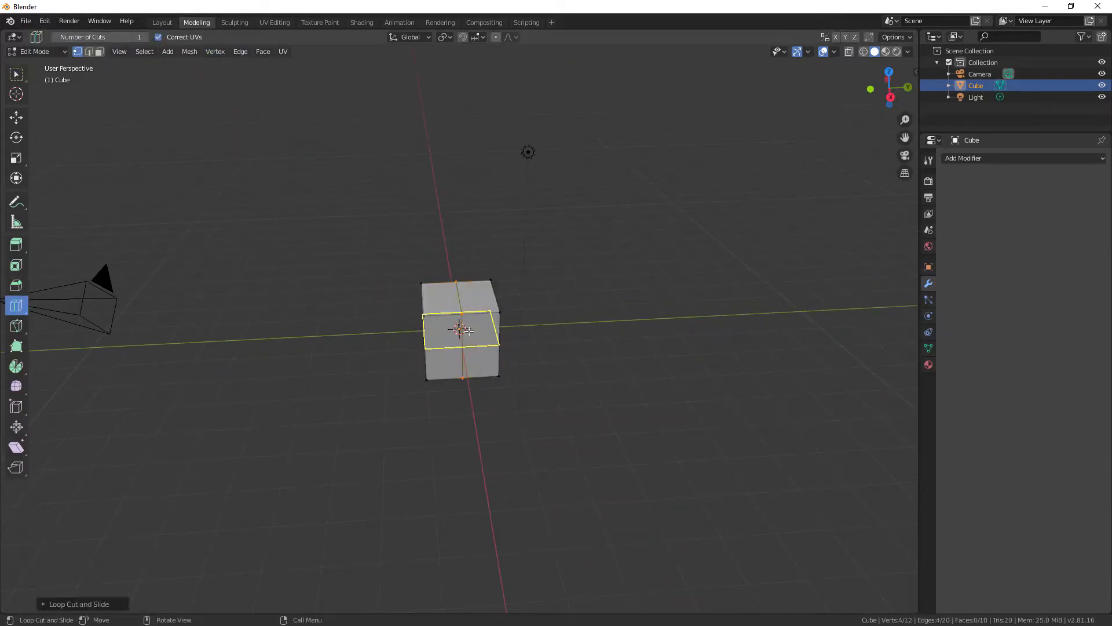
Step: Show the mesh in wireframe and delete the four outer vertices on the cube's negative Y side
{"action": "mouse_move", "coordinate": [194, 283]}
{"action": "middle_mouse_down"}
{"action": "mouse_move", "coordinate": [234, 284]}
{"action": "mouse_move", "coordinate": [251, 258]}
{"action": "mouse_move", "coordinate": [211, 288]}
{"action": "middle_mouse_up"}
{"action": "left_click", "coordinate": [865, 53]}
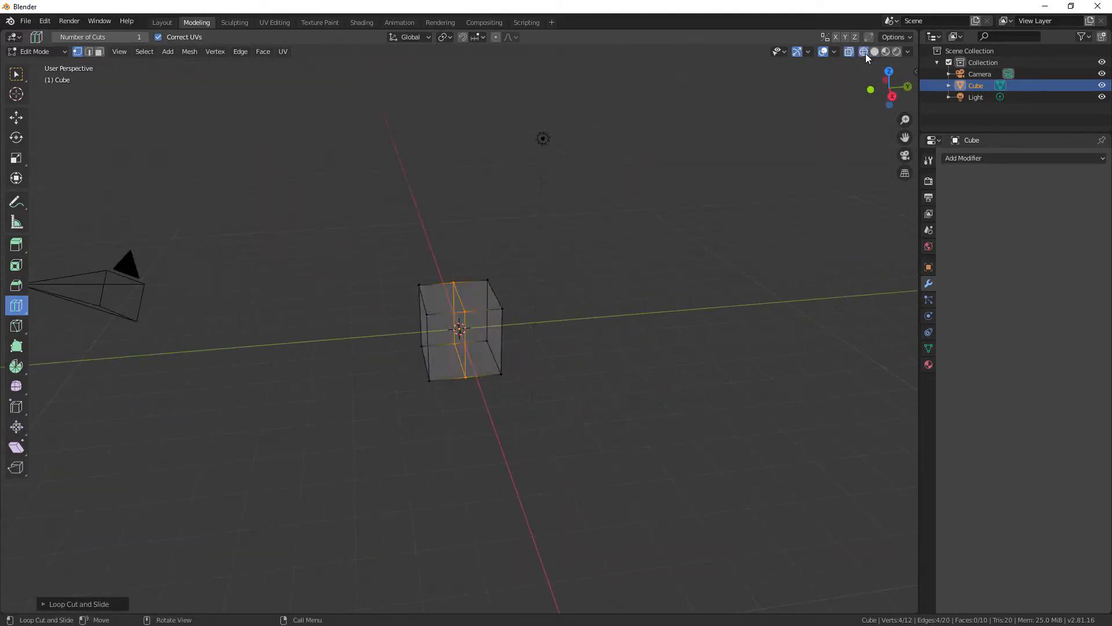
{"action": "middle_click_drag", "start_coordinate": [635, 364], "coordinate": [620, 324]}
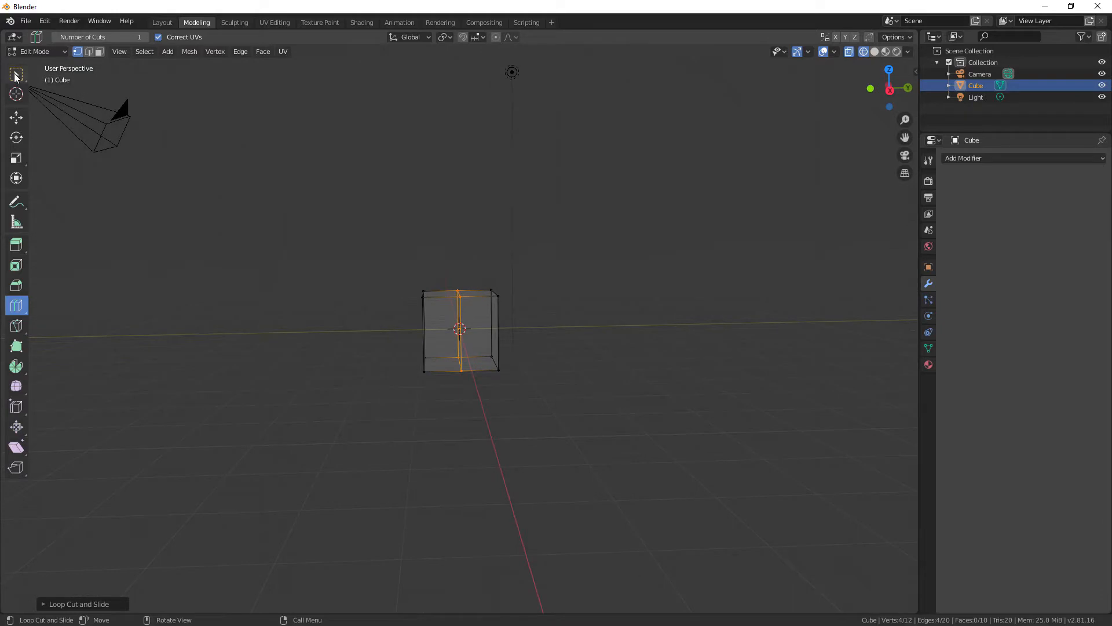
{"action": "left_click", "coordinate": [15, 75]}
{"action": "middle_click_drag", "start_coordinate": [372, 285], "coordinate": [347, 289]}
{"action": "left_click", "coordinate": [342, 310]}
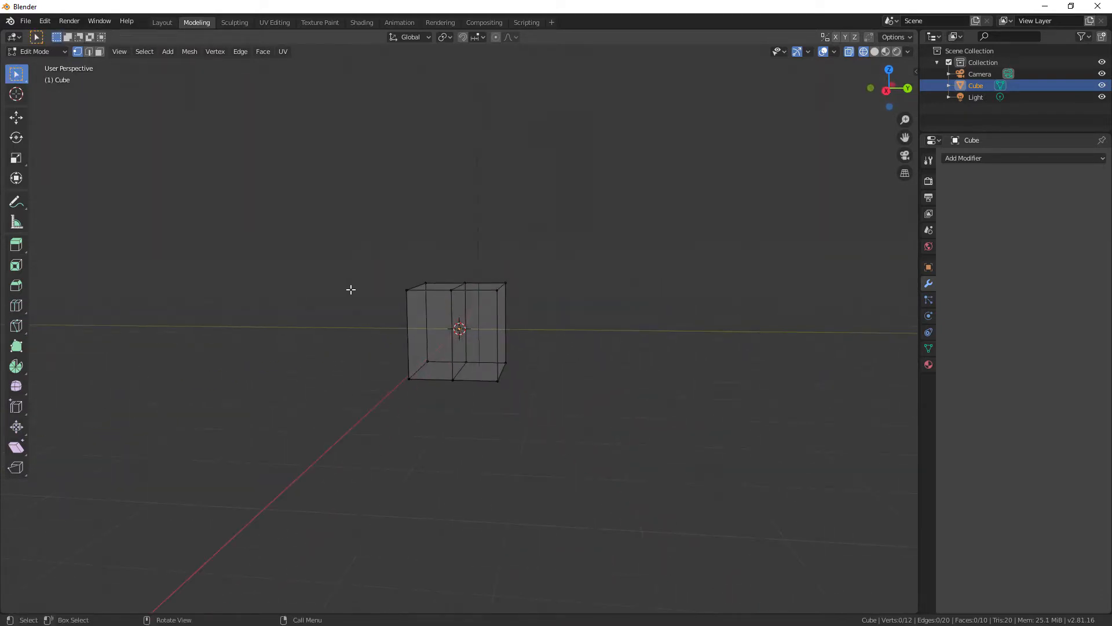
{"action": "left_click_drag", "start_coordinate": [371, 226], "coordinate": [442, 411]}
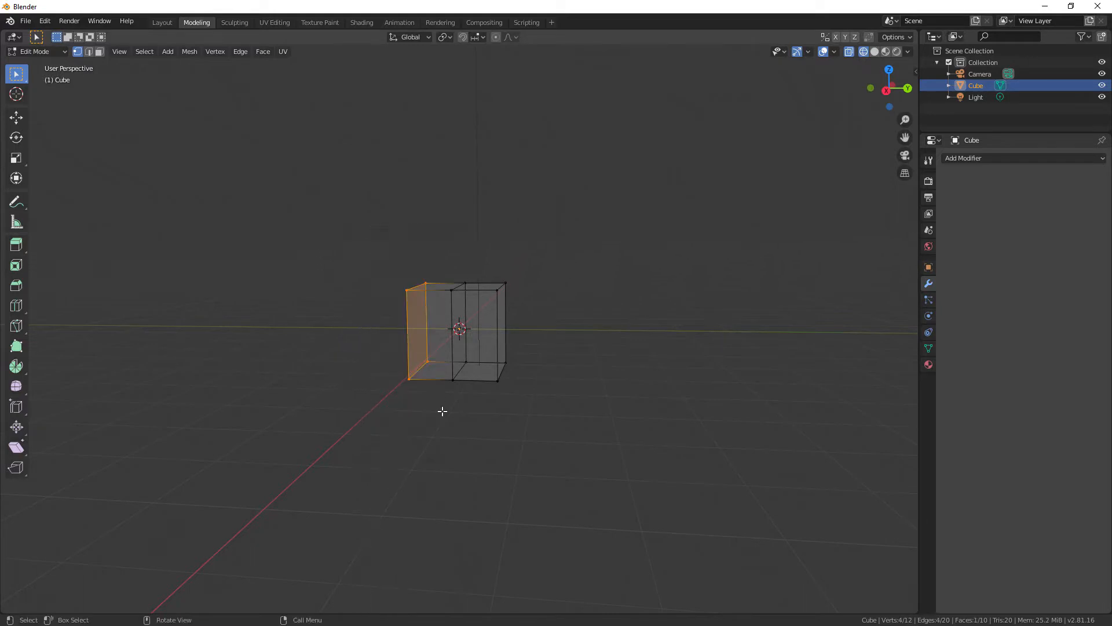
{"action": "middle_click_drag", "start_coordinate": [332, 439], "coordinate": [415, 459]}
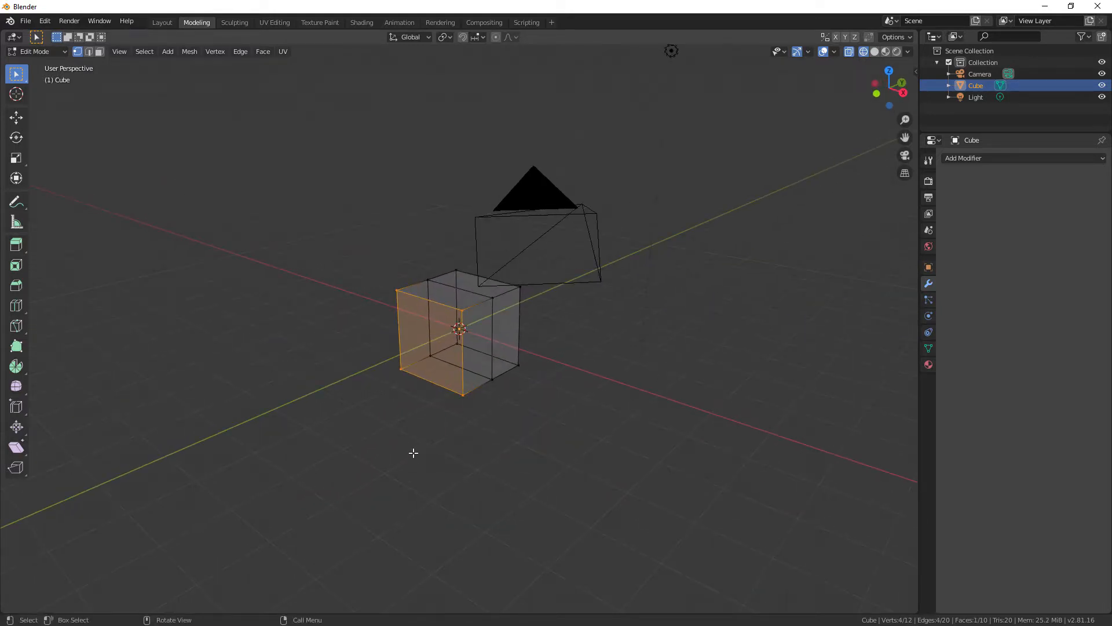
{"action": "key", "text": "x"}
{"action": "left_click", "coordinate": [380, 444]}
Step: Add a Mirror modifier to the remaining half and mirror it across the Y axis only, with X disabled
{"action": "middle_click_drag", "start_coordinate": [382, 445], "coordinate": [435, 375]}
{"action": "left_click", "coordinate": [946, 157]}
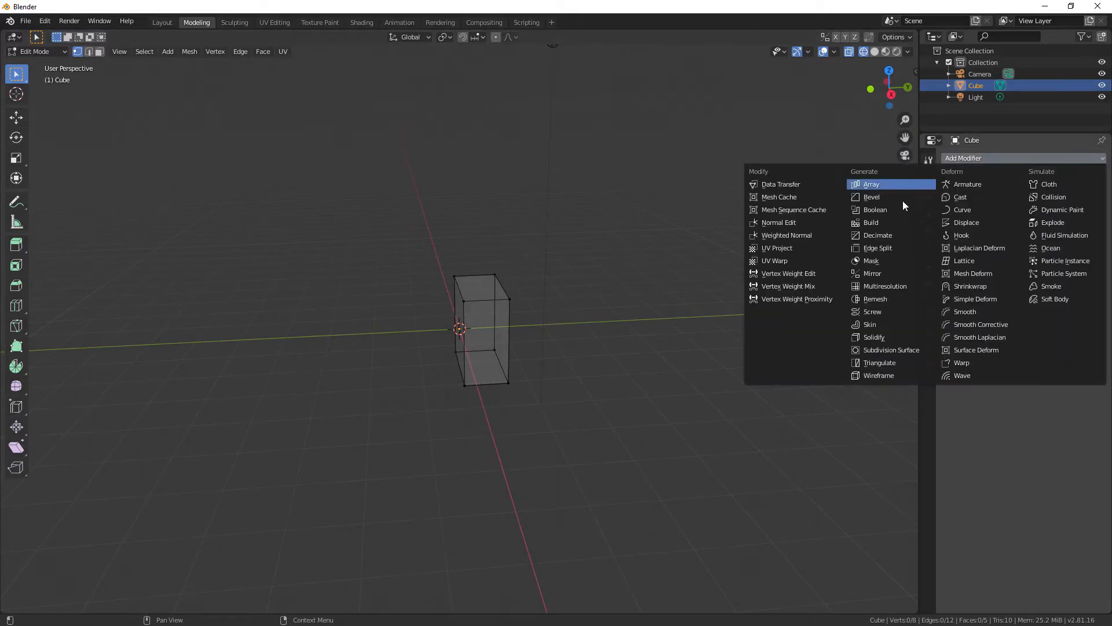
{"action": "left_click", "coordinate": [875, 274]}
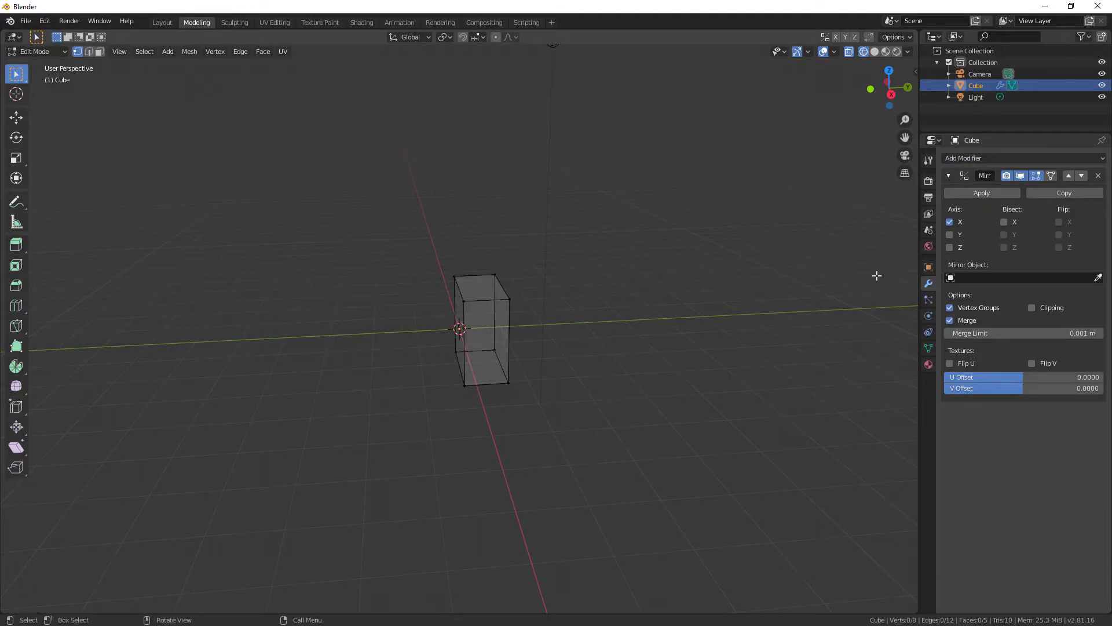
{"action": "scroll", "coordinate": [515, 288], "scroll_direction": "up", "scroll_amount": 3}
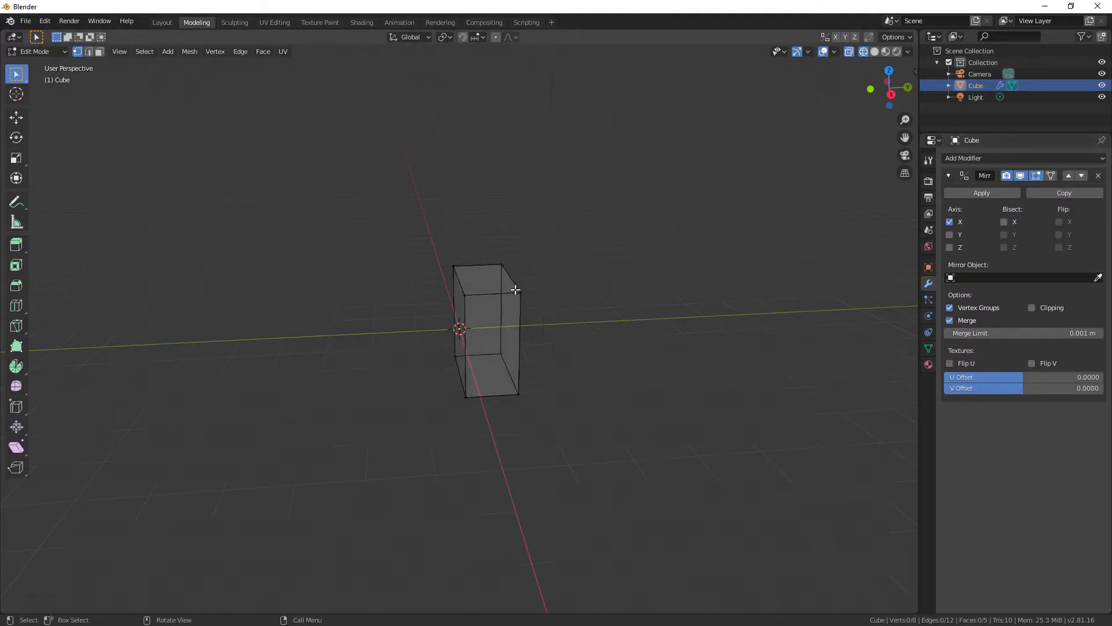
{"action": "left_click", "coordinate": [950, 235]}
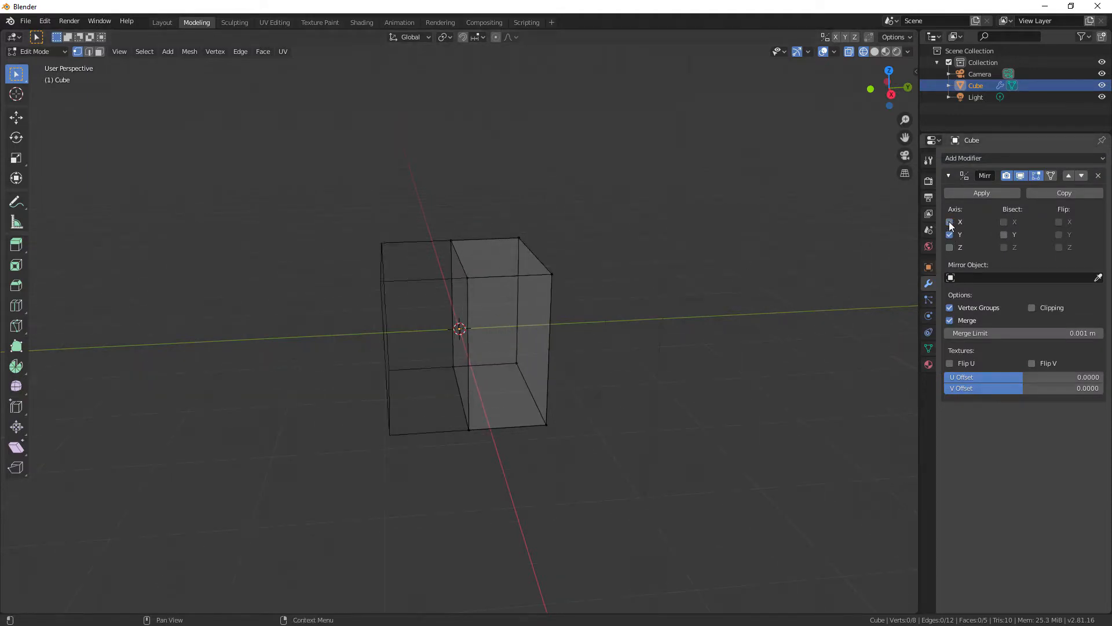
{"action": "middle_click_drag", "start_coordinate": [568, 331], "coordinate": [688, 332]}
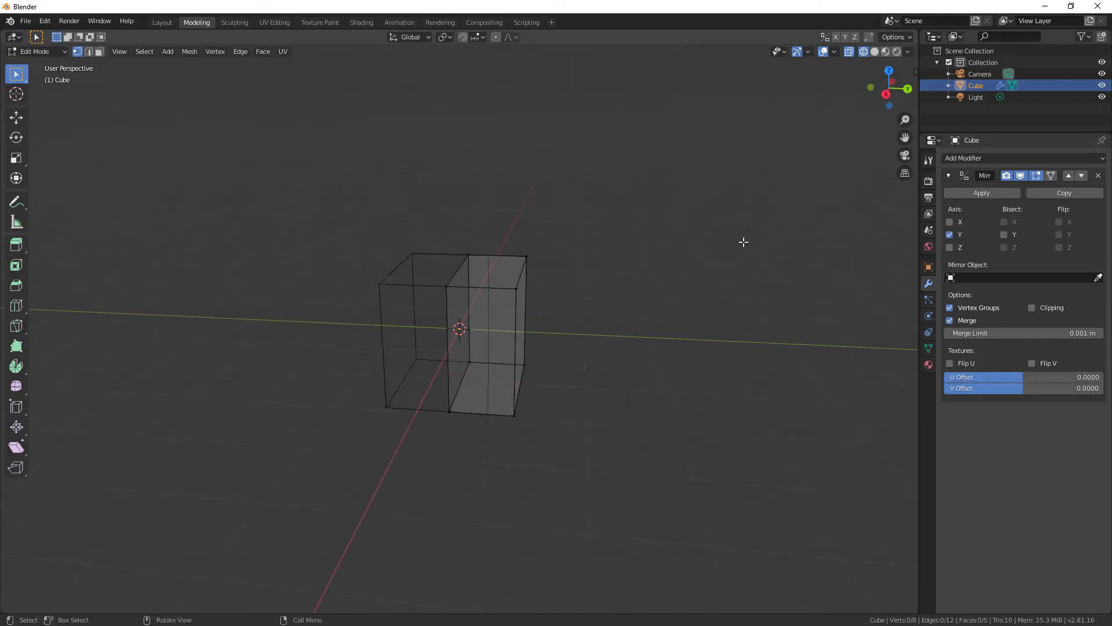
{"action": "scroll", "coordinate": [744, 241], "scroll_direction": "down", "scroll_amount": 1}
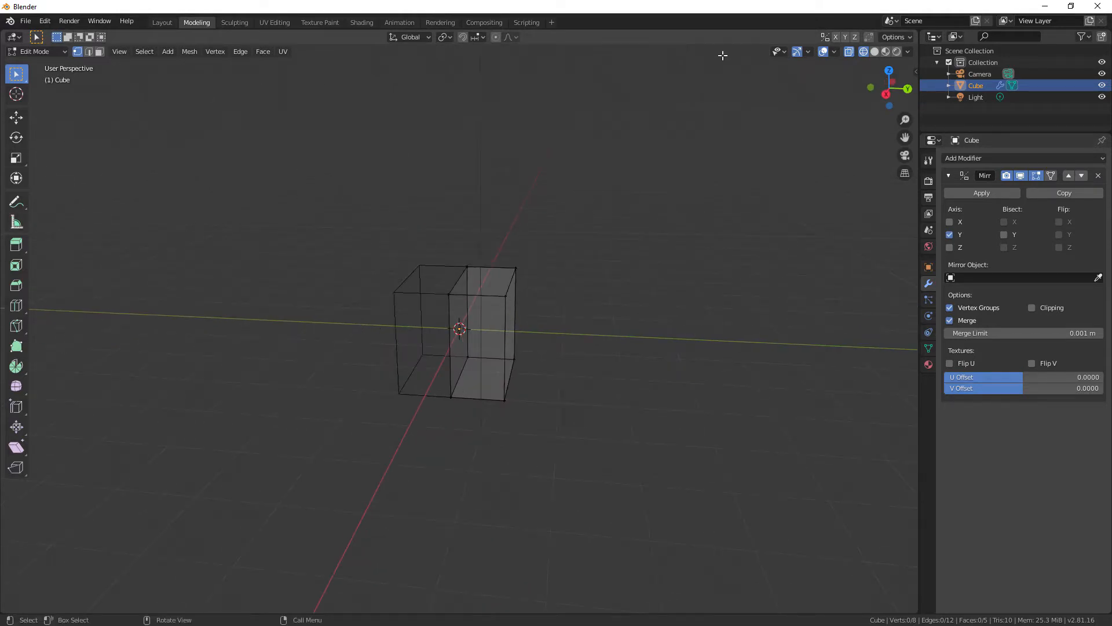
Step: In solid shading, extrude the outer face on the positive Y side outward and scale it down to taper the body
{"action": "left_click", "coordinate": [873, 54]}
{"action": "middle_click_drag", "start_coordinate": [463, 303], "coordinate": [563, 319]}
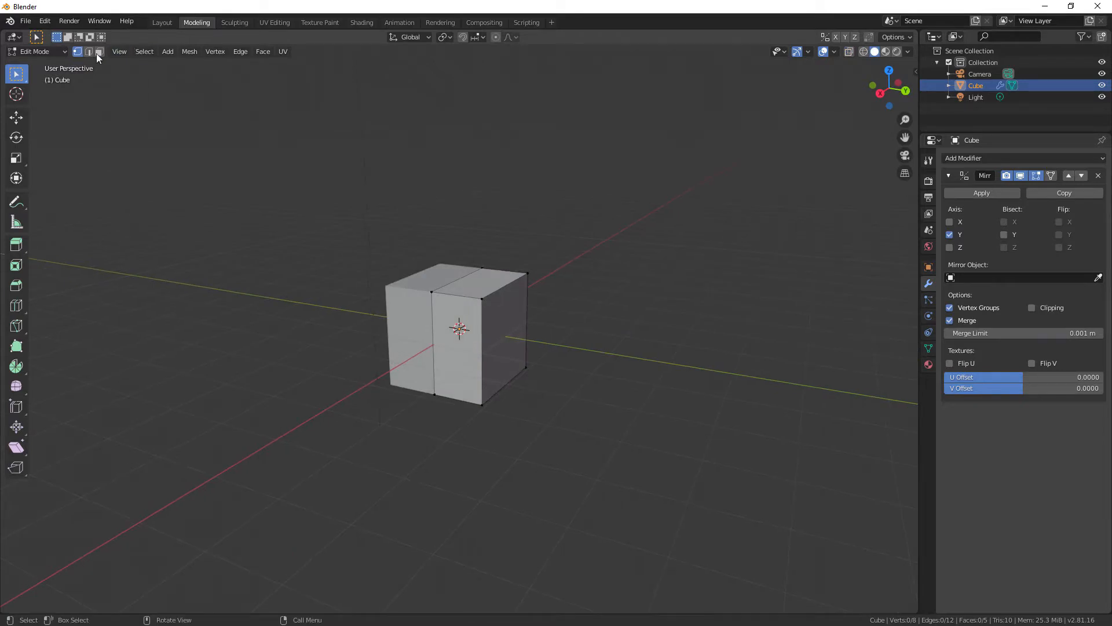
{"action": "left_click", "coordinate": [513, 343]}
{"action": "middle_click_drag", "start_coordinate": [659, 421], "coordinate": [688, 413]}
{"action": "left_click", "coordinate": [7, 247]}
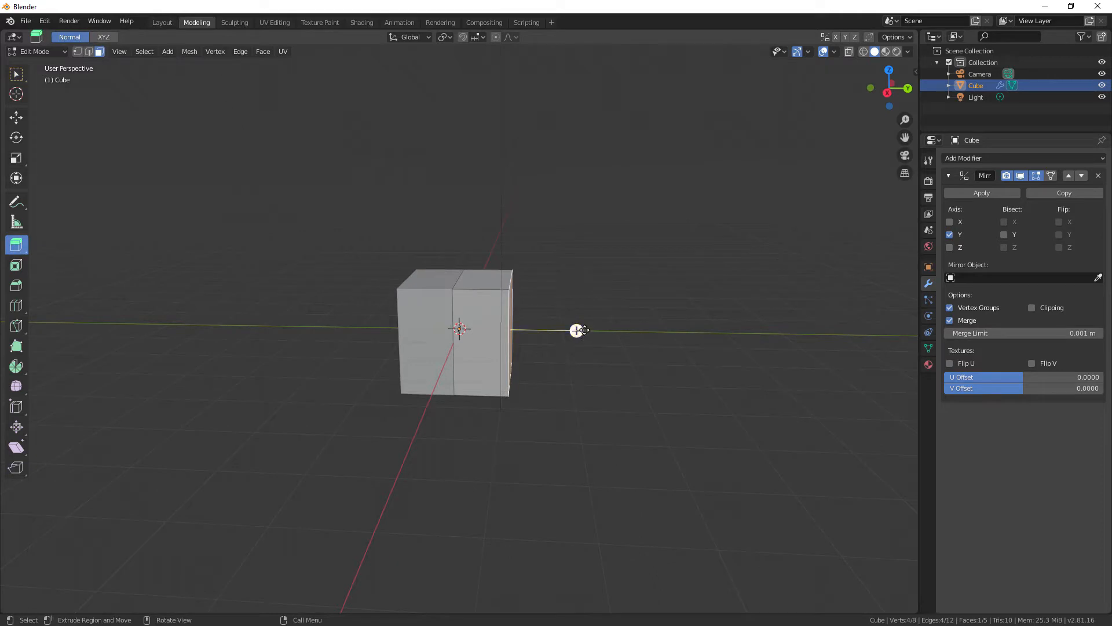
{"action": "left_click_drag", "start_coordinate": [577, 330], "coordinate": [653, 330]}
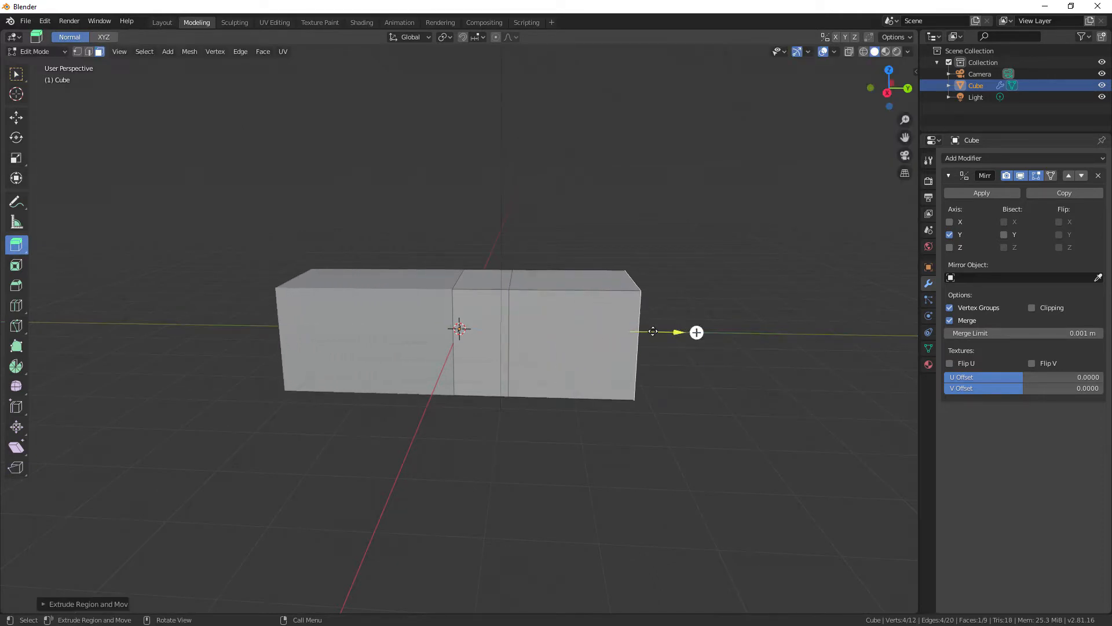
{"action": "key", "text": "s"}
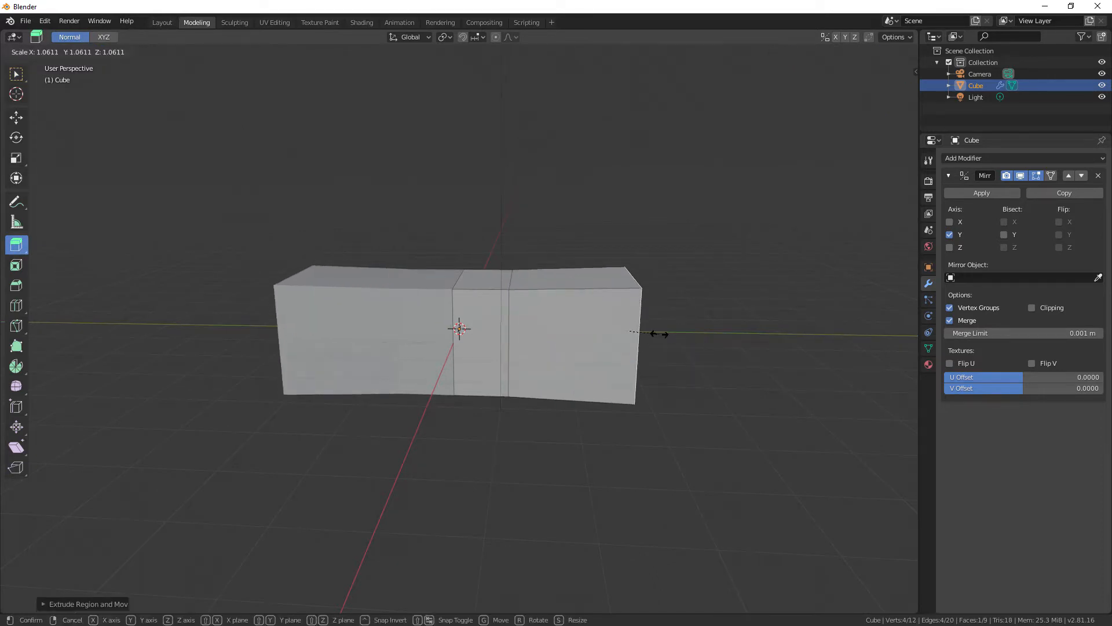
{"action": "left_click", "coordinate": [647, 333]}
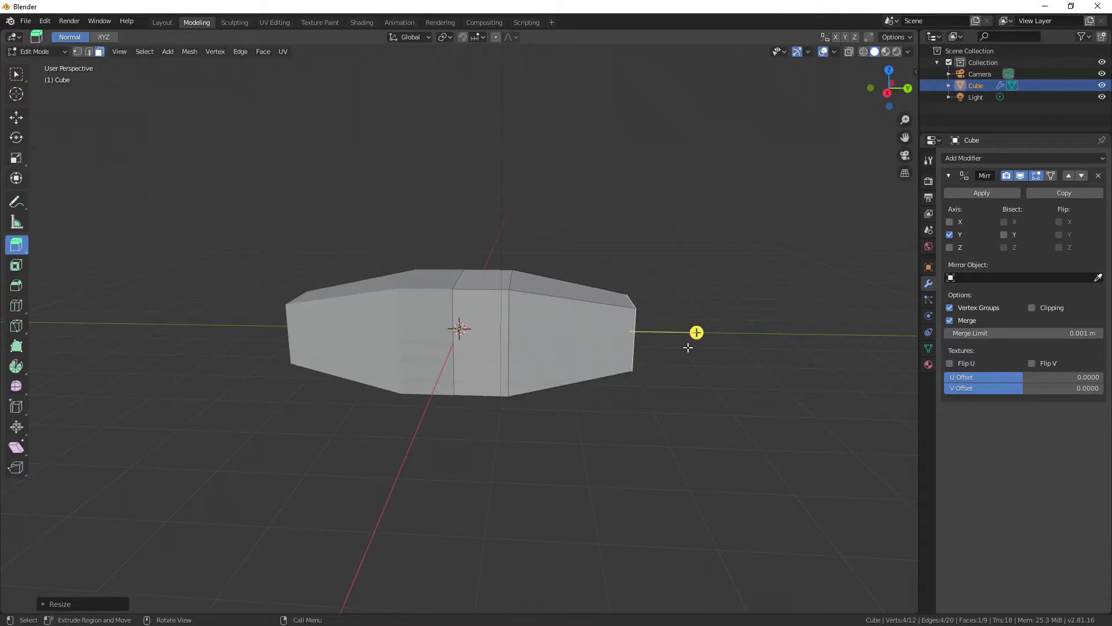
Step: Extrude the tapered end face a short distance along Y and scale it to about 0.64
{"action": "left_click_drag", "start_coordinate": [697, 333], "coordinate": [707, 328]}
{"action": "key", "text": "s"}
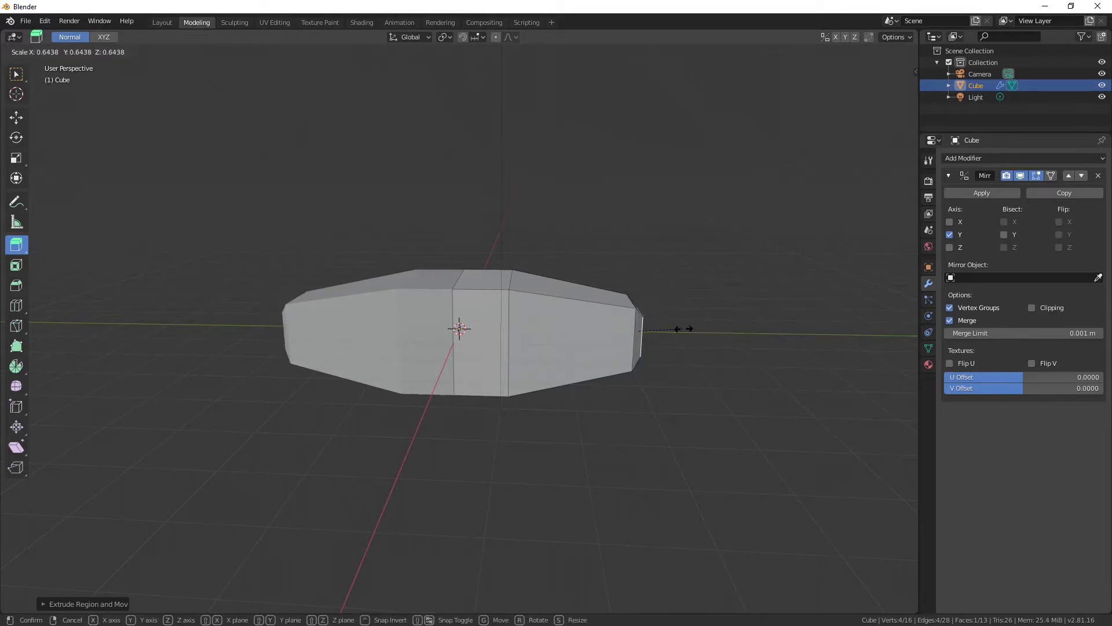
{"action": "left_click", "coordinate": [684, 328]}
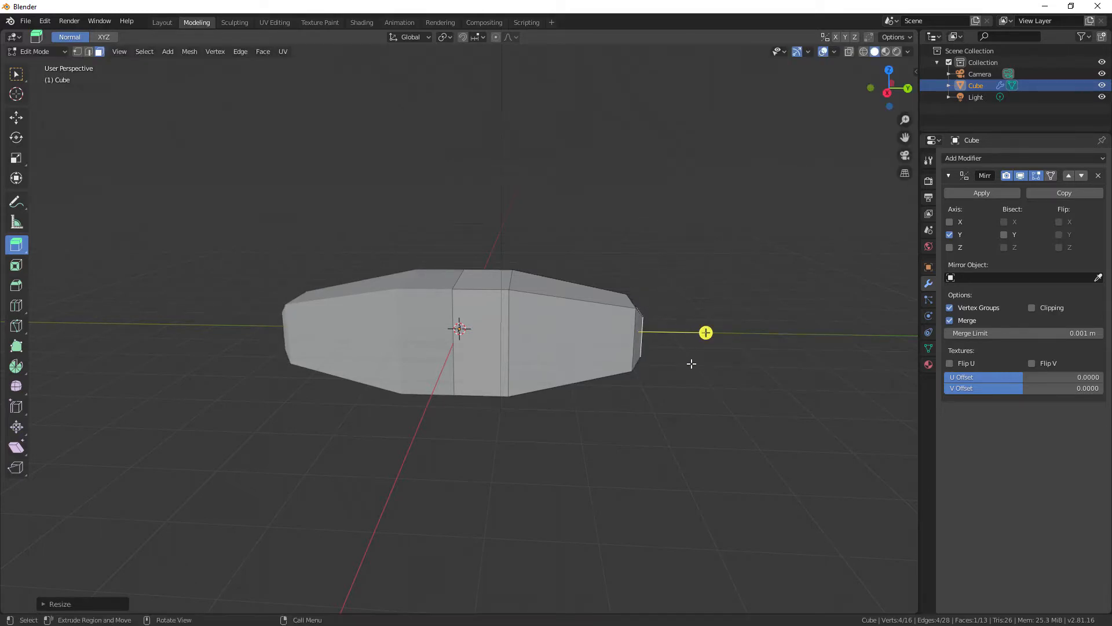
Step: Apply the Mirror modifier to the cube from the Layout workspace
{"action": "middle_click_drag", "start_coordinate": [690, 365], "coordinate": [618, 427]}
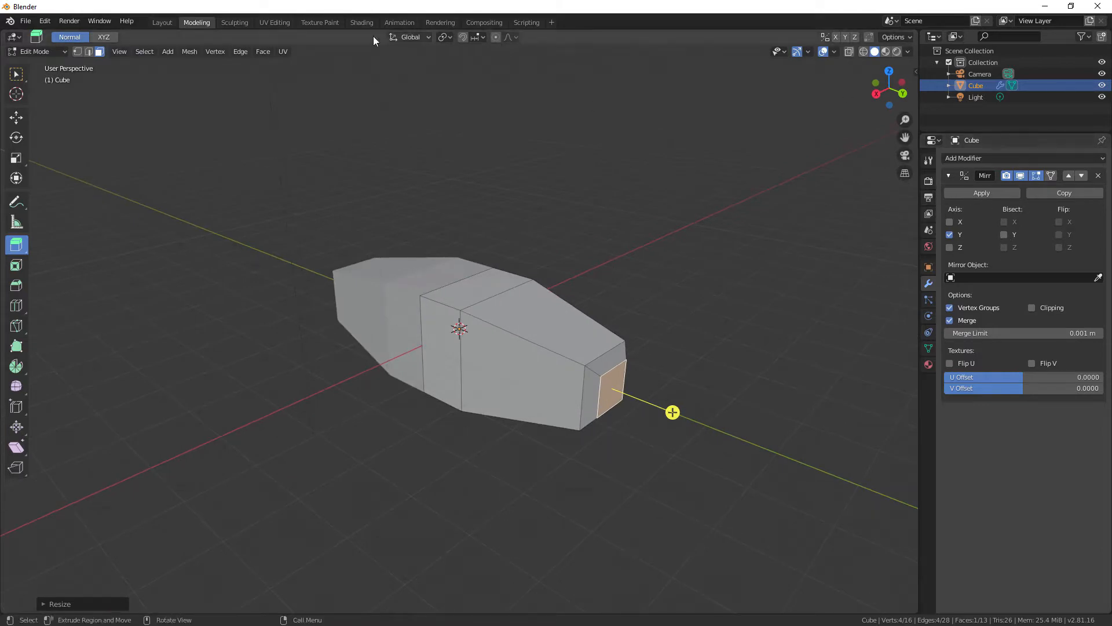
{"action": "left_click", "coordinate": [162, 22]}
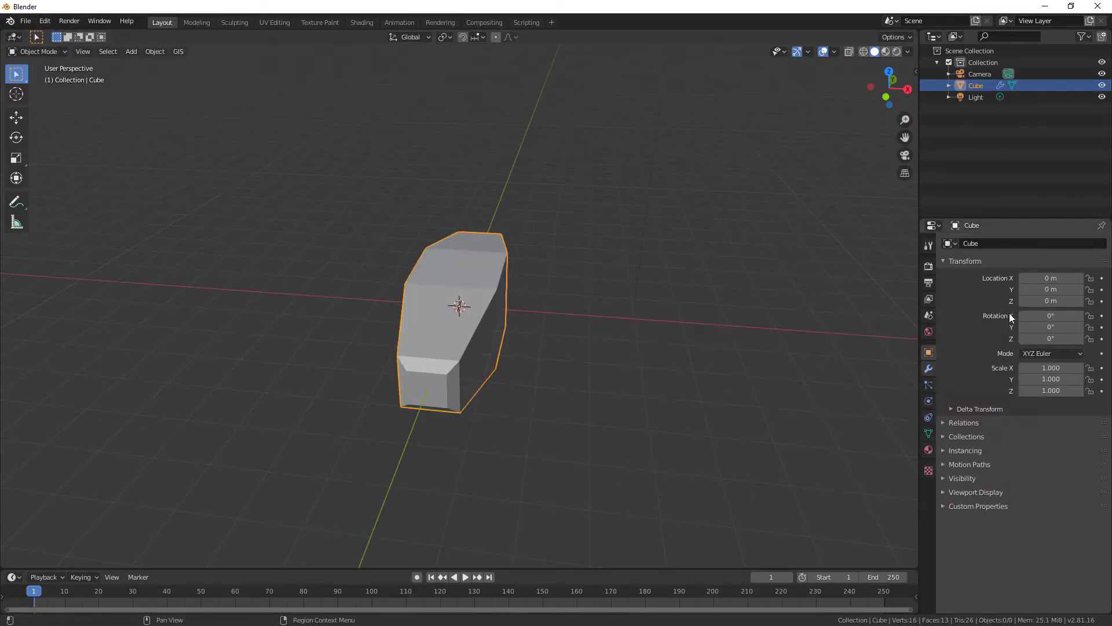
{"action": "left_click", "coordinate": [929, 368]}
{"action": "left_click", "coordinate": [983, 278]}
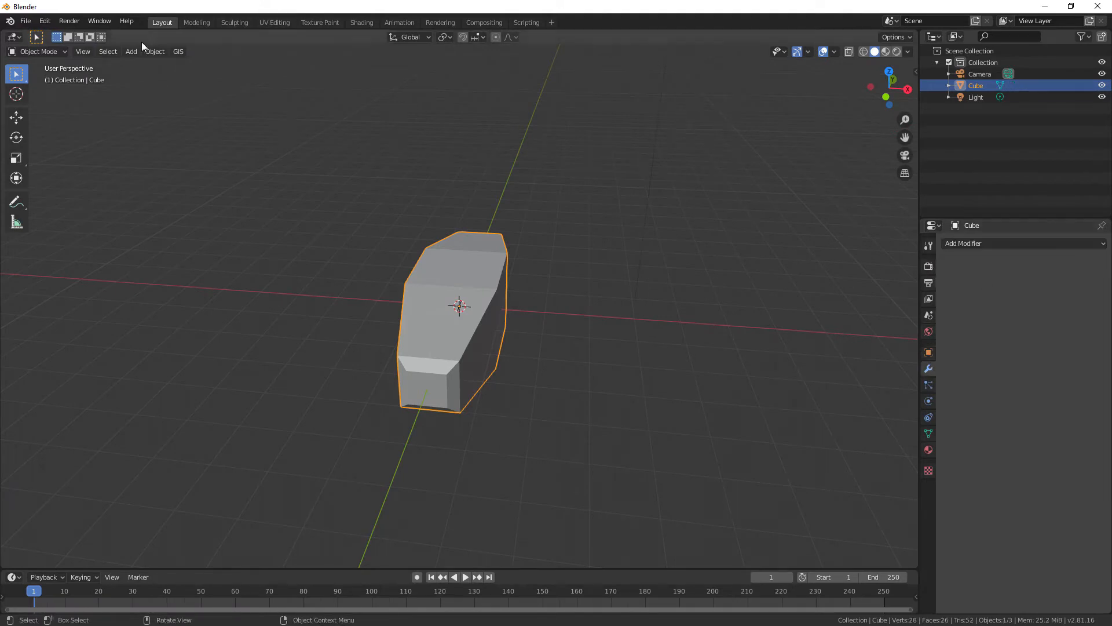
Step: Back in the Modeling workspace, extrude only the positive Y end face outward and scale it up into a wide flare
{"action": "left_click", "coordinate": [200, 22]}
{"action": "middle_click_drag", "start_coordinate": [603, 509], "coordinate": [578, 484]}
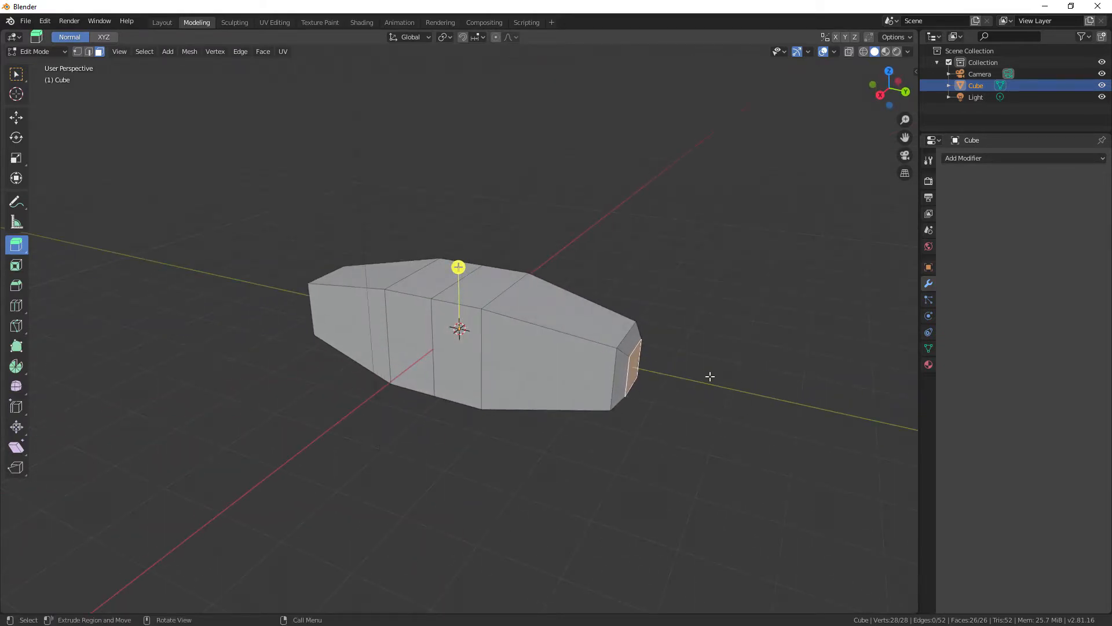
{"action": "left_click", "coordinate": [655, 369]}
{"action": "left_click", "coordinate": [635, 366]}
{"action": "middle_click_drag", "start_coordinate": [685, 412], "coordinate": [718, 373]}
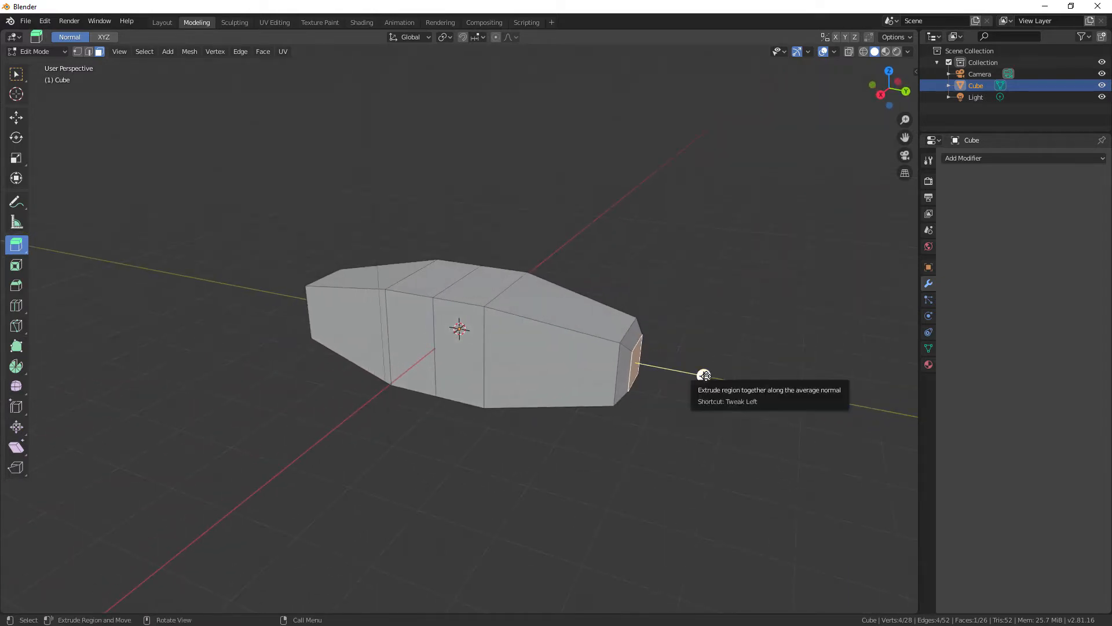
{"action": "left_click_drag", "start_coordinate": [704, 376], "coordinate": [738, 383]}
{"action": "key", "text": "s"}
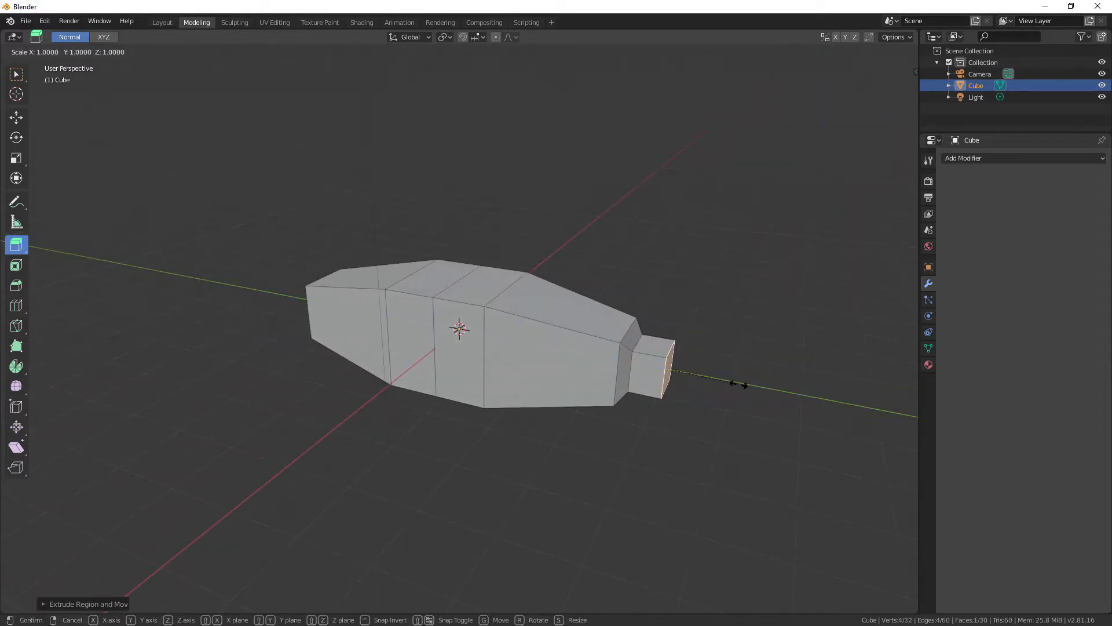
{"action": "left_click", "coordinate": [6, 409]}
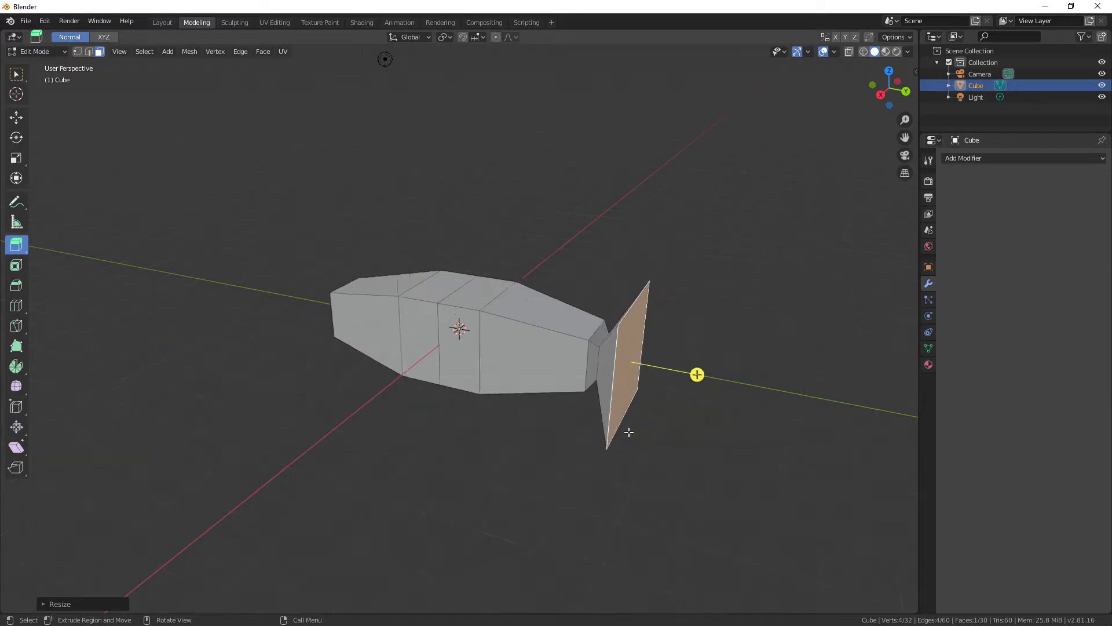
Step: Extrude the flared end face along Y to form a thick square block
{"action": "middle_click_drag", "start_coordinate": [626, 432], "coordinate": [682, 416]}
{"action": "left_click_drag", "start_coordinate": [683, 399], "coordinate": [717, 409]}
{"action": "key", "text": "s"}
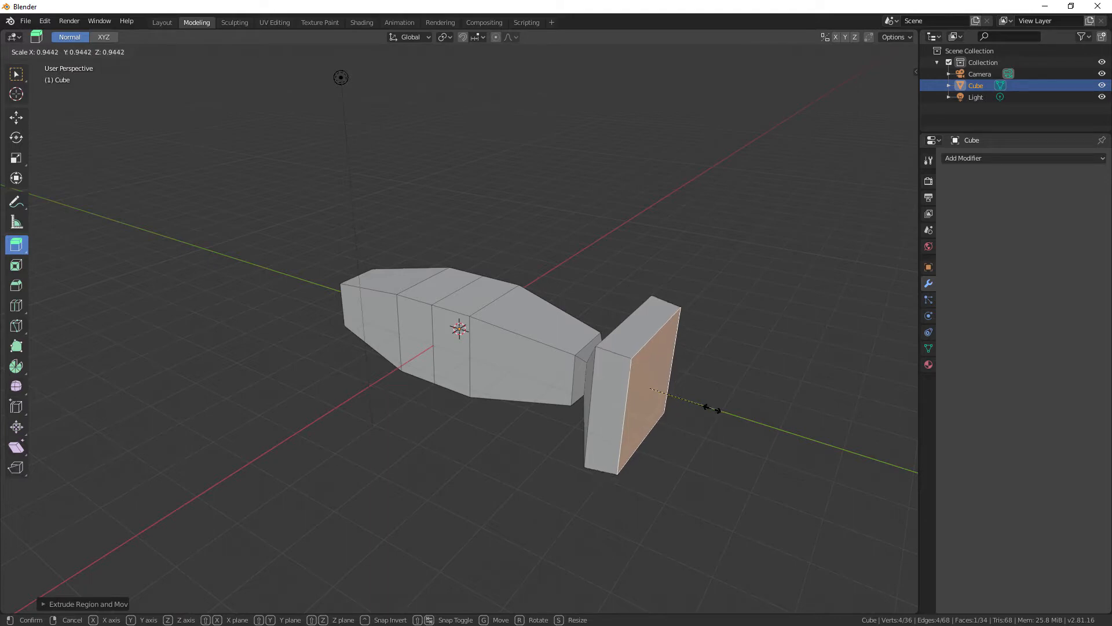
{"action": "left_click", "coordinate": [717, 409]}
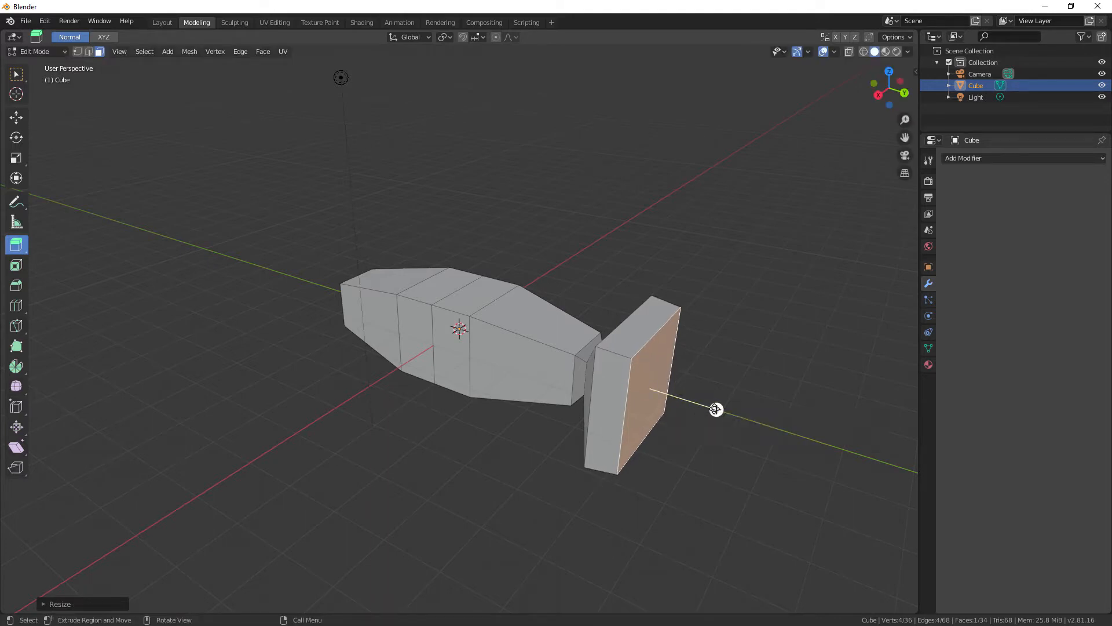
Step: Extrude the block's end face in place, scale it to about 0.69, and extrude it inward to form a square recess
{"action": "left_click", "coordinate": [716, 409]}
{"action": "key", "text": "s"}
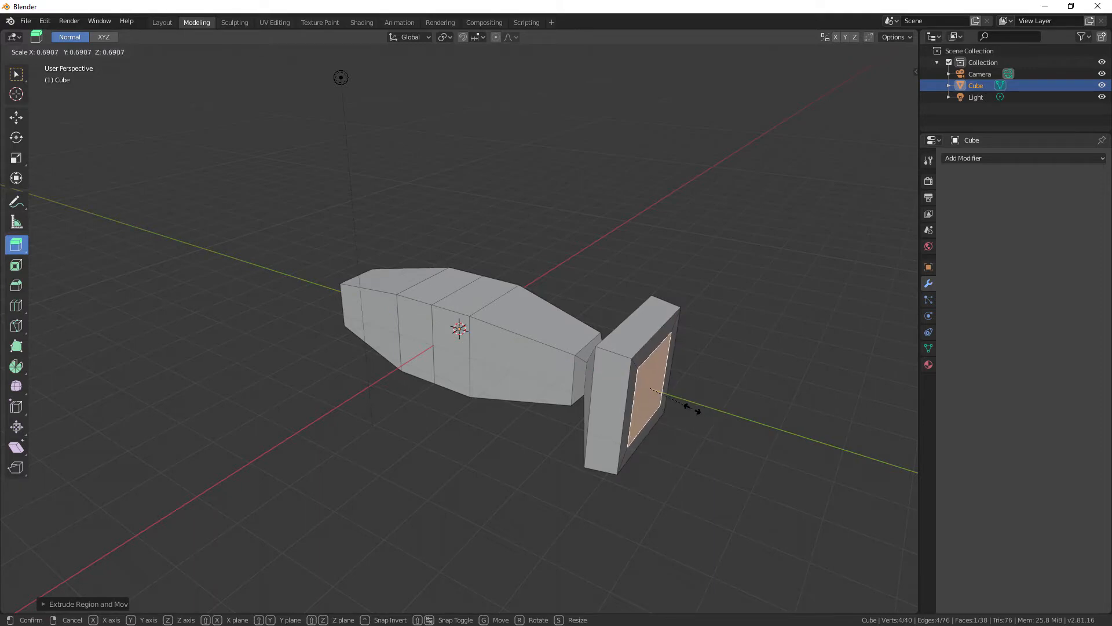
{"action": "left_click", "coordinate": [693, 409]}
{"action": "left_click_drag", "start_coordinate": [716, 409], "coordinate": [694, 404]}
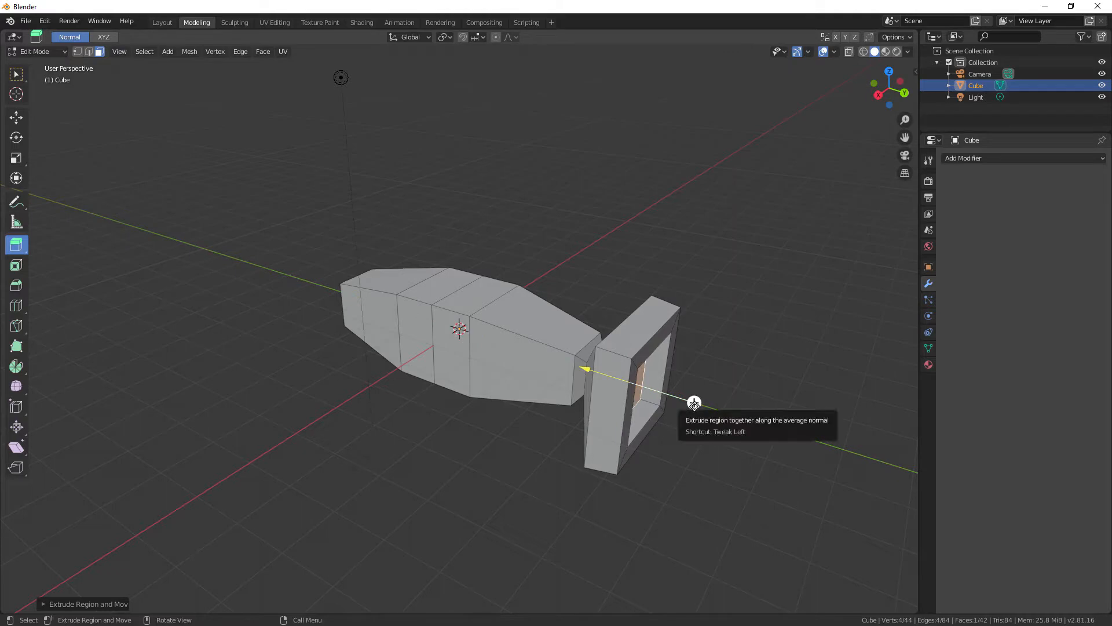
Step: Extrude the recess's inner face deeper along Y and scale it down to a small square, tapering the recess walls
{"action": "left_click", "coordinate": [694, 404]}
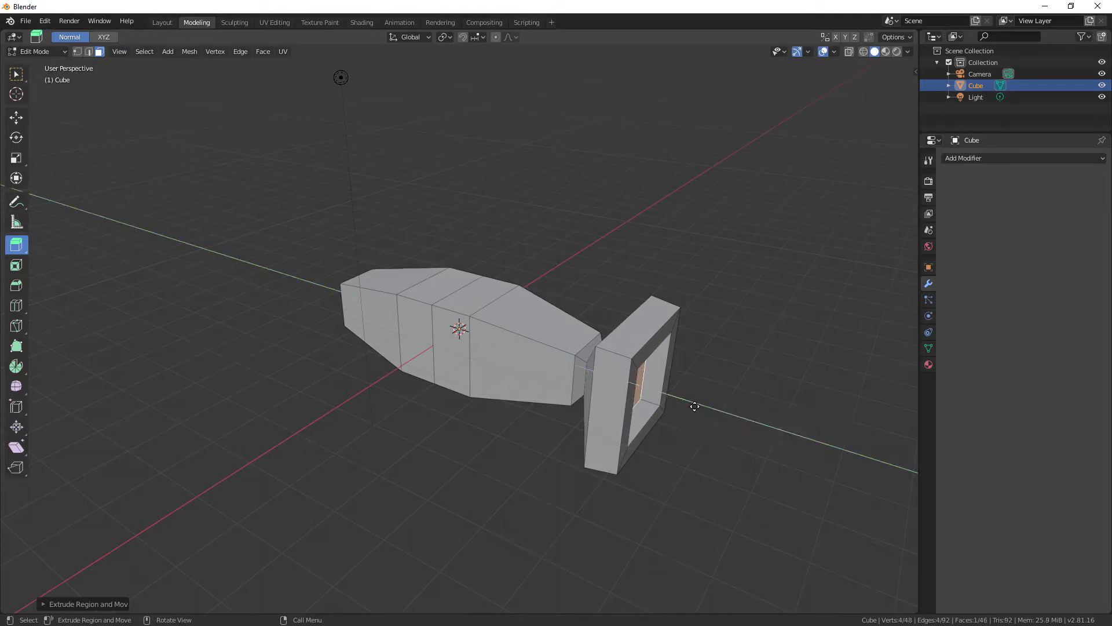
{"action": "left_click_drag", "start_coordinate": [694, 406], "coordinate": [675, 406]}
{"action": "middle_click_drag", "start_coordinate": [675, 407], "coordinate": [614, 389]}
{"action": "key", "text": "s"}
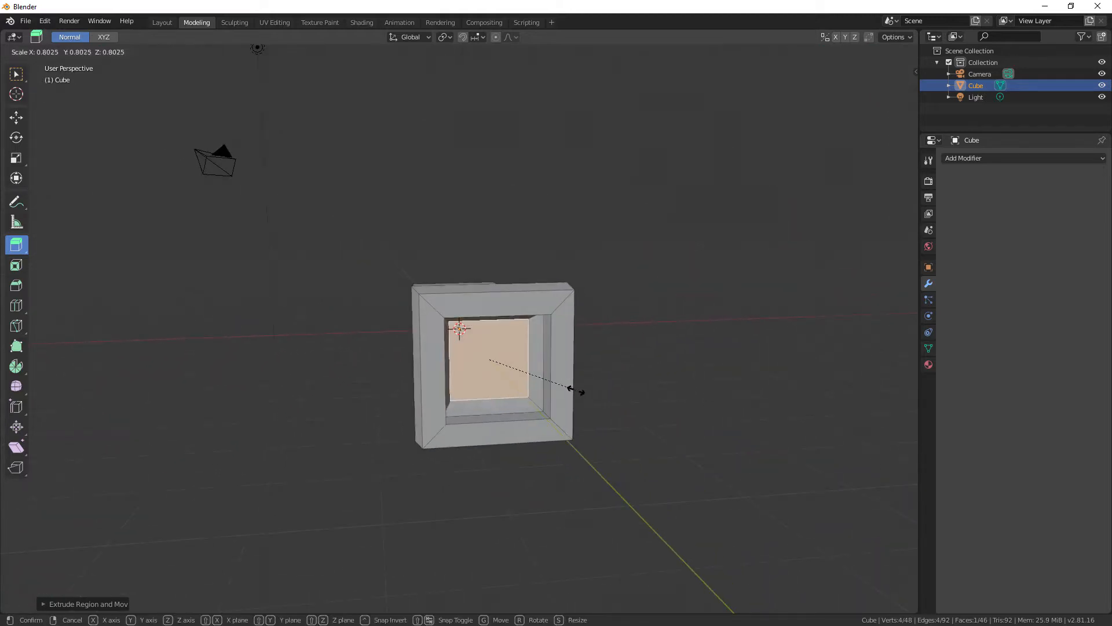
{"action": "left_click", "coordinate": [503, 374]}
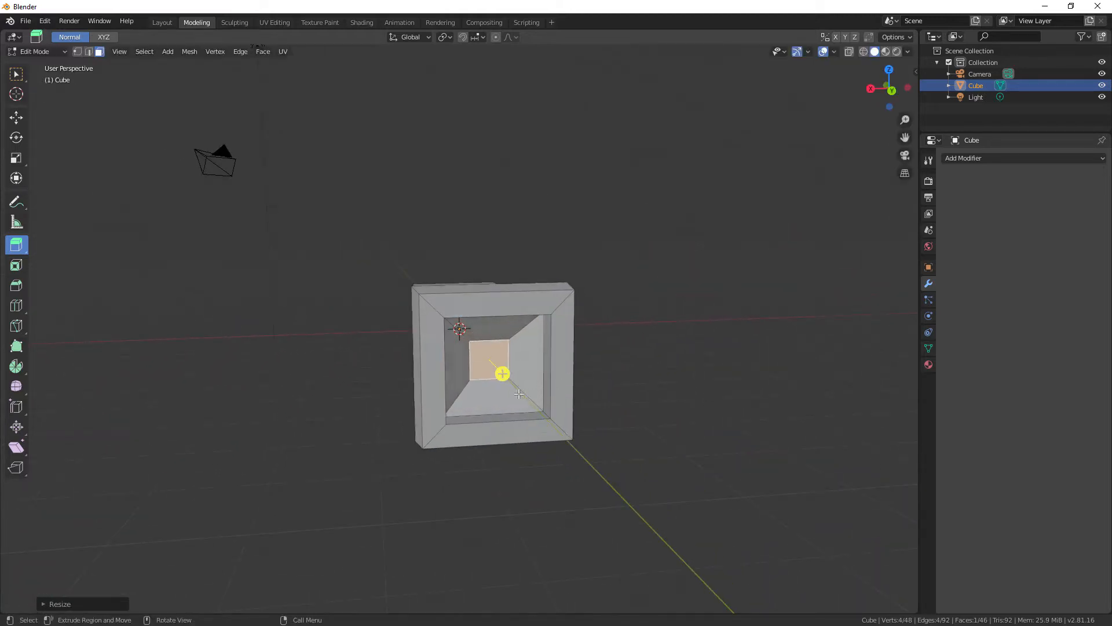
{"action": "middle_click_drag", "start_coordinate": [644, 482], "coordinate": [466, 433]}
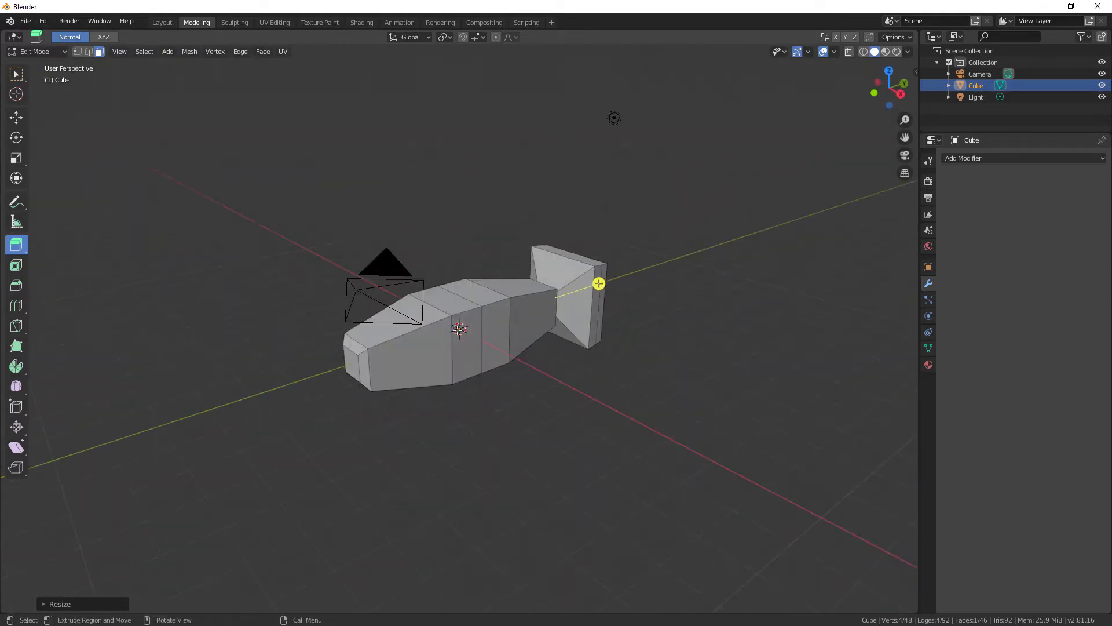
{"action": "middle_click_drag", "start_coordinate": [582, 427], "coordinate": [558, 434]}
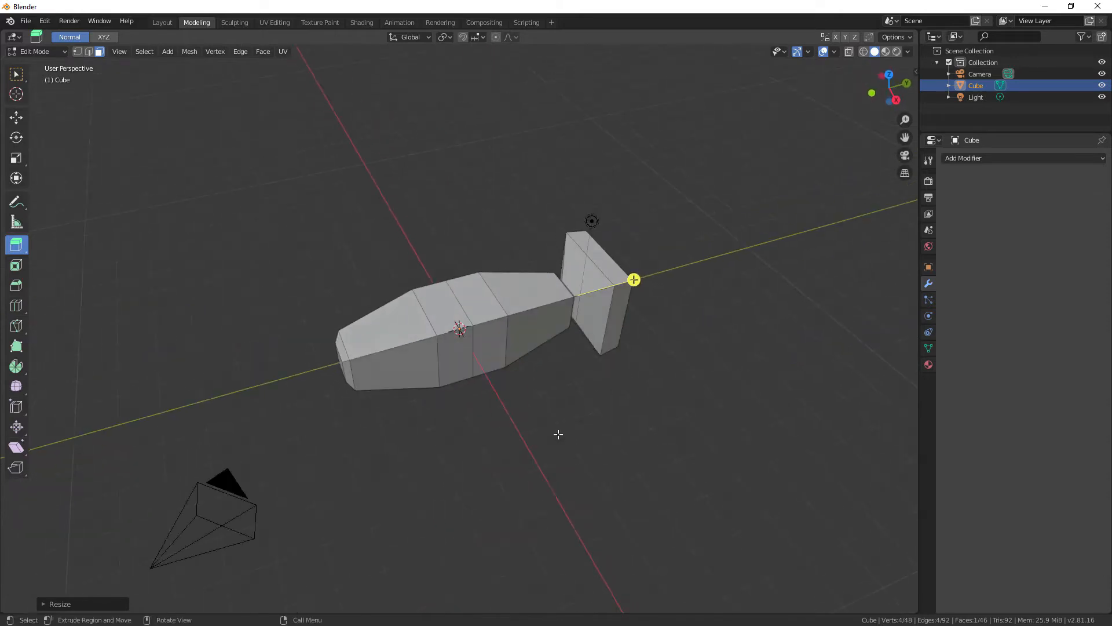
{"action": "left_click", "coordinate": [16, 80]}
{"action": "mouse_move", "coordinate": [476, 456]}
{"action": "middle_mouse_down"}
{"action": "mouse_move", "coordinate": [439, 407]}
{"action": "mouse_move", "coordinate": [489, 454]}
{"action": "mouse_move", "coordinate": [473, 449]}
{"action": "middle_mouse_up"}
{"action": "middle_click_drag", "start_coordinate": [474, 402], "coordinate": [481, 447]}
{"action": "scroll", "coordinate": [482, 447], "scroll_direction": "up", "scroll_amount": 3}
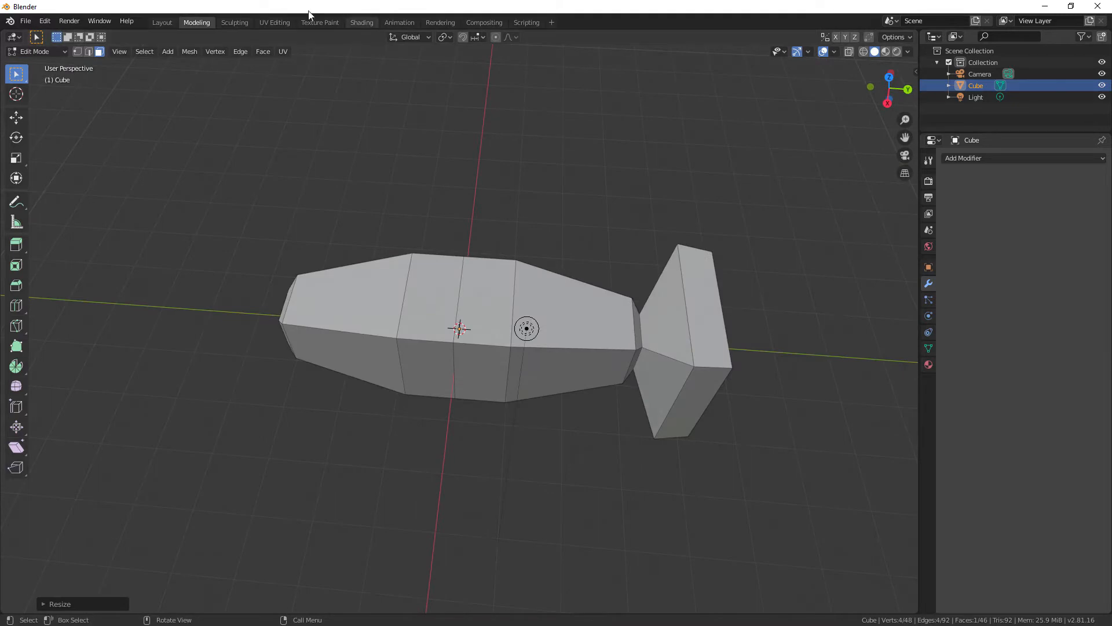
Step: Switch to the Sculpting workspace and enable Dyntopo, accepting the vertex data warning
{"action": "left_click", "coordinate": [234, 22]}
{"action": "mouse_move", "coordinate": [441, 405]}
{"action": "middle_mouse_down"}
{"action": "mouse_move", "coordinate": [469, 433]}
{"action": "mouse_move", "coordinate": [462, 454]}
{"action": "middle_mouse_up"}
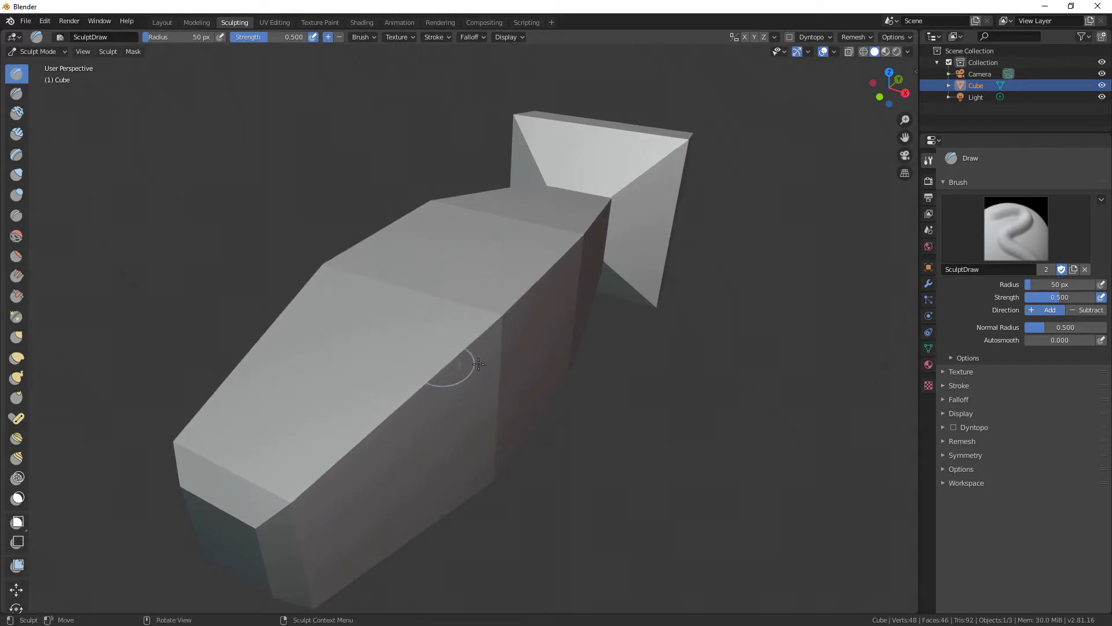
{"action": "left_click", "coordinate": [954, 427]}
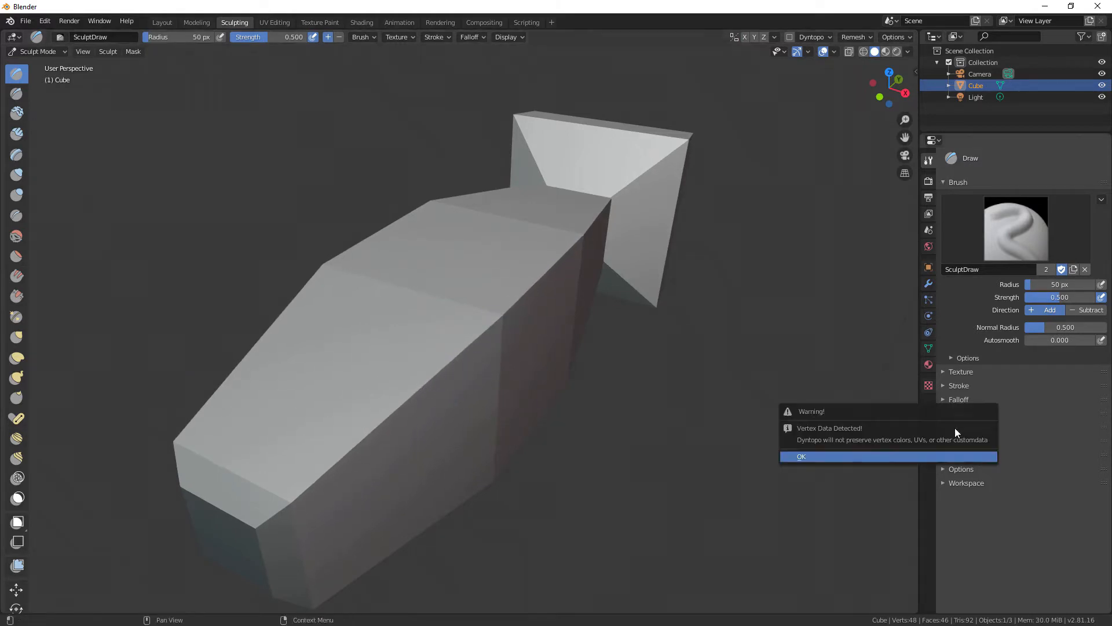
{"action": "left_click", "coordinate": [886, 454]}
Step: Sculpt raised ridges along the body's long edges toward the narrow nose end with the Draw brush
{"action": "left_click_drag", "start_coordinate": [547, 273], "coordinate": [359, 413]}
{"action": "middle_click_drag", "start_coordinate": [359, 413], "coordinate": [459, 429]}
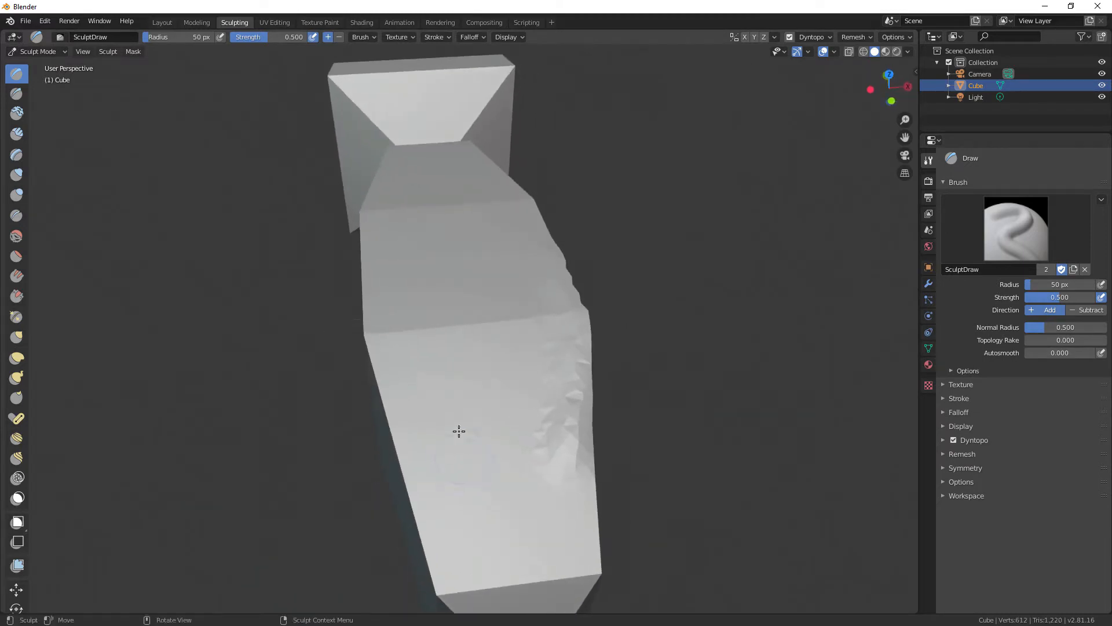
{"action": "left_click_drag", "start_coordinate": [360, 272], "coordinate": [455, 596]}
{"action": "mouse_move", "coordinate": [455, 596]}
{"action": "middle_mouse_down"}
{"action": "mouse_move", "coordinate": [427, 417]}
{"action": "mouse_move", "coordinate": [308, 336]}
{"action": "mouse_move", "coordinate": [342, 311]}
{"action": "middle_mouse_up"}
{"action": "left_click_drag", "start_coordinate": [342, 311], "coordinate": [221, 353]}
{"action": "middle_click_drag", "start_coordinate": [293, 447], "coordinate": [315, 385]}
{"action": "left_click_drag", "start_coordinate": [477, 323], "coordinate": [232, 237]}
{"action": "mouse_move", "coordinate": [261, 324]}
{"action": "middle_mouse_down"}
{"action": "mouse_move", "coordinate": [462, 365]}
{"action": "mouse_move", "coordinate": [541, 417]}
{"action": "middle_mouse_up"}
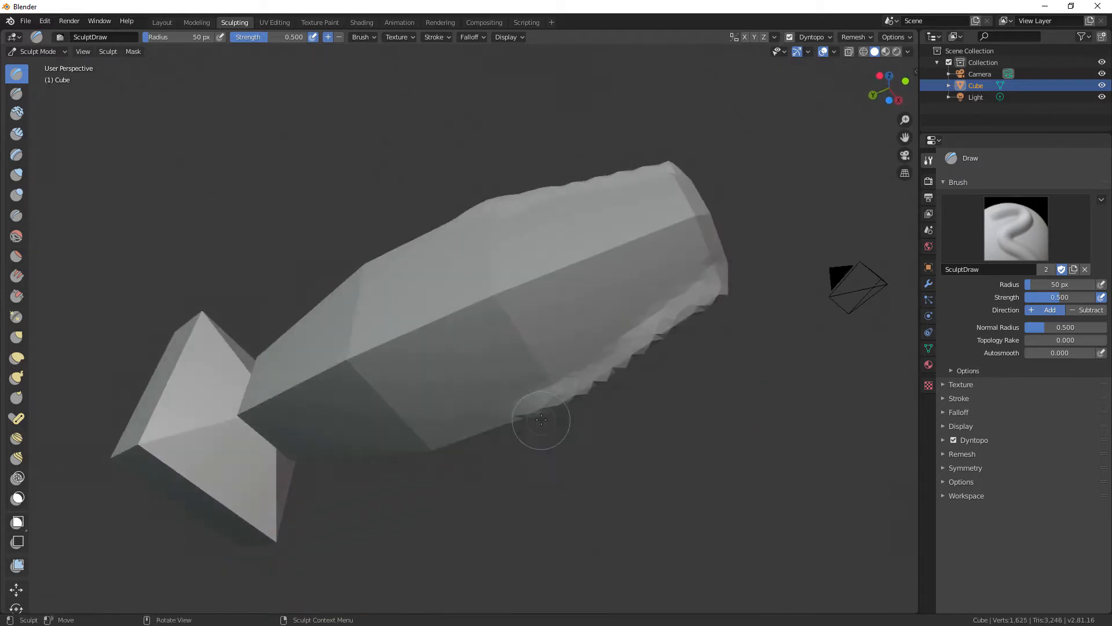
{"action": "mouse_move", "coordinate": [437, 325]}
{"action": "left_mouse_down"}
{"action": "mouse_move", "coordinate": [554, 264]}
{"action": "mouse_move", "coordinate": [728, 216]}
{"action": "left_mouse_up"}
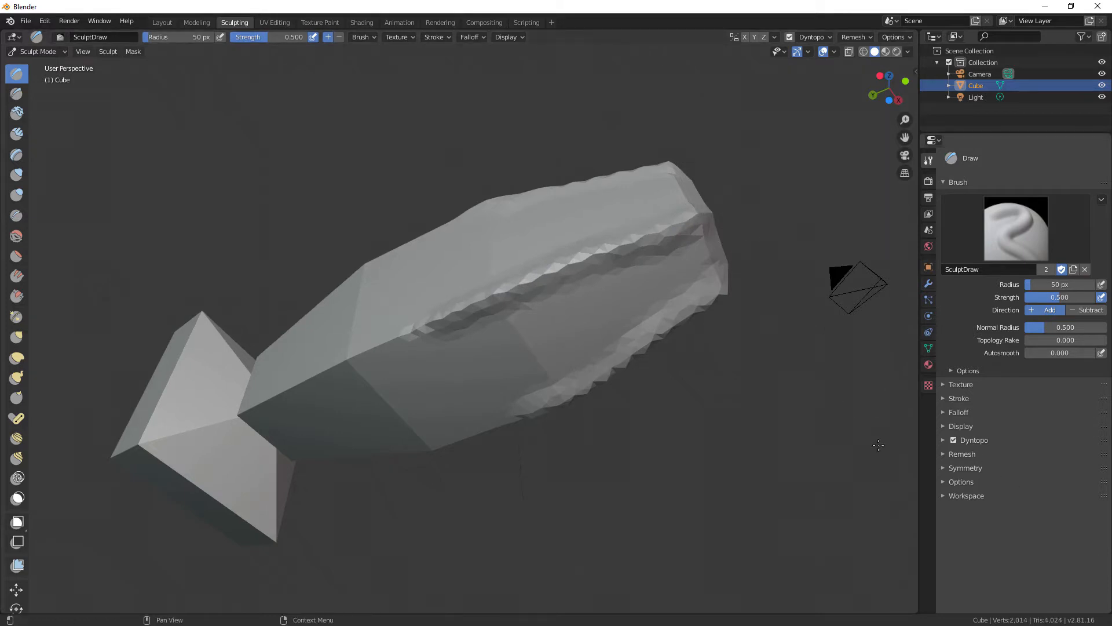
{"action": "mouse_move", "coordinate": [633, 409]}
{"action": "middle_mouse_down"}
{"action": "mouse_move", "coordinate": [625, 443]}
{"action": "mouse_move", "coordinate": [572, 480]}
{"action": "mouse_move", "coordinate": [481, 524]}
{"action": "mouse_move", "coordinate": [463, 510]}
{"action": "middle_mouse_up"}
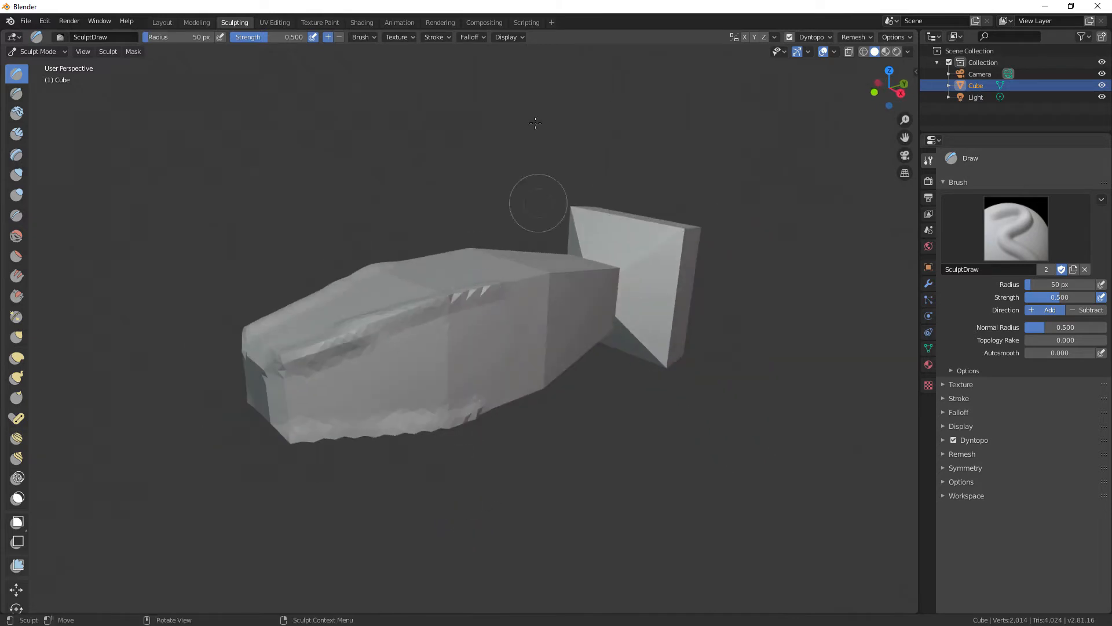
Step: In the UV Editing workspace, try a Smart UV Project with the island margin set to 1.00
{"action": "left_click", "coordinate": [274, 22]}
{"action": "middle_click_drag", "start_coordinate": [696, 423], "coordinate": [746, 459]}
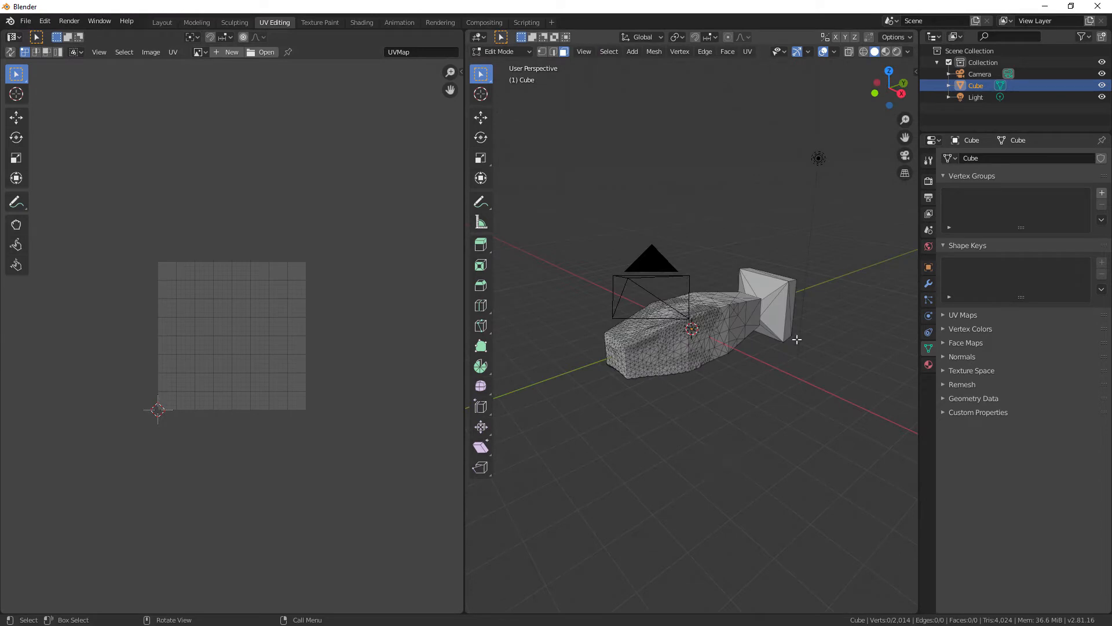
{"action": "left_click", "coordinate": [749, 54]}
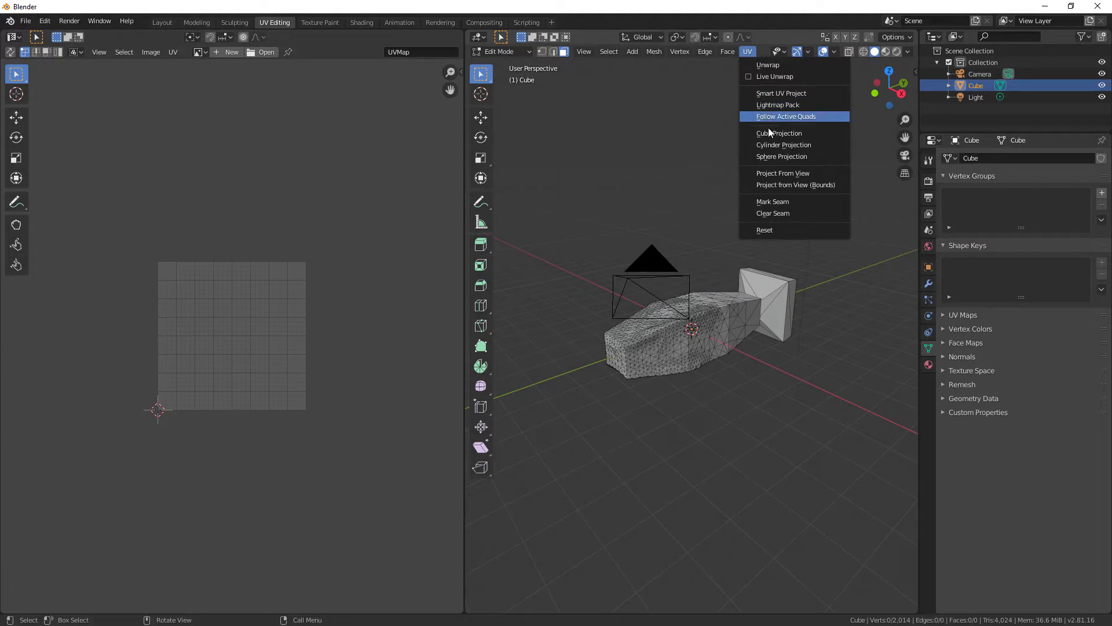
{"action": "left_click", "coordinate": [778, 97]}
{"action": "left_click", "coordinate": [800, 123]}
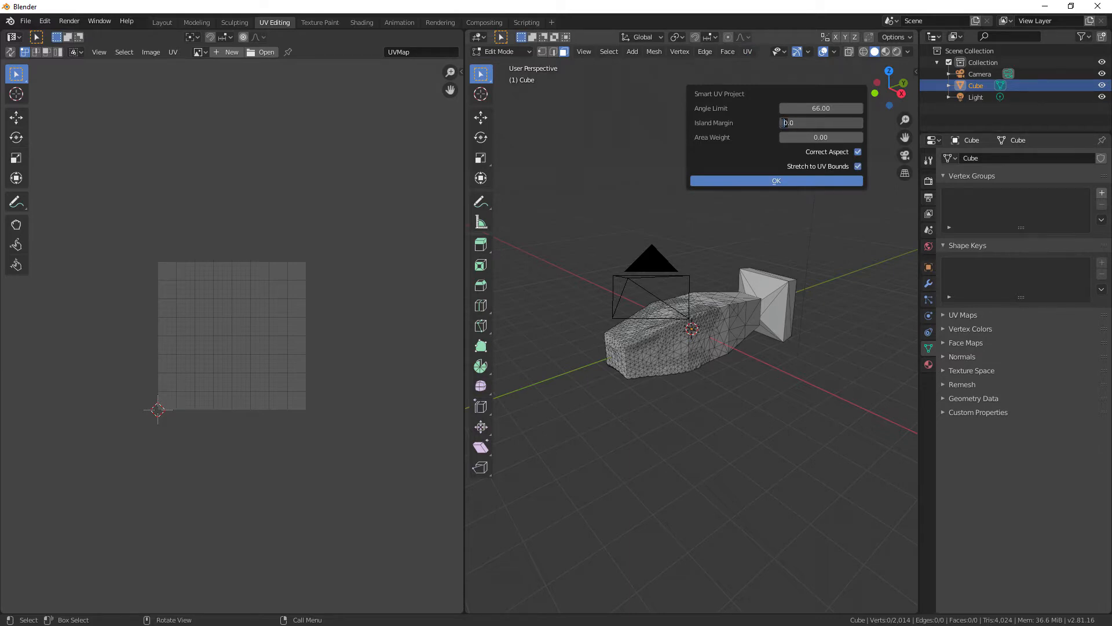
{"action": "type", "text": "2"}
{"action": "left_click", "coordinate": [808, 181]}
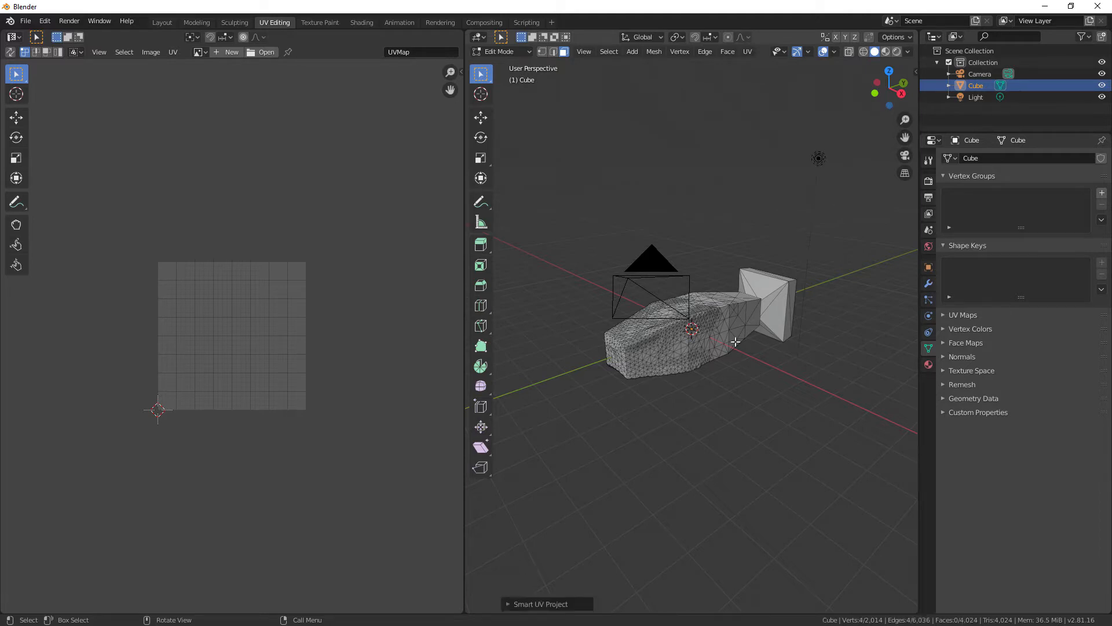
{"action": "scroll", "coordinate": [397, 390], "scroll_direction": "up", "scroll_amount": 2}
{"action": "scroll", "coordinate": [612, 362], "scroll_direction": "down", "scroll_amount": 1}
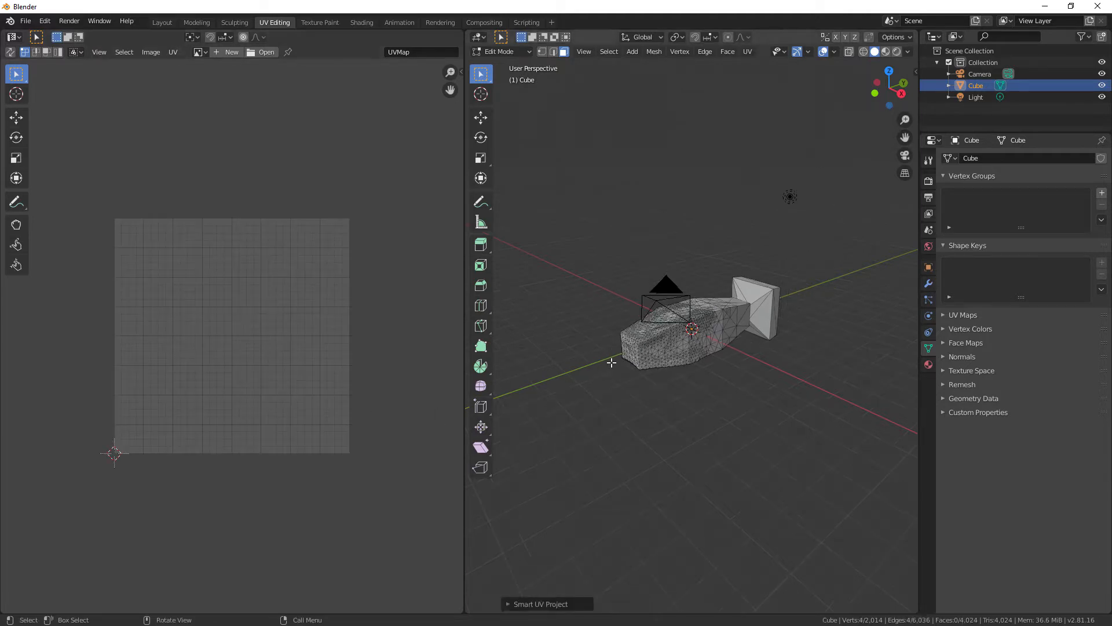
Step: Select the whole mesh and unwrap it with Smart UV Project at angle limit 66 and island margin 1.00
{"action": "key", "text": "a"}
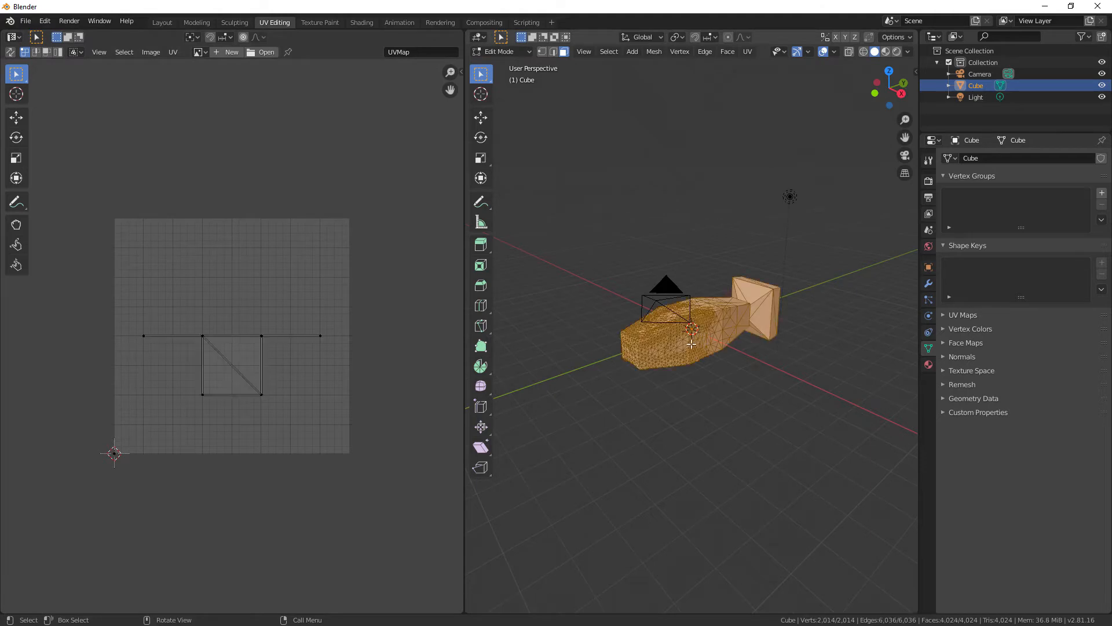
{"action": "left_click", "coordinate": [749, 56]}
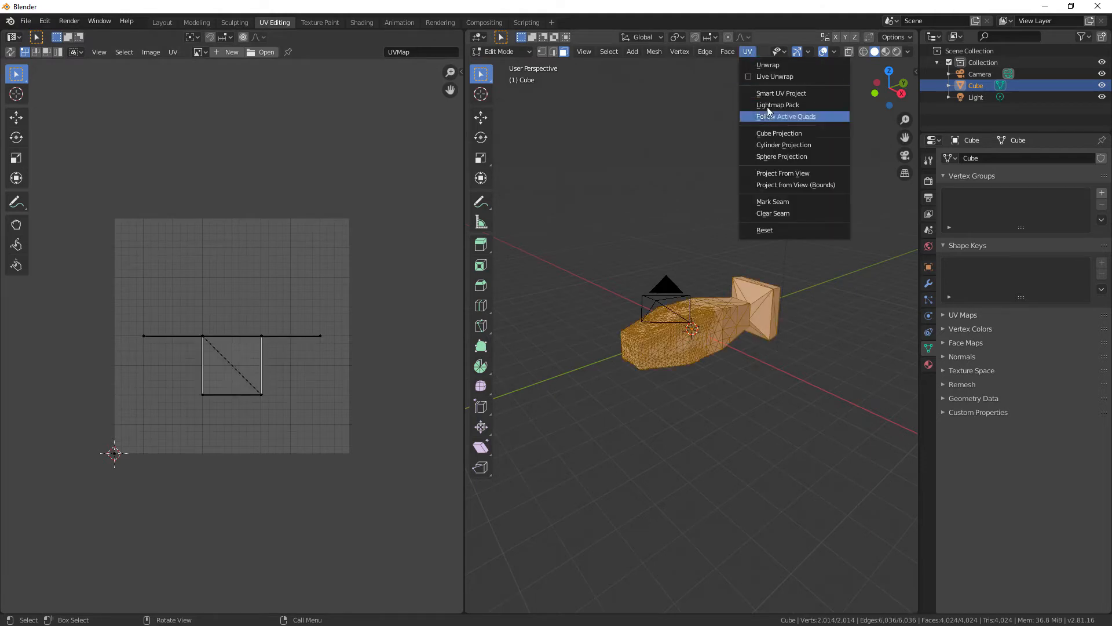
{"action": "left_click", "coordinate": [772, 96]}
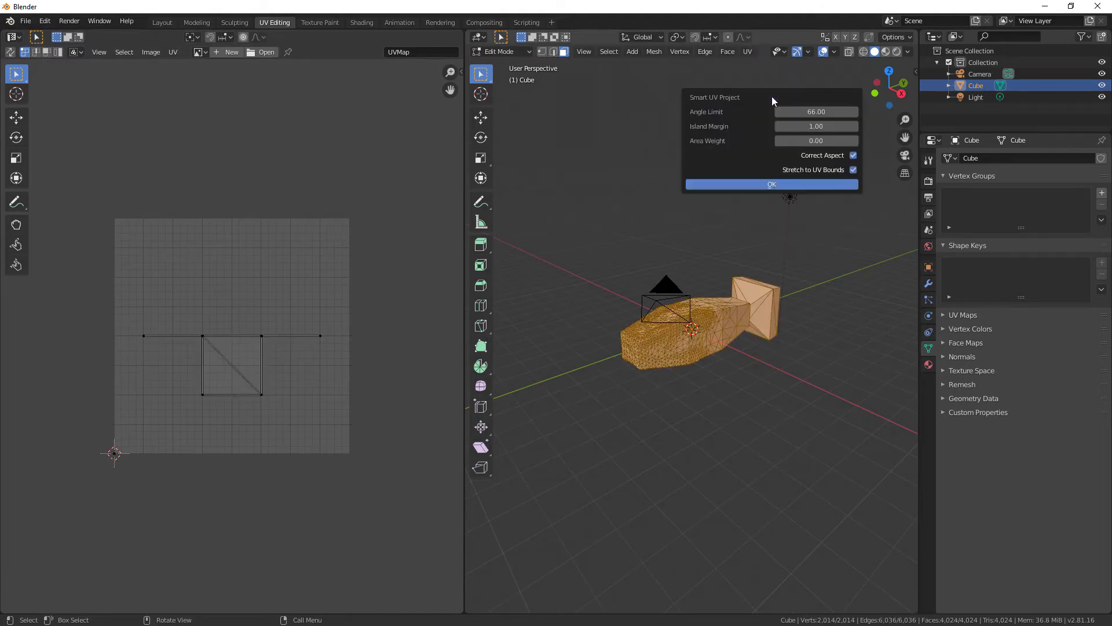
{"action": "left_click", "coordinate": [786, 182]}
{"action": "scroll", "coordinate": [252, 311], "scroll_direction": "up", "scroll_amount": 1}
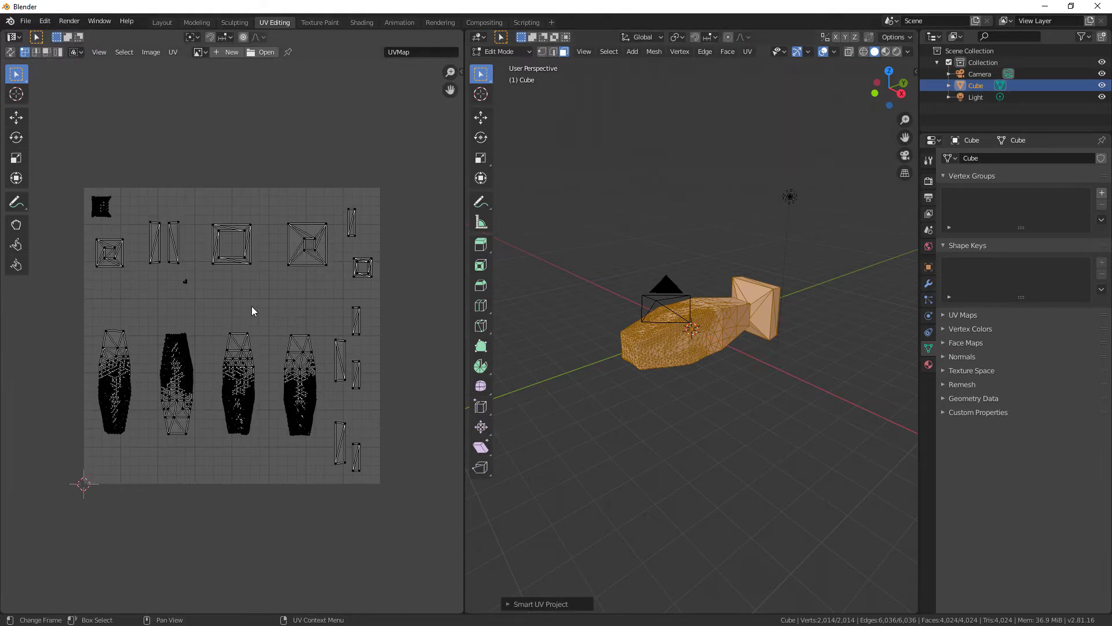
{"action": "scroll", "coordinate": [252, 311], "scroll_direction": "up", "scroll_amount": 1}
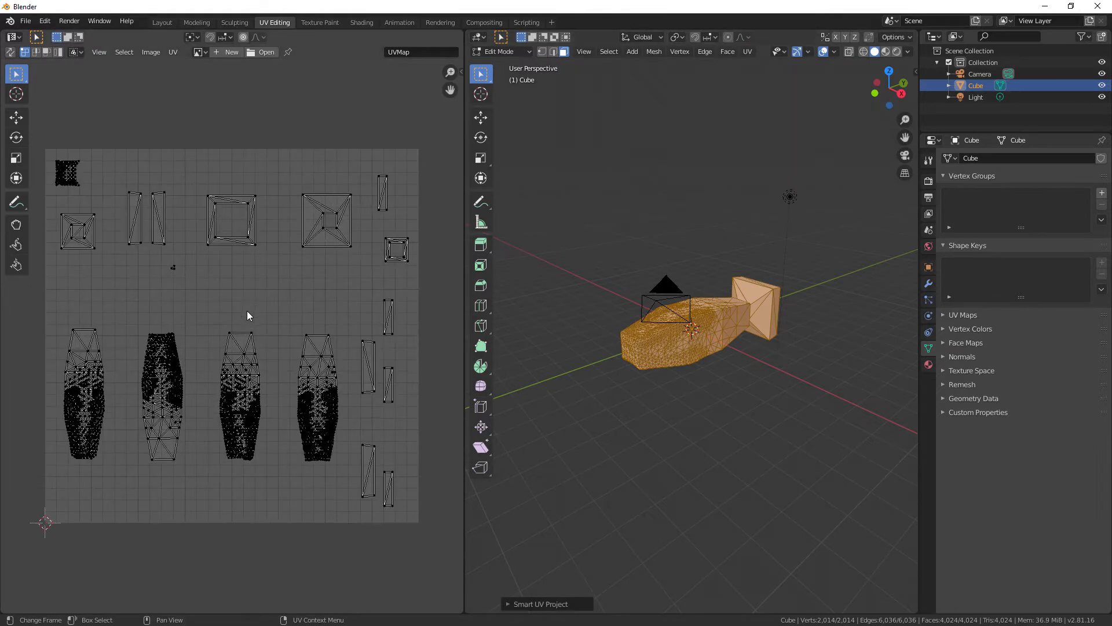
Step: Create a new blank 1024 x 1024 px image named b1 for the UV layout
{"action": "left_click", "coordinate": [232, 53]}
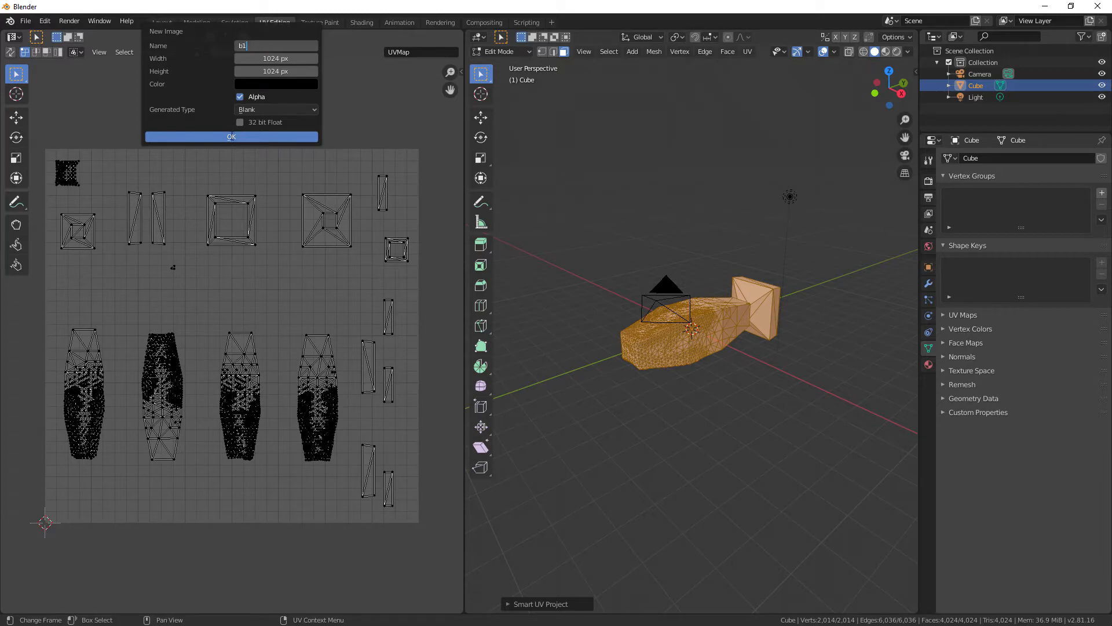
{"action": "type", "text": "b1"}
{"action": "left_click", "coordinate": [233, 136]}
{"action": "scroll", "coordinate": [264, 210], "scroll_direction": "down", "scroll_amount": 8}
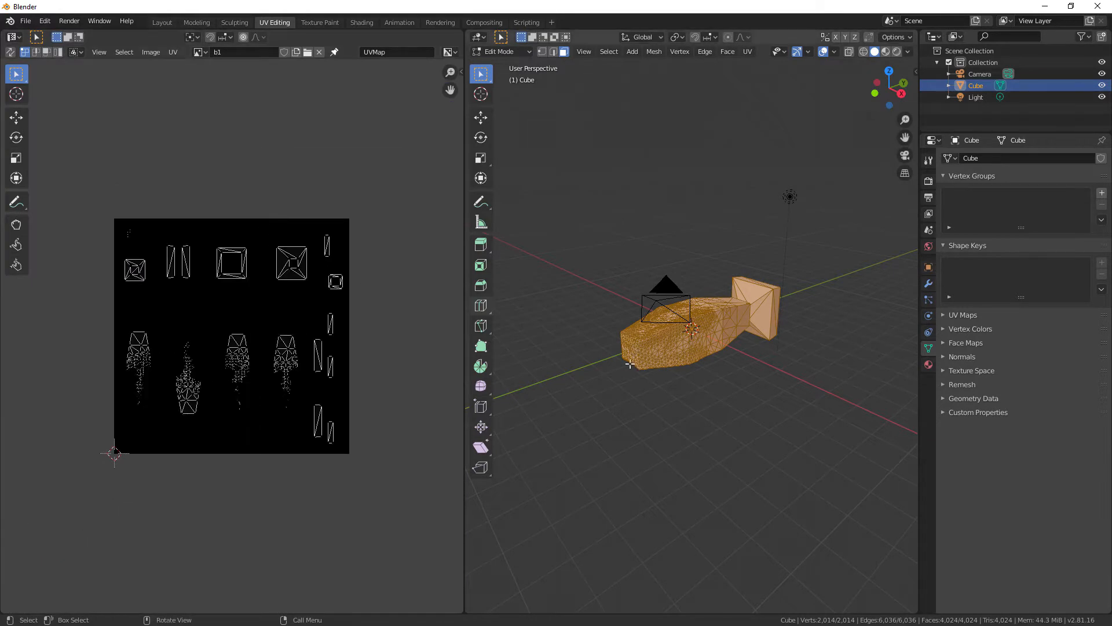
{"action": "middle_click_drag", "start_coordinate": [630, 364], "coordinate": [643, 446]}
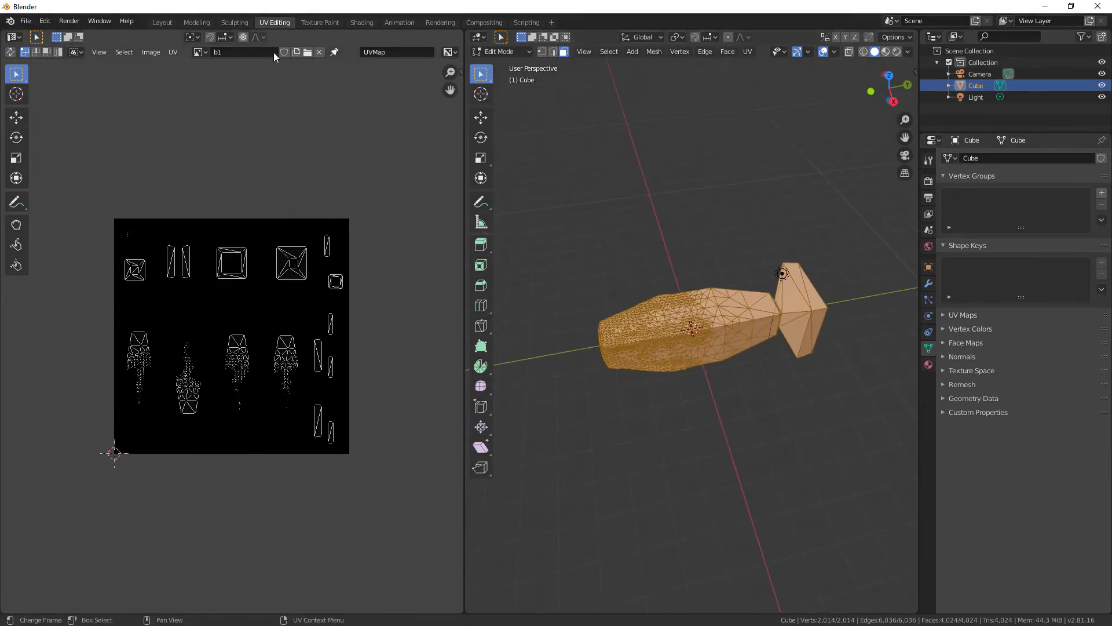
Step: Switch to the Texture Paint workspace and load the b1 image into its image editor
{"action": "left_click", "coordinate": [308, 22]}
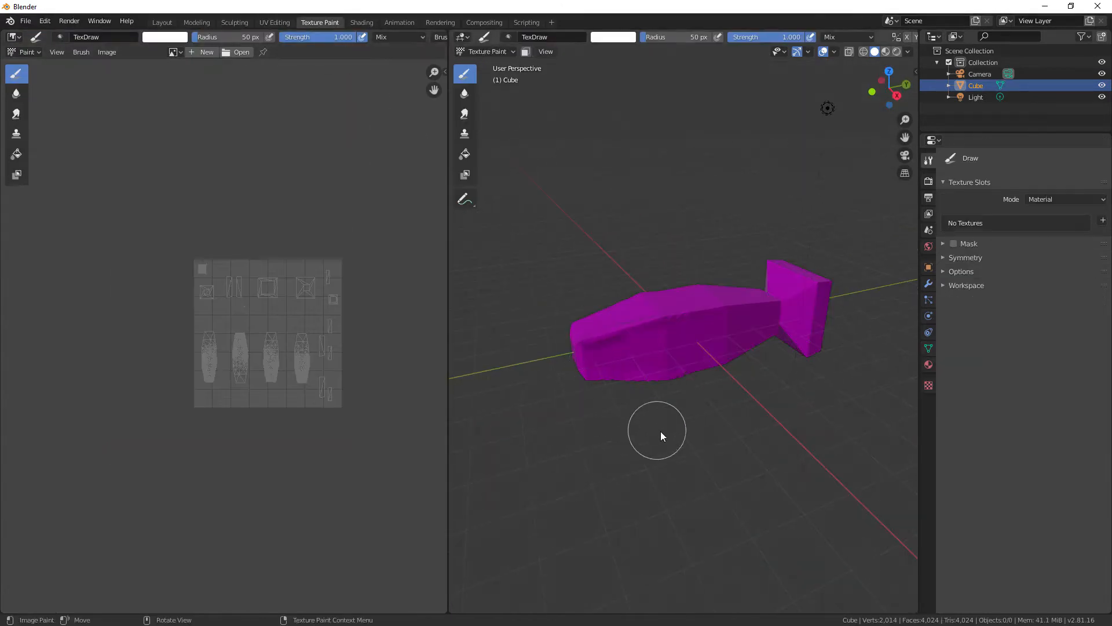
{"action": "left_click", "coordinate": [175, 52]}
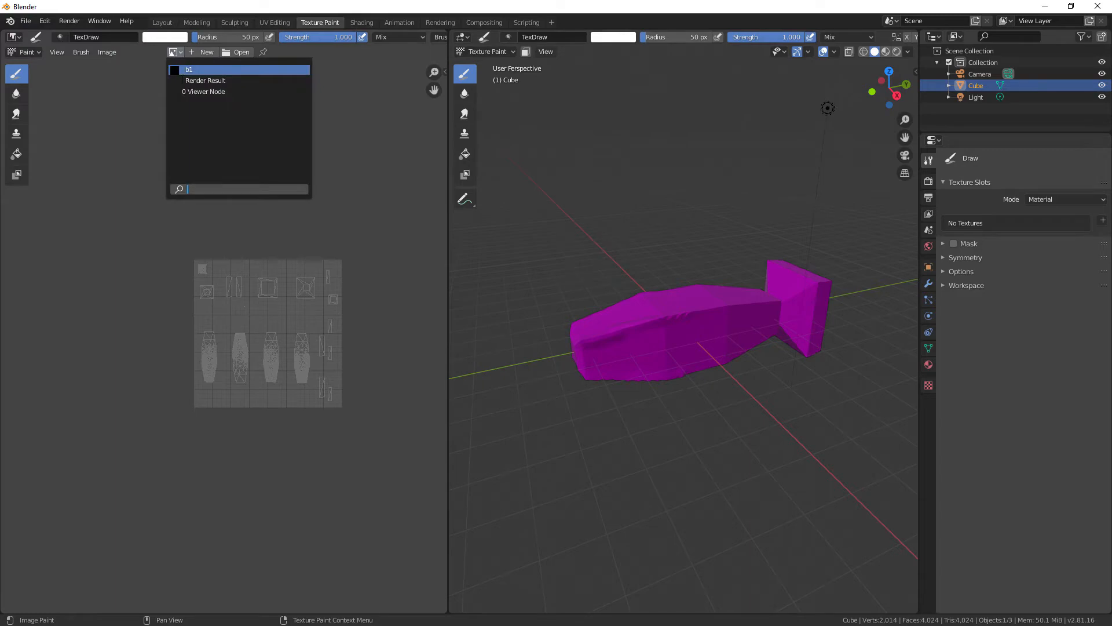
{"action": "left_click", "coordinate": [189, 70]}
{"action": "scroll", "coordinate": [273, 306], "scroll_direction": "down", "scroll_amount": 2}
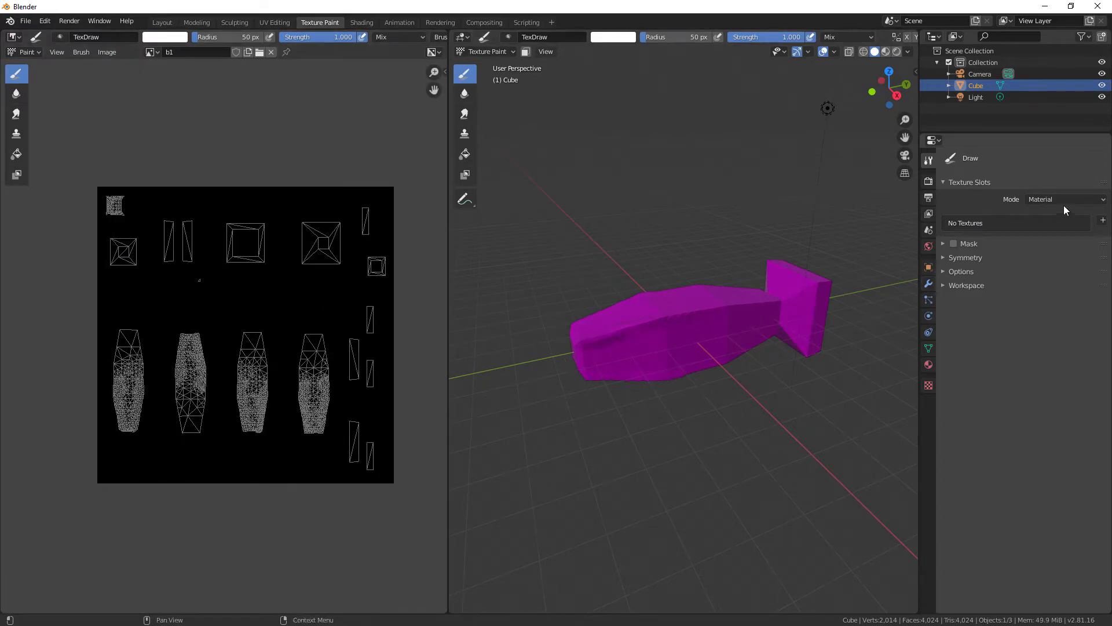
Step: Set the texture slot mode to Single Image and assign b1 as the paint texture
{"action": "left_click", "coordinate": [1079, 202]}
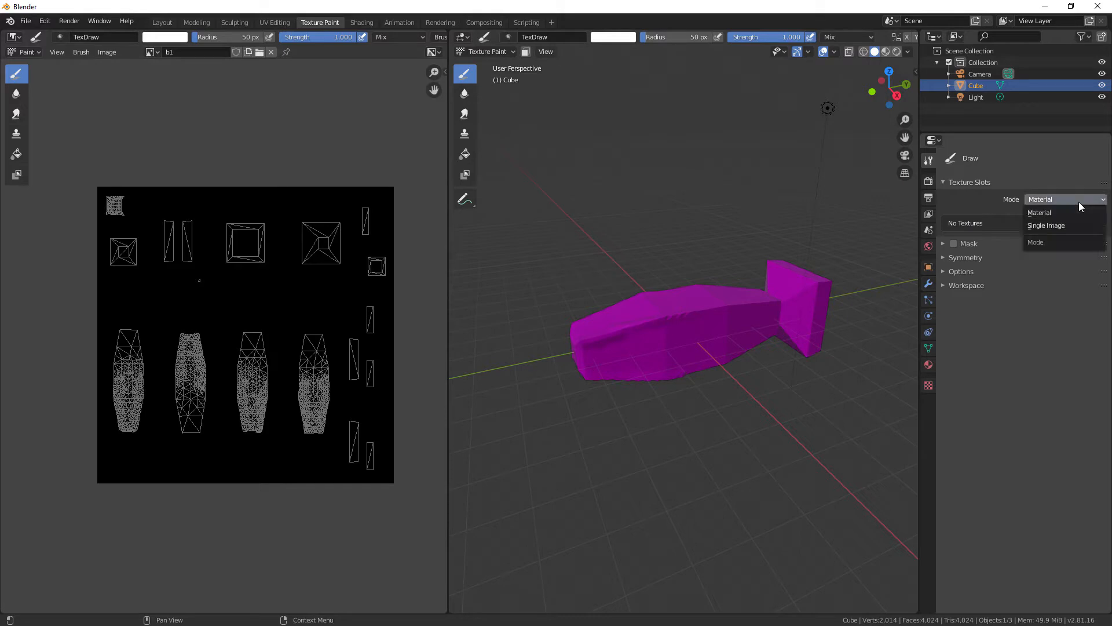
{"action": "left_click", "coordinate": [1063, 228]}
{"action": "left_click", "coordinate": [948, 221]}
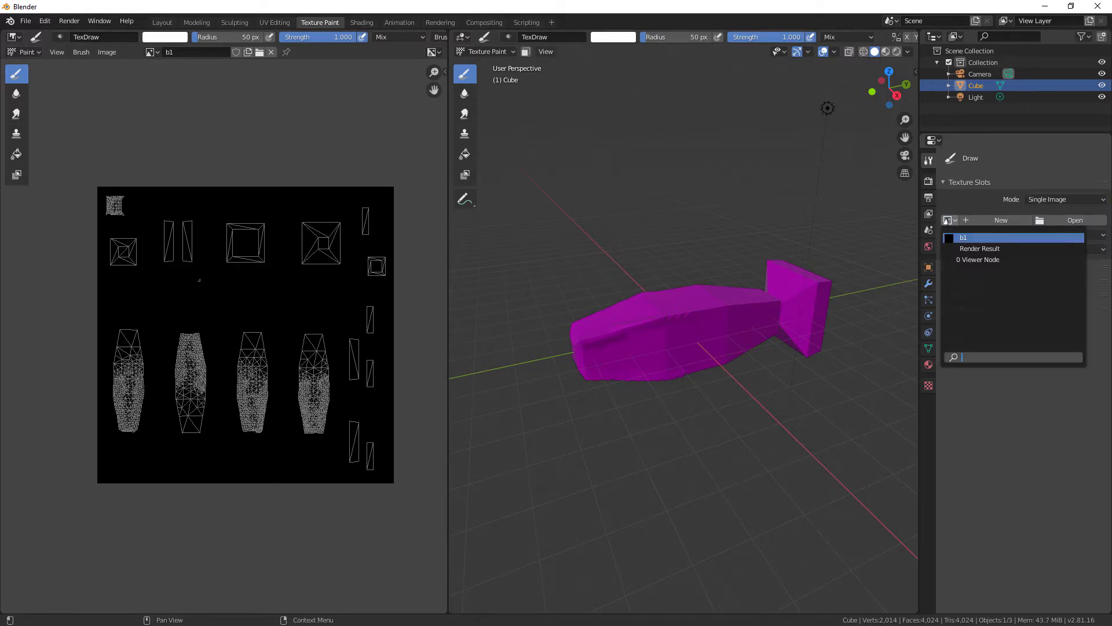
{"action": "left_click", "coordinate": [973, 243]}
Step: Paint a white stroke along the body's upper side edge to the nose with the 50 px TexDraw brush
{"action": "middle_click_drag", "start_coordinate": [714, 371], "coordinate": [690, 383]}
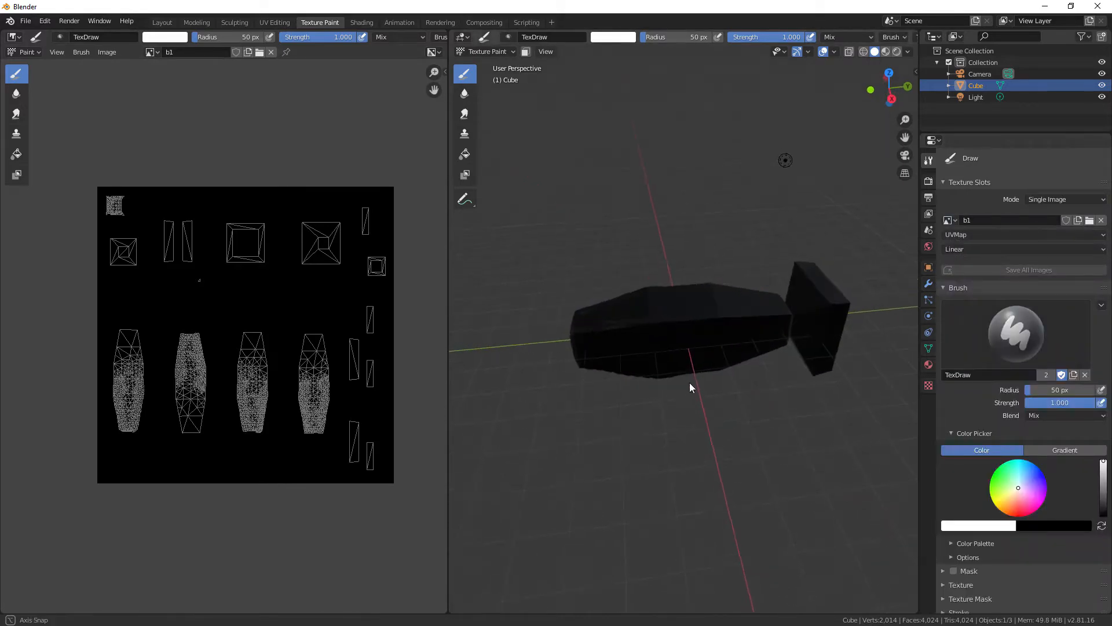
{"action": "scroll", "coordinate": [724, 348], "scroll_direction": "up", "scroll_amount": 2}
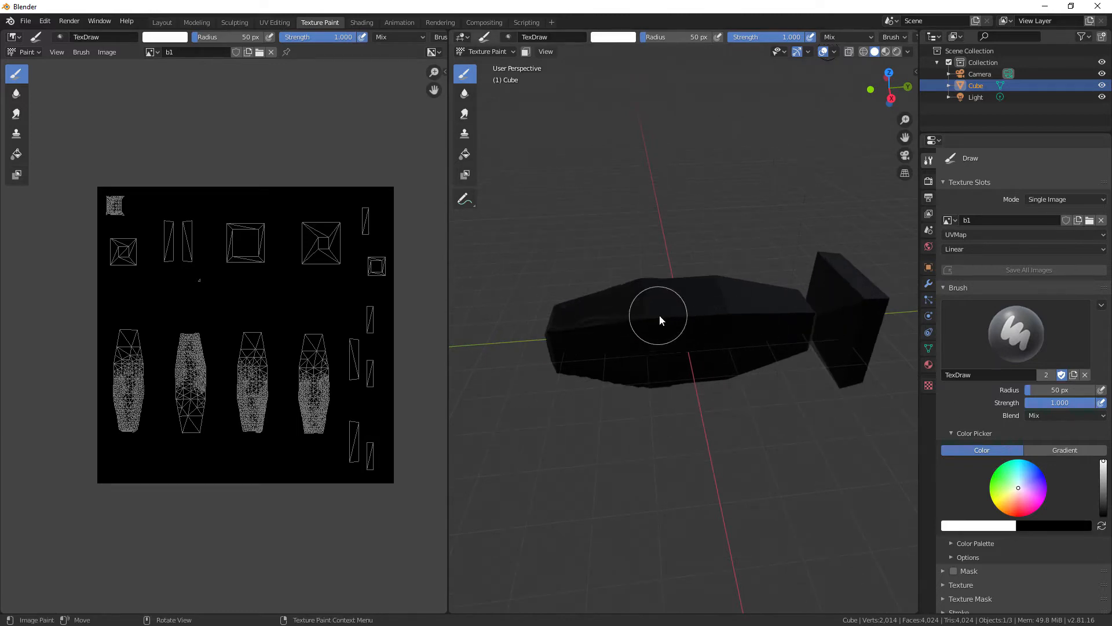
{"action": "left_click_drag", "start_coordinate": [659, 315], "coordinate": [553, 330]}
{"action": "mouse_move", "coordinate": [554, 330]}
{"action": "middle_mouse_down"}
{"action": "mouse_move", "coordinate": [704, 486]}
{"action": "mouse_move", "coordinate": [683, 429]}
{"action": "mouse_move", "coordinate": [696, 417]}
{"action": "middle_mouse_up"}
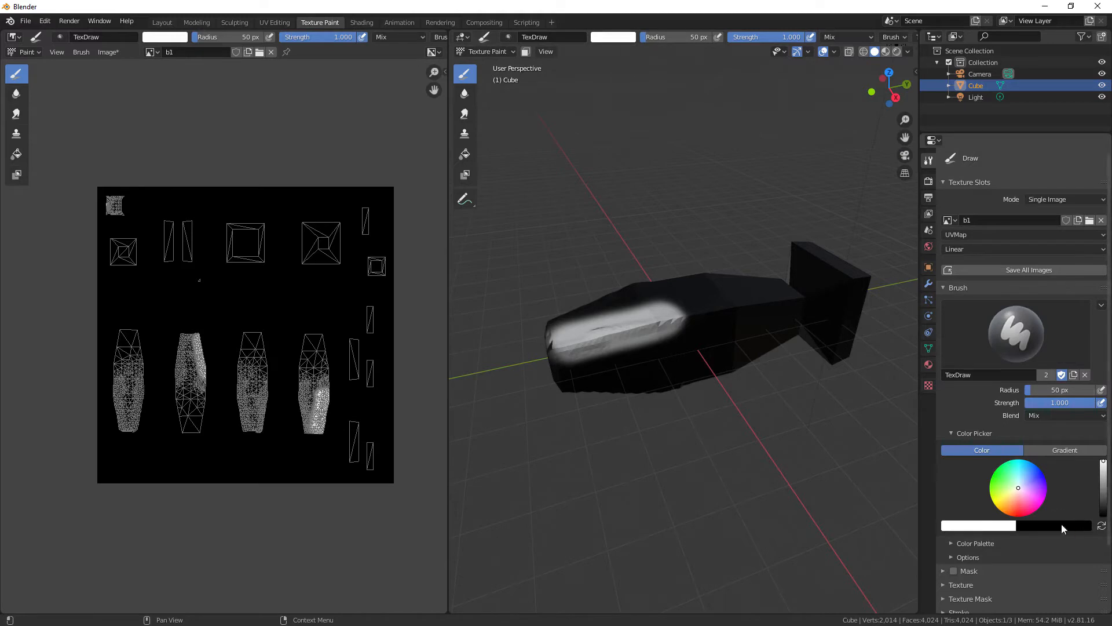
Step: Set the brush color to yellow, create a new color palette and add the yellow to it as a swatch
{"action": "scroll", "coordinate": [1023, 526], "scroll_direction": "down", "scroll_amount": 3}
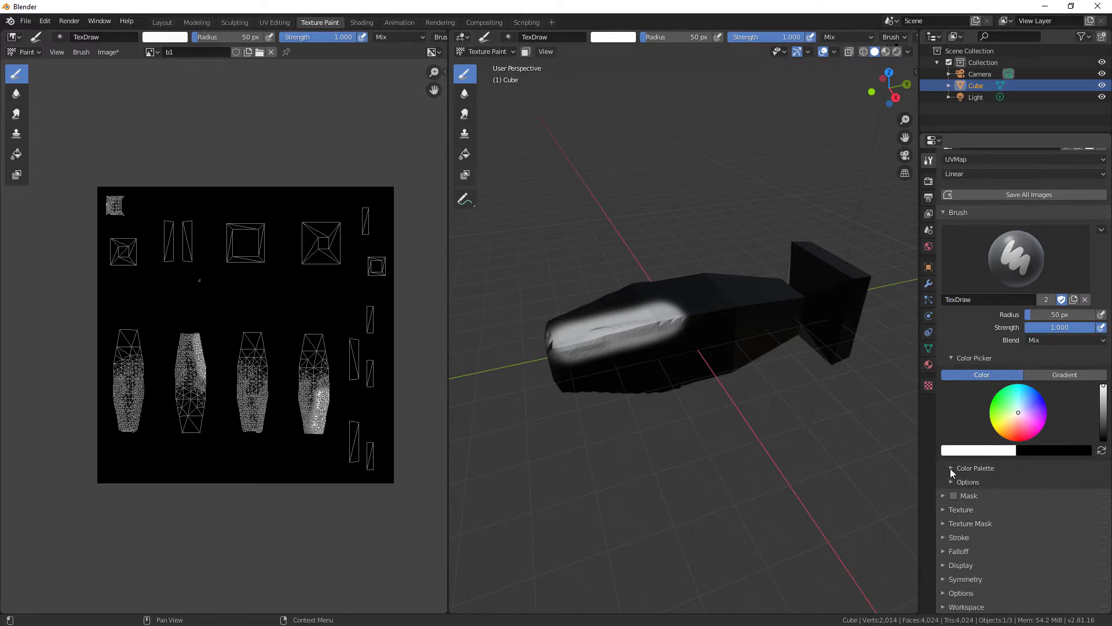
{"action": "left_click", "coordinate": [951, 468]}
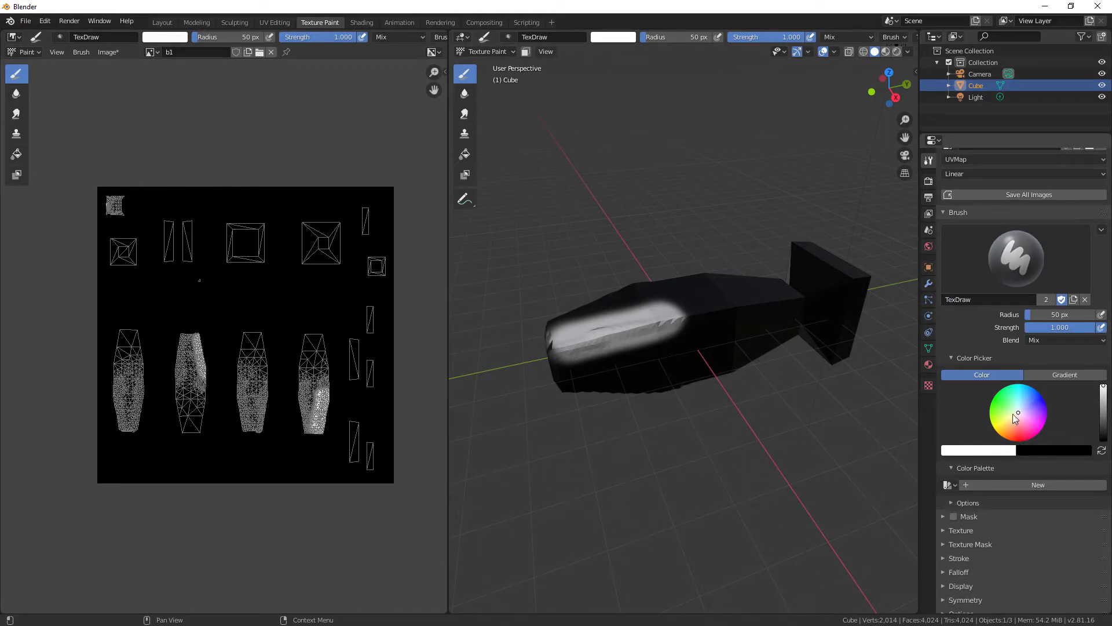
{"action": "left_click_drag", "start_coordinate": [1014, 415], "coordinate": [1001, 425]}
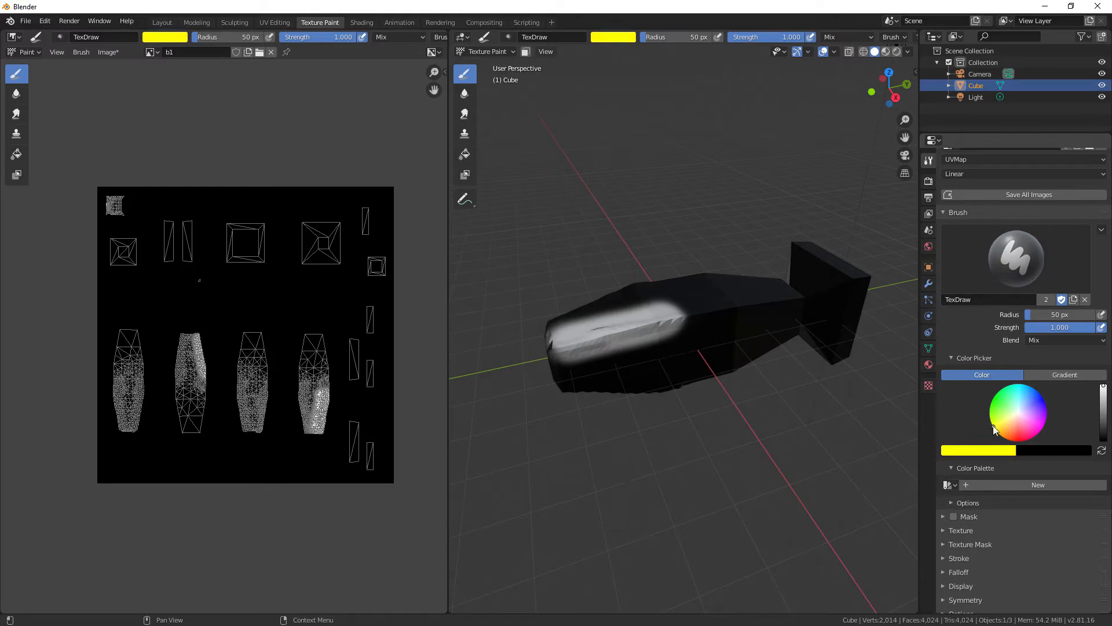
{"action": "left_click", "coordinate": [966, 487]}
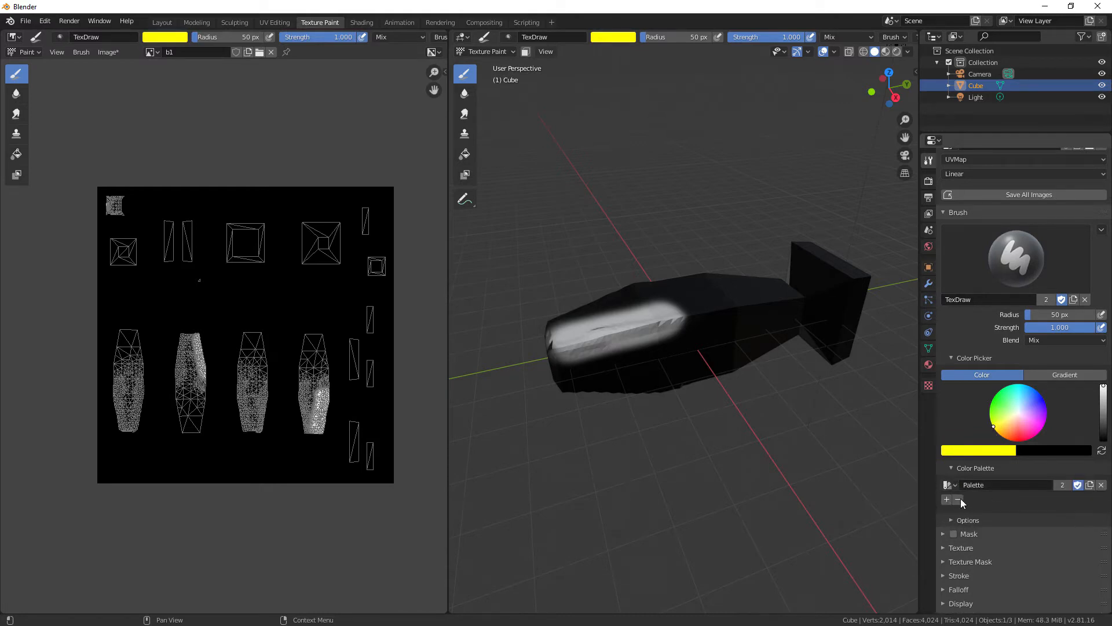
{"action": "left_click", "coordinate": [946, 499]}
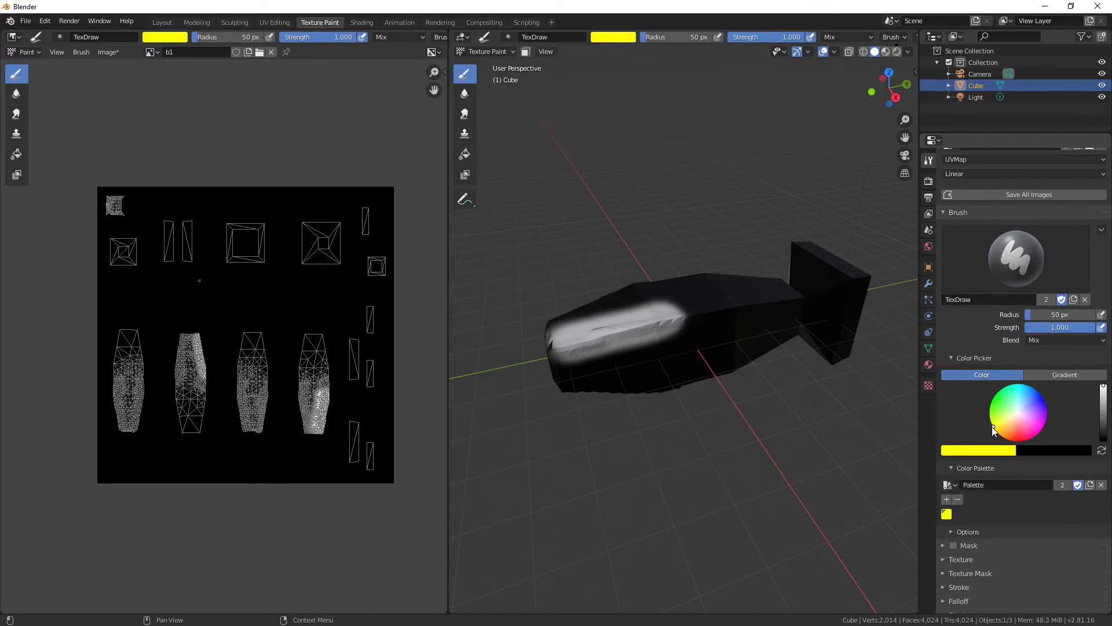
Step: Add red, black and dark blue swatches to the color palette
{"action": "mouse_move", "coordinate": [998, 423]}
{"action": "left_mouse_down"}
{"action": "mouse_move", "coordinate": [1037, 434]}
{"action": "mouse_move", "coordinate": [1017, 441]}
{"action": "left_mouse_up"}
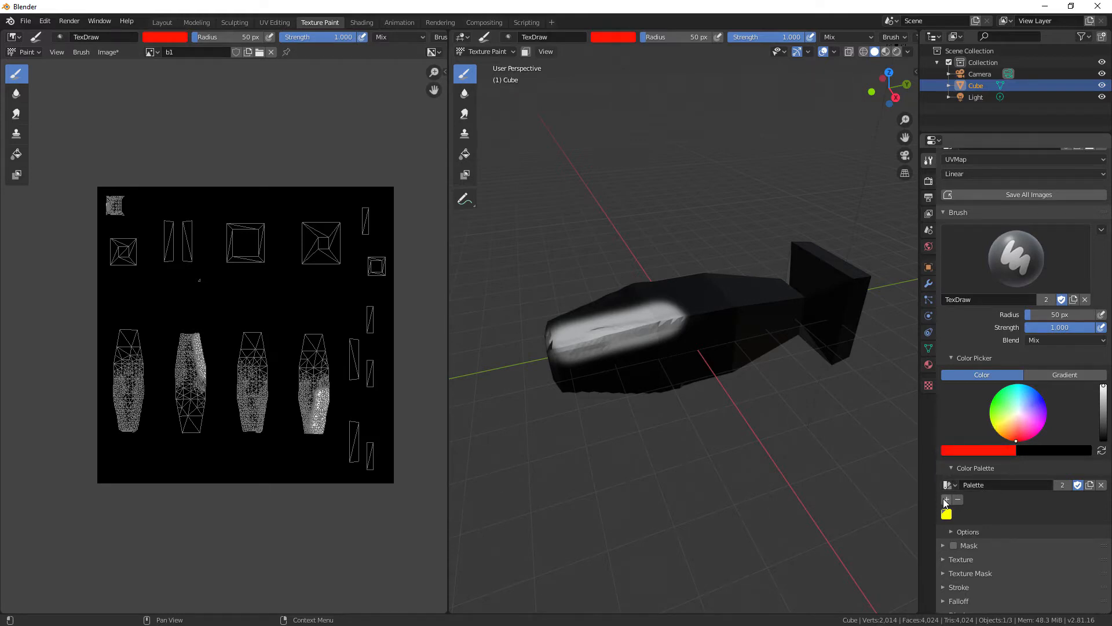
{"action": "left_click_drag", "start_coordinate": [1018, 439], "coordinate": [1034, 428]}
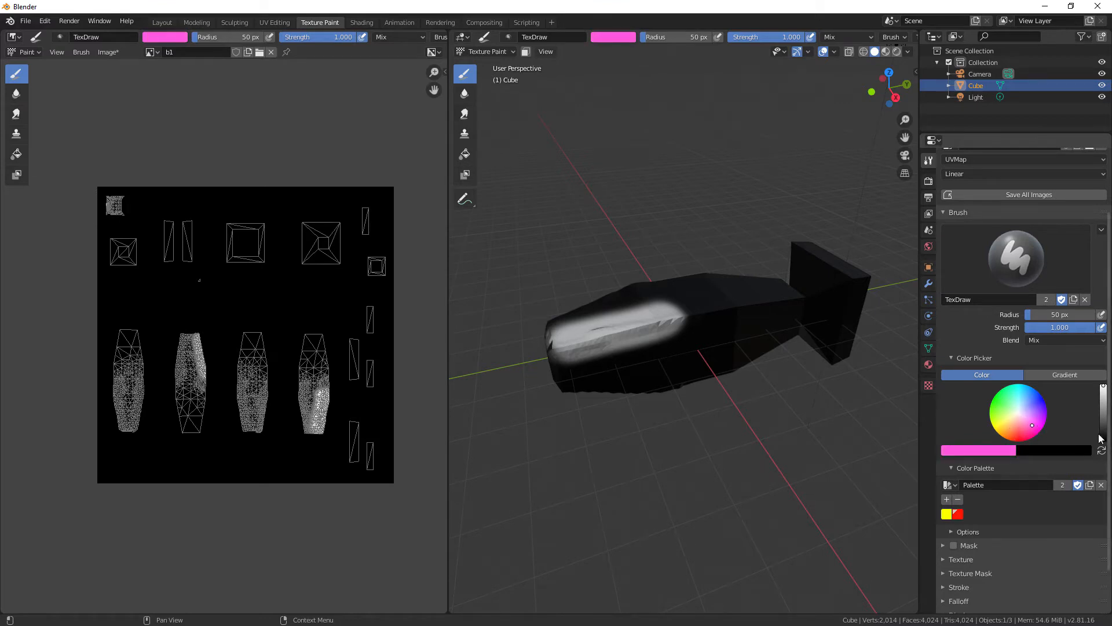
{"action": "left_click", "coordinate": [1104, 440]}
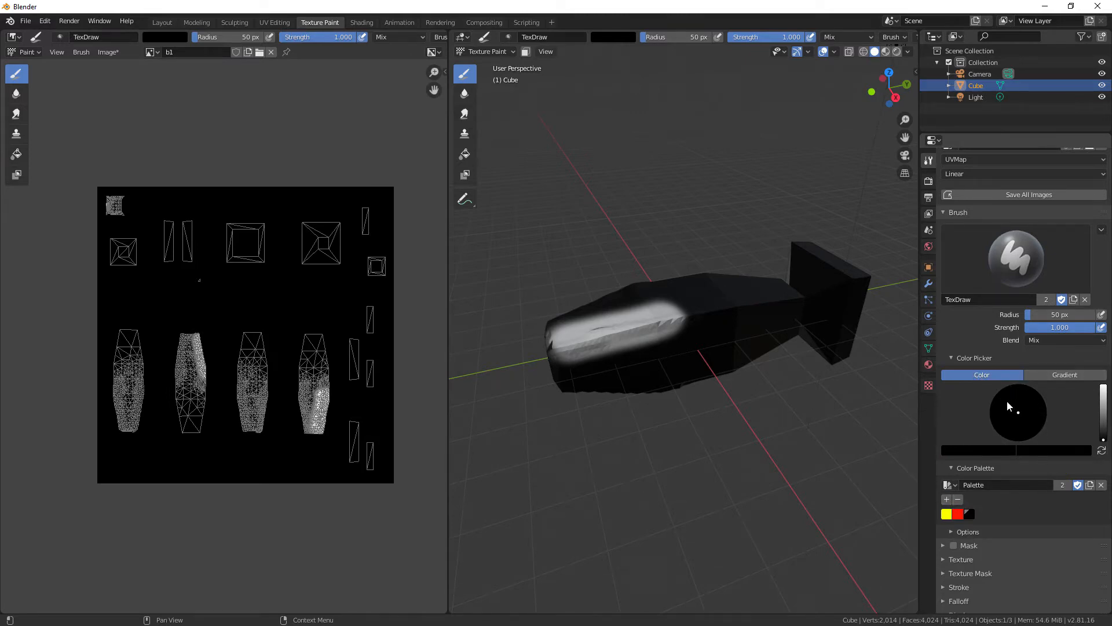
{"action": "left_click", "coordinate": [1104, 417]}
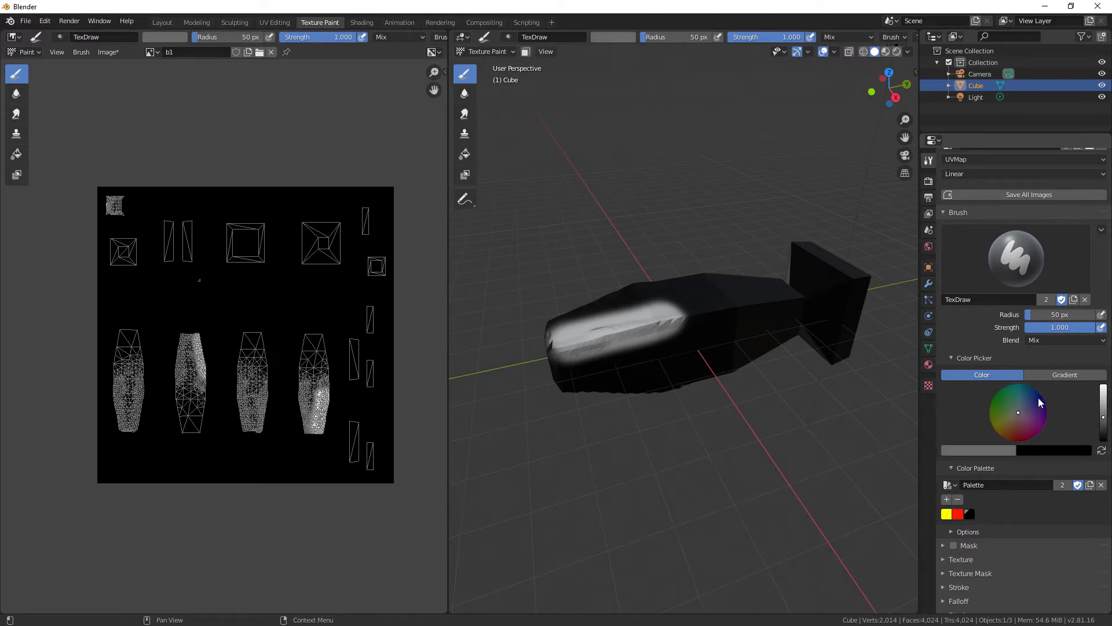
{"action": "left_click_drag", "start_coordinate": [1038, 398], "coordinate": [1044, 399]}
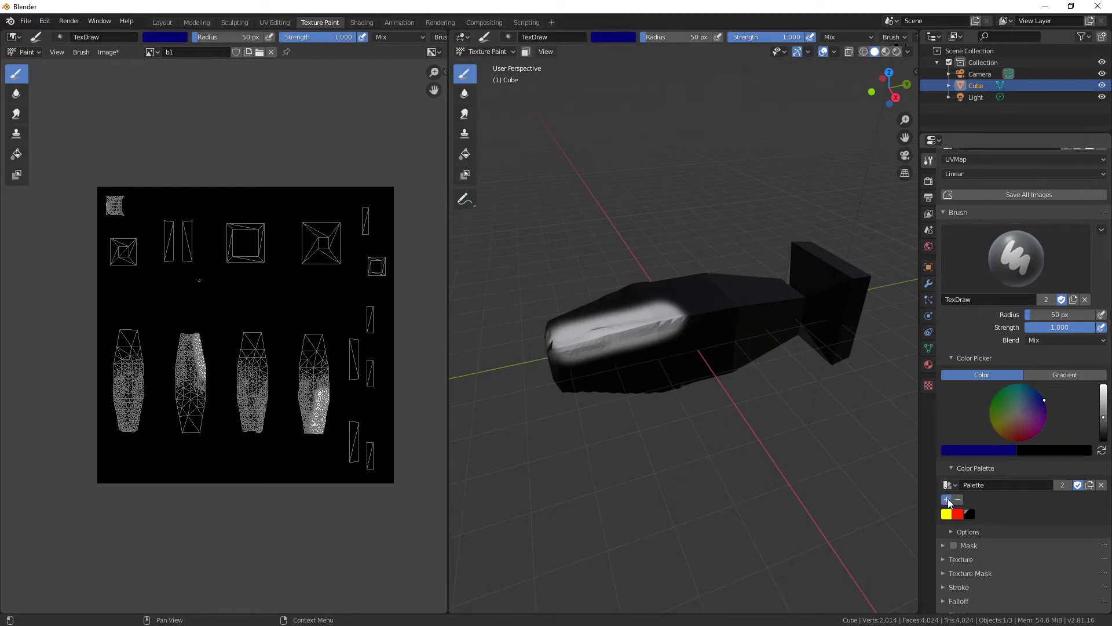
{"action": "left_click", "coordinate": [948, 499]}
Step: Paint over the white stroke on the body in black, enlarging the brush radius to 159 px for the remaining area
{"action": "mouse_move", "coordinate": [783, 498]}
{"action": "middle_mouse_down"}
{"action": "mouse_move", "coordinate": [722, 495]}
{"action": "mouse_move", "coordinate": [706, 479]}
{"action": "mouse_move", "coordinate": [712, 394]}
{"action": "mouse_move", "coordinate": [719, 403]}
{"action": "middle_mouse_up"}
{"action": "left_click", "coordinate": [969, 514]}
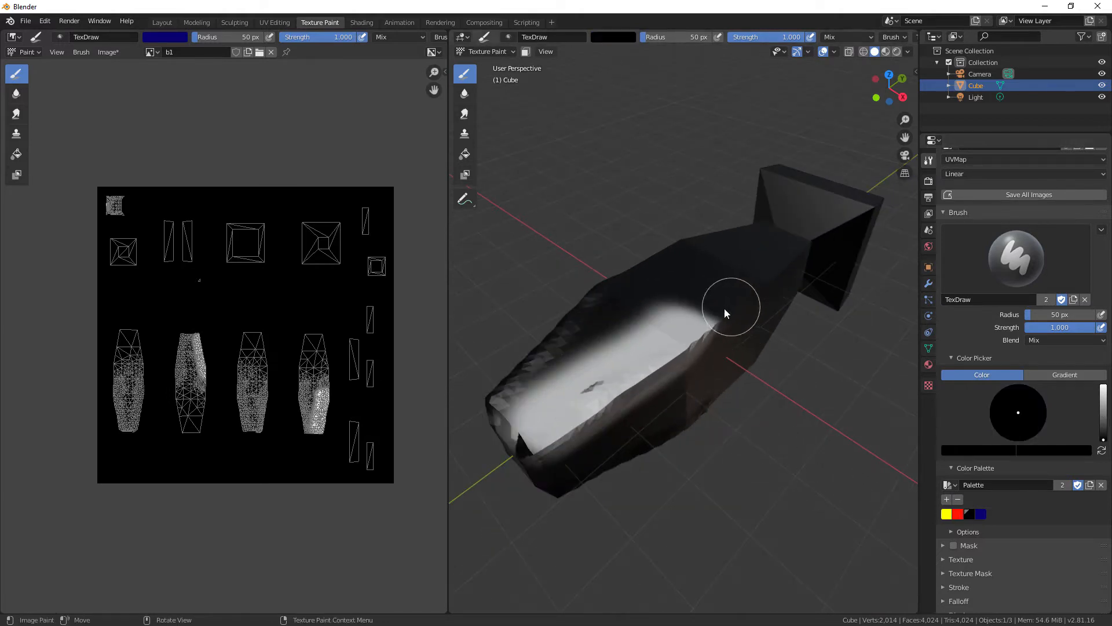
{"action": "mouse_move", "coordinate": [724, 307]}
{"action": "left_mouse_down"}
{"action": "mouse_move", "coordinate": [549, 403]}
{"action": "mouse_move", "coordinate": [642, 322]}
{"action": "mouse_move", "coordinate": [538, 405]}
{"action": "left_mouse_up"}
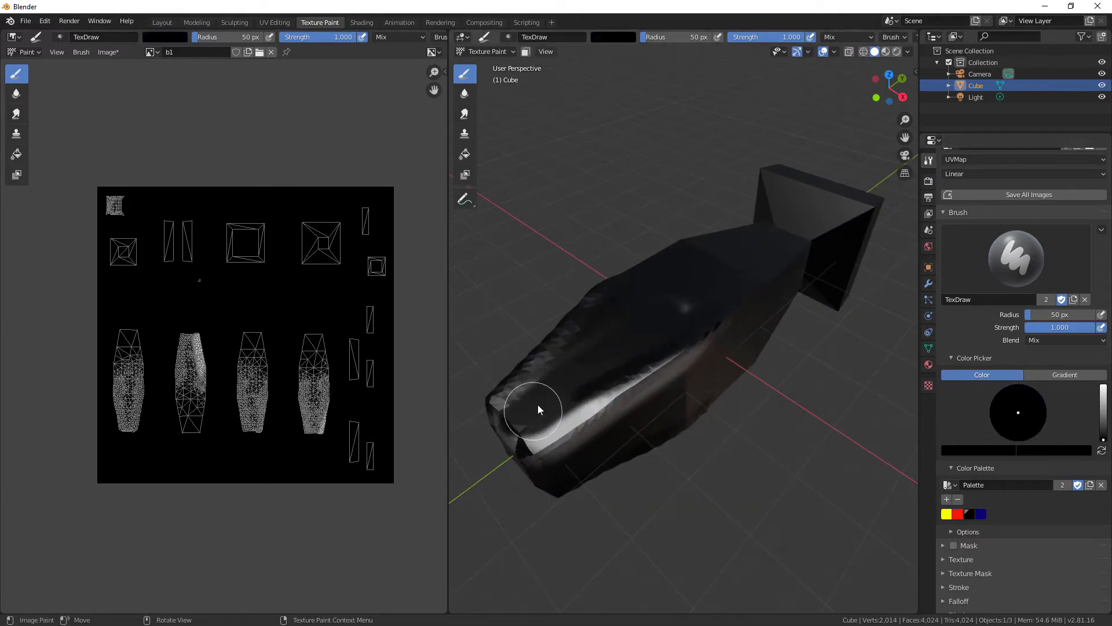
{"action": "key", "text": "f"}
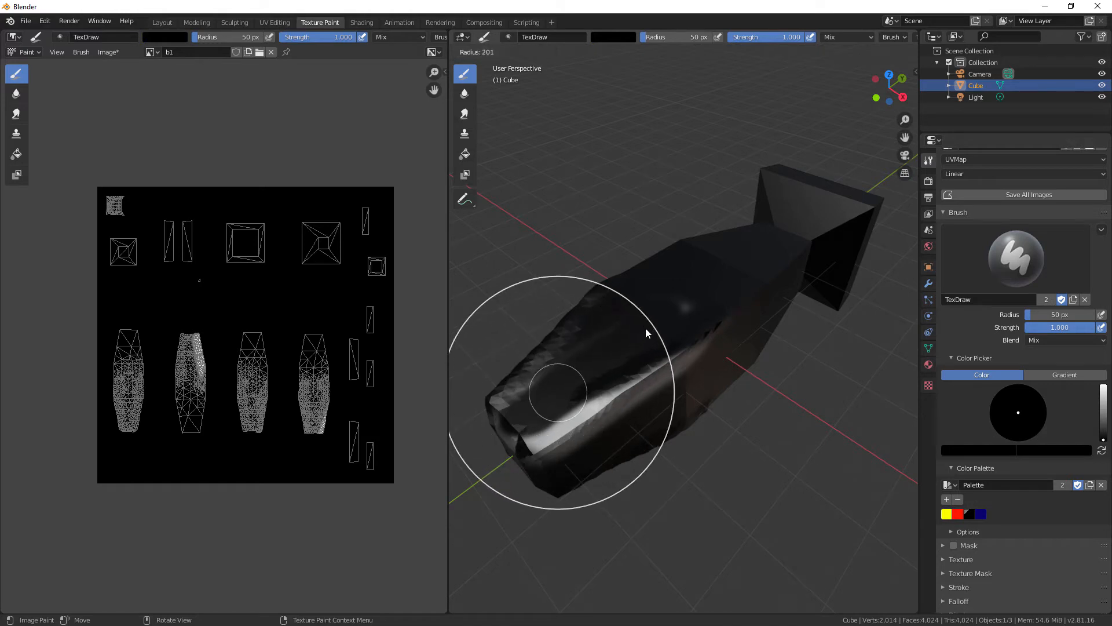
{"action": "left_click", "coordinate": [656, 324]}
{"action": "mouse_move", "coordinate": [653, 345]}
{"action": "left_mouse_down"}
{"action": "mouse_move", "coordinate": [535, 430]}
{"action": "mouse_move", "coordinate": [682, 336]}
{"action": "left_mouse_up"}
{"action": "mouse_move", "coordinate": [544, 411]}
{"action": "middle_mouse_down"}
{"action": "mouse_move", "coordinate": [658, 377]}
{"action": "mouse_move", "coordinate": [663, 332]}
{"action": "mouse_move", "coordinate": [675, 418]}
{"action": "mouse_move", "coordinate": [1037, 320]}
{"action": "middle_mouse_up"}
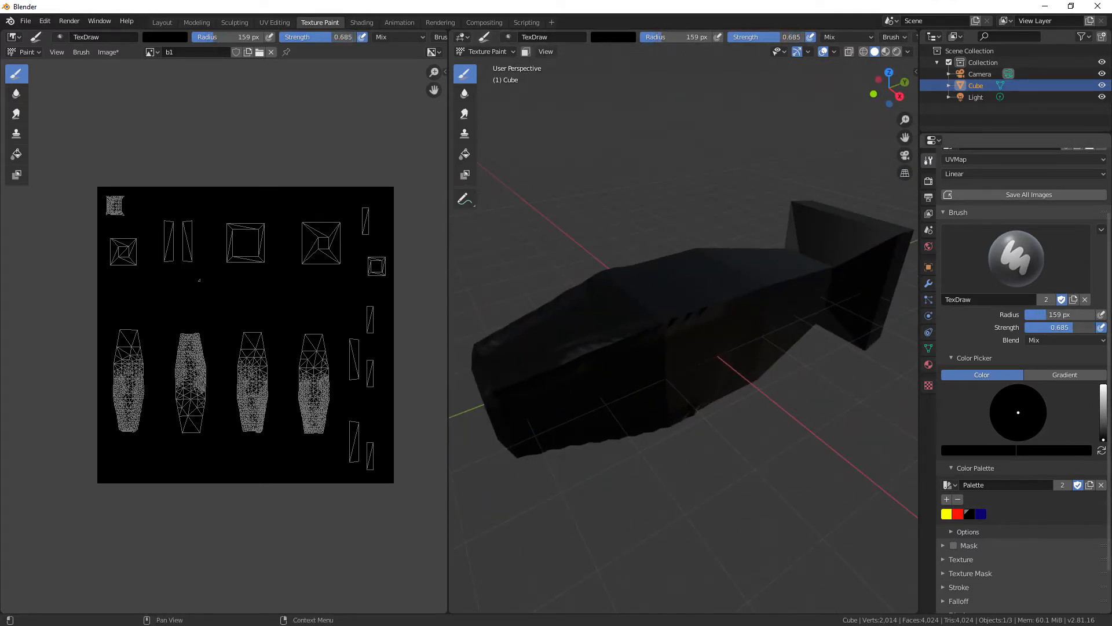
Step: Paint a broad yellow band across the middle of the body with the 159 px brush at strength 1.000
{"action": "left_click_drag", "start_coordinate": [1064, 327], "coordinate": [1058, 328]}
{"action": "left_click", "coordinate": [946, 514]}
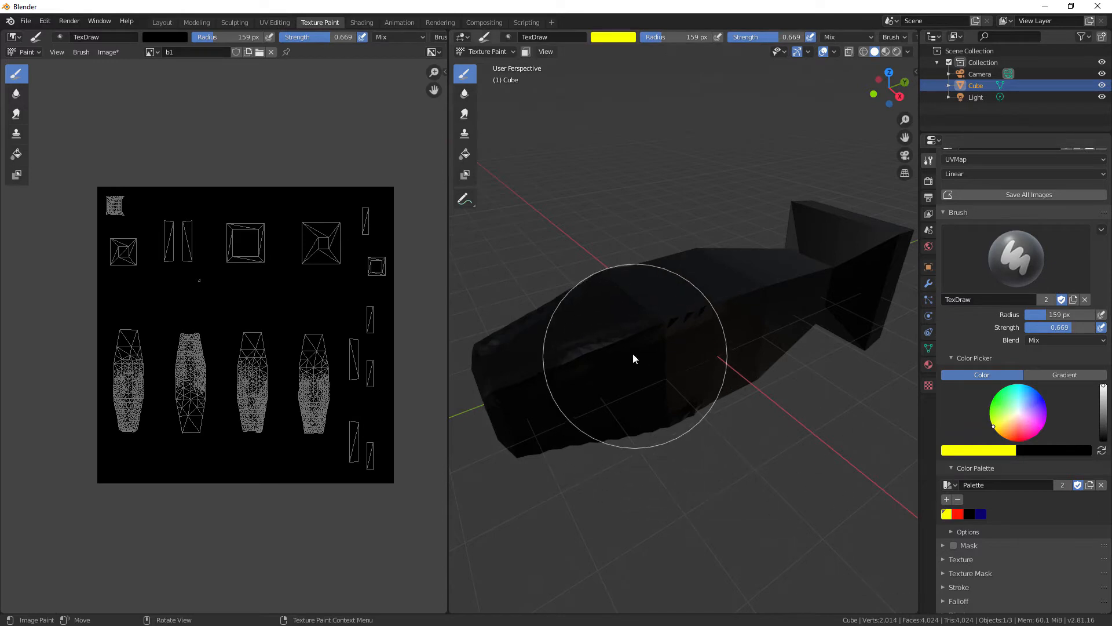
{"action": "left_click_drag", "start_coordinate": [618, 322], "coordinate": [642, 384]}
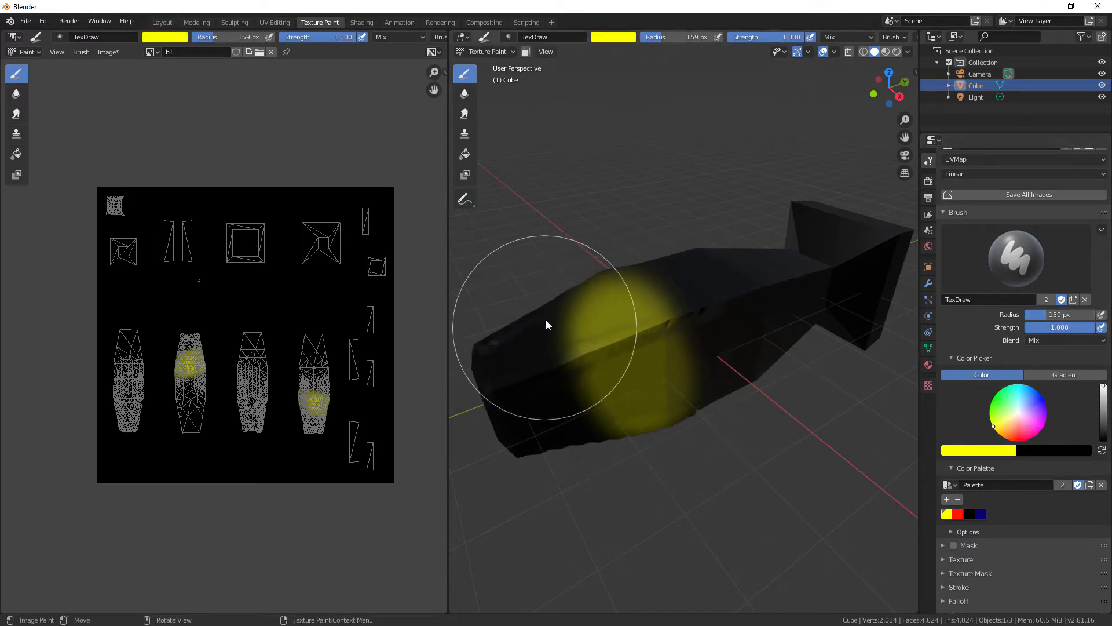
{"action": "mouse_move", "coordinate": [545, 321]}
{"action": "left_mouse_down"}
{"action": "mouse_move", "coordinate": [628, 330]}
{"action": "mouse_move", "coordinate": [660, 423]}
{"action": "left_mouse_up"}
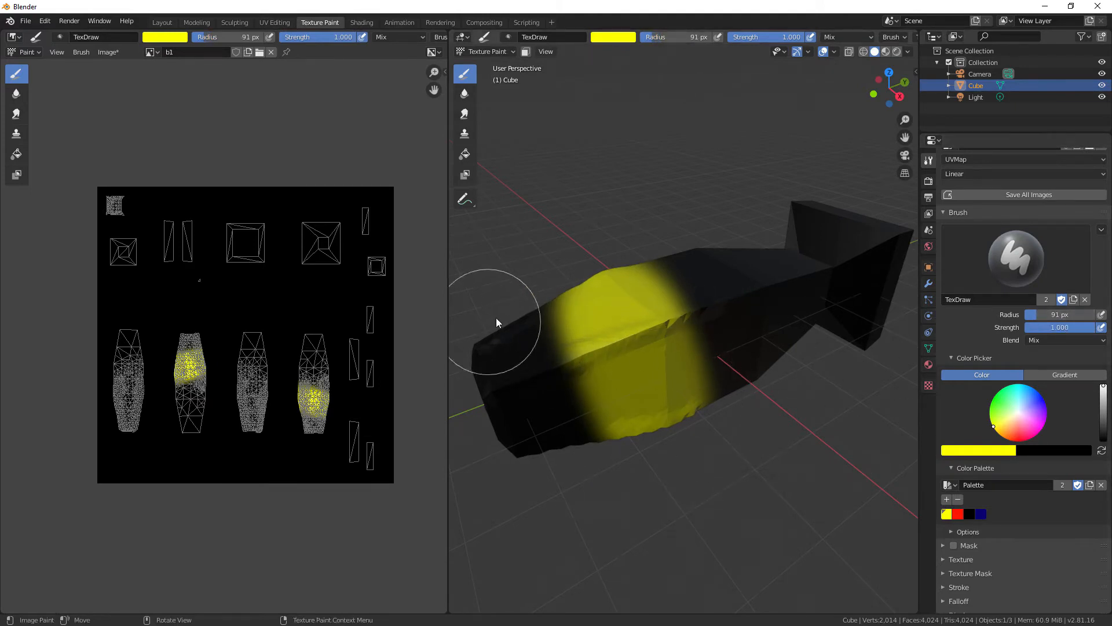
Step: Extend the yellow toward the nose and around the body's other sides with a 91 px brush
{"action": "left_click_drag", "start_coordinate": [548, 336], "coordinate": [582, 445]}
{"action": "mouse_move", "coordinate": [582, 445]}
{"action": "middle_mouse_down"}
{"action": "mouse_move", "coordinate": [761, 393]}
{"action": "mouse_move", "coordinate": [757, 436]}
{"action": "mouse_move", "coordinate": [742, 353]}
{"action": "middle_mouse_up"}
{"action": "mouse_move", "coordinate": [728, 313]}
{"action": "left_mouse_down"}
{"action": "mouse_move", "coordinate": [730, 443]}
{"action": "mouse_move", "coordinate": [796, 323]}
{"action": "mouse_move", "coordinate": [786, 421]}
{"action": "mouse_move", "coordinate": [763, 399]}
{"action": "left_mouse_up"}
{"action": "mouse_move", "coordinate": [762, 398]}
{"action": "middle_mouse_down"}
{"action": "mouse_move", "coordinate": [744, 268]}
{"action": "mouse_move", "coordinate": [695, 226]}
{"action": "middle_mouse_up"}
{"action": "left_click_drag", "start_coordinate": [695, 226], "coordinate": [817, 337]}
{"action": "mouse_move", "coordinate": [817, 336]}
{"action": "middle_mouse_down"}
{"action": "mouse_move", "coordinate": [701, 313]}
{"action": "mouse_move", "coordinate": [665, 423]}
{"action": "mouse_move", "coordinate": [756, 365]}
{"action": "middle_mouse_up"}
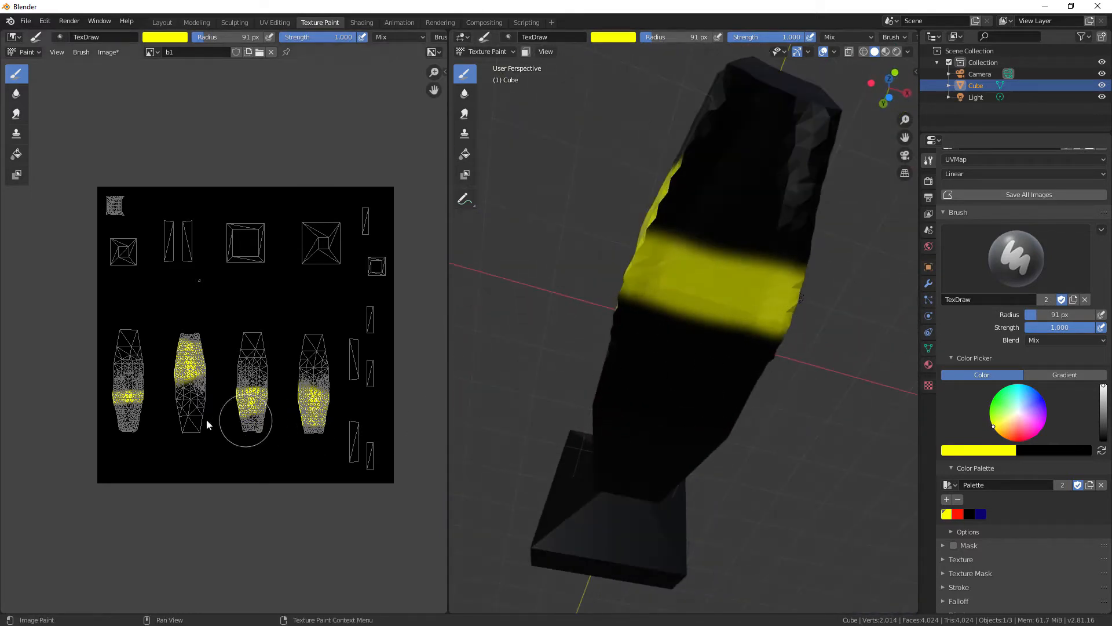
Step: Fill the nose half of the body's sides with yellow, painting on the underside and over the four long UV islands
{"action": "scroll", "coordinate": [241, 405], "scroll_direction": "up", "scroll_amount": 1}
{"action": "mouse_move", "coordinate": [693, 231]}
{"action": "left_mouse_down"}
{"action": "mouse_move", "coordinate": [722, 141]}
{"action": "mouse_move", "coordinate": [754, 110]}
{"action": "left_mouse_up"}
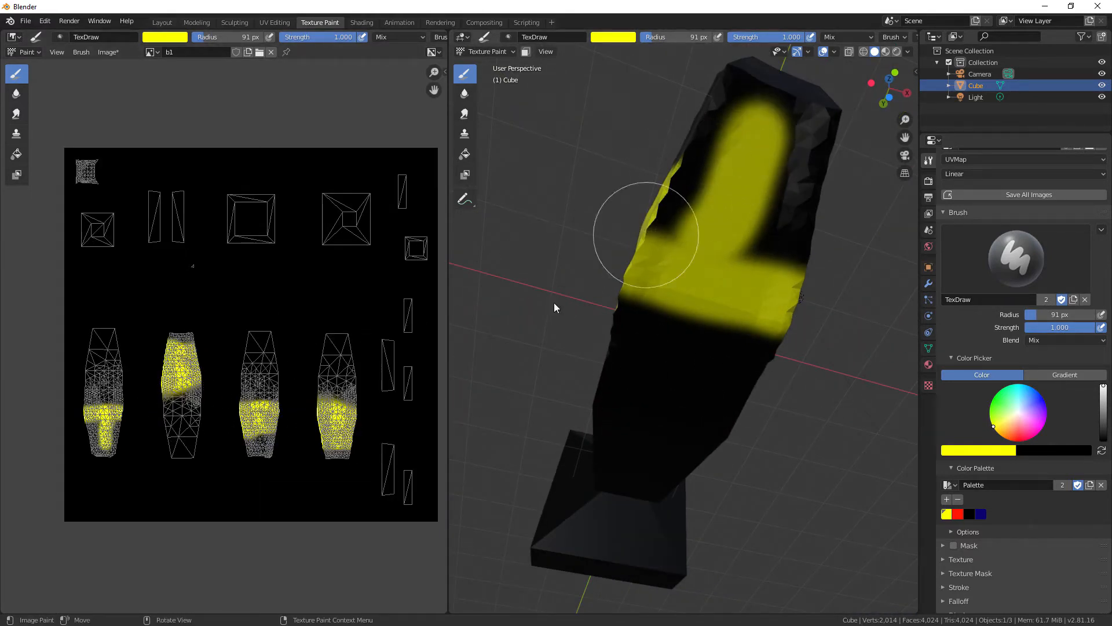
{"action": "mouse_move", "coordinate": [97, 446]}
{"action": "left_mouse_down"}
{"action": "mouse_move", "coordinate": [94, 434]}
{"action": "mouse_move", "coordinate": [115, 430]}
{"action": "left_mouse_up"}
{"action": "mouse_move", "coordinate": [169, 327]}
{"action": "left_mouse_down"}
{"action": "mouse_move", "coordinate": [221, 417]}
{"action": "mouse_move", "coordinate": [266, 455]}
{"action": "mouse_move", "coordinate": [335, 447]}
{"action": "mouse_move", "coordinate": [324, 443]}
{"action": "left_mouse_up"}
Step: Cover the remaining dark patches on the nose end with yellow, including the small square UV island in the image
{"action": "mouse_move", "coordinate": [703, 394]}
{"action": "middle_mouse_down"}
{"action": "mouse_move", "coordinate": [742, 402]}
{"action": "mouse_move", "coordinate": [713, 422]}
{"action": "mouse_move", "coordinate": [757, 417]}
{"action": "mouse_move", "coordinate": [769, 344]}
{"action": "middle_mouse_up"}
{"action": "mouse_move", "coordinate": [770, 340]}
{"action": "left_mouse_down"}
{"action": "mouse_move", "coordinate": [785, 306]}
{"action": "mouse_move", "coordinate": [764, 353]}
{"action": "mouse_move", "coordinate": [793, 336]}
{"action": "mouse_move", "coordinate": [783, 310]}
{"action": "mouse_move", "coordinate": [806, 372]}
{"action": "left_mouse_up"}
{"action": "middle_click_drag", "start_coordinate": [807, 372], "coordinate": [692, 356]}
{"action": "mouse_move", "coordinate": [692, 356]}
{"action": "left_mouse_down"}
{"action": "mouse_move", "coordinate": [661, 357]}
{"action": "mouse_move", "coordinate": [679, 380]}
{"action": "mouse_move", "coordinate": [673, 361]}
{"action": "left_mouse_up"}
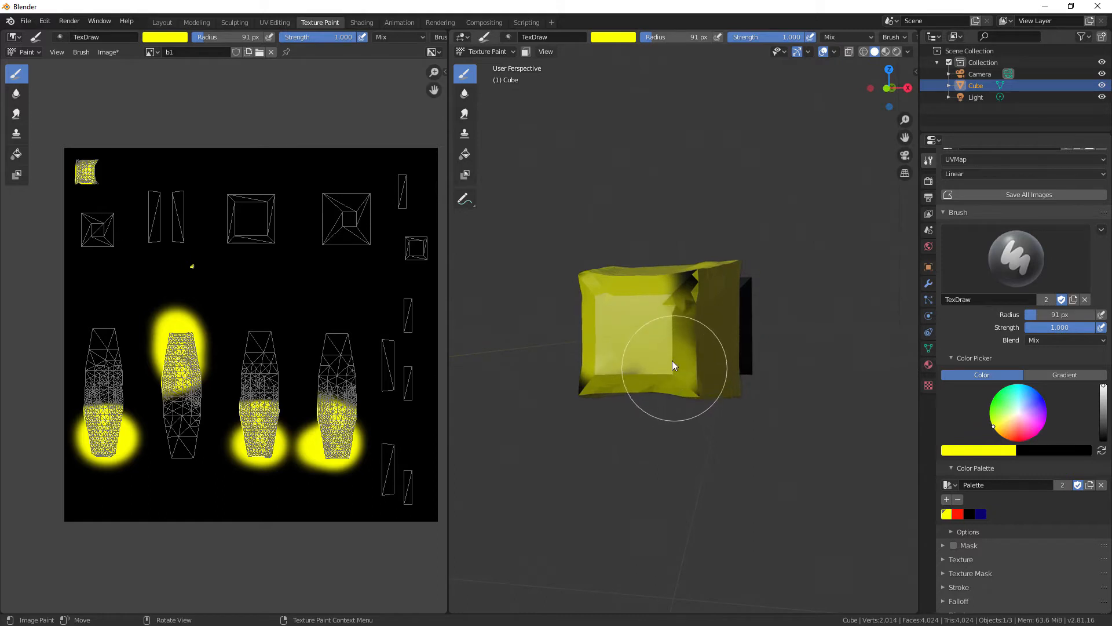
{"action": "left_click_drag", "start_coordinate": [70, 164], "coordinate": [87, 169]}
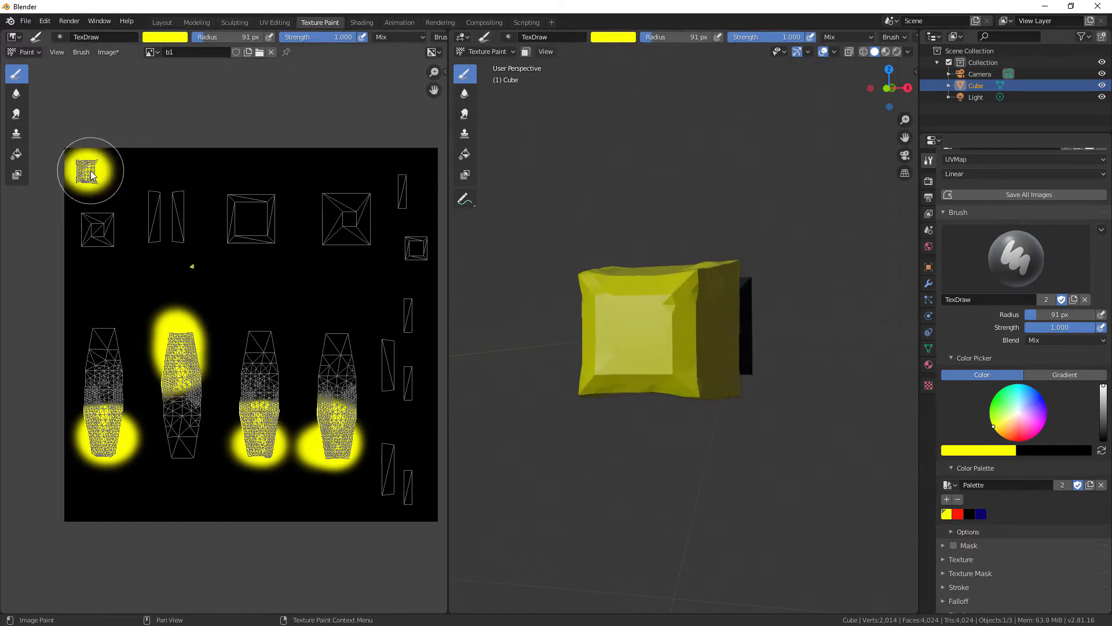
Step: Paint a red band around all four sides of the body, directly behind the yellow section
{"action": "middle_click_drag", "start_coordinate": [630, 396], "coordinate": [510, 450]}
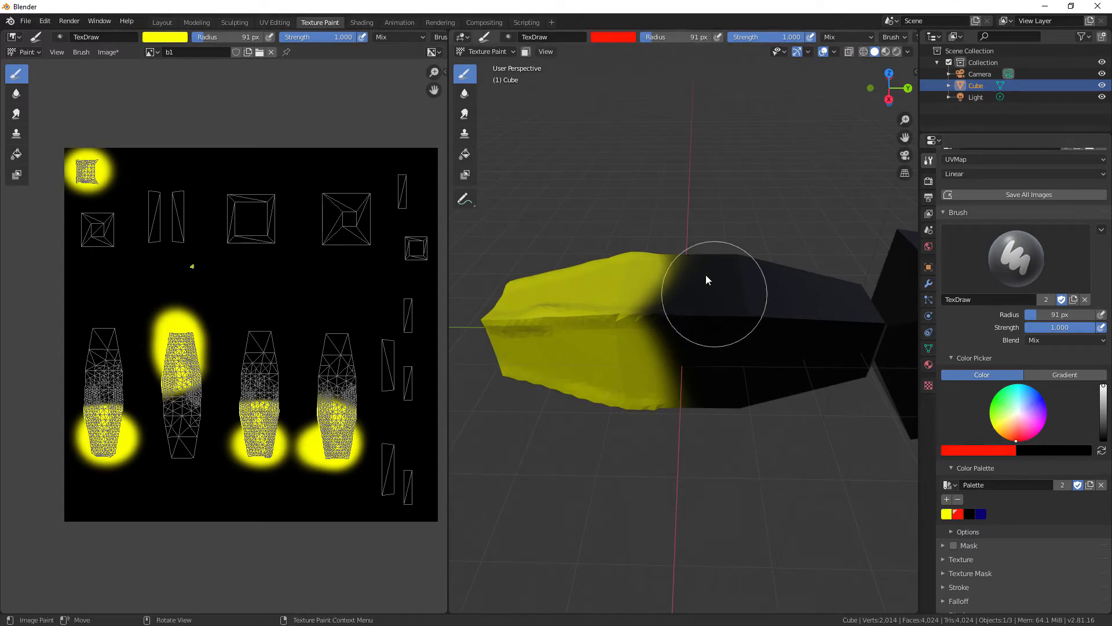
{"action": "left_click_drag", "start_coordinate": [703, 255], "coordinate": [704, 403]}
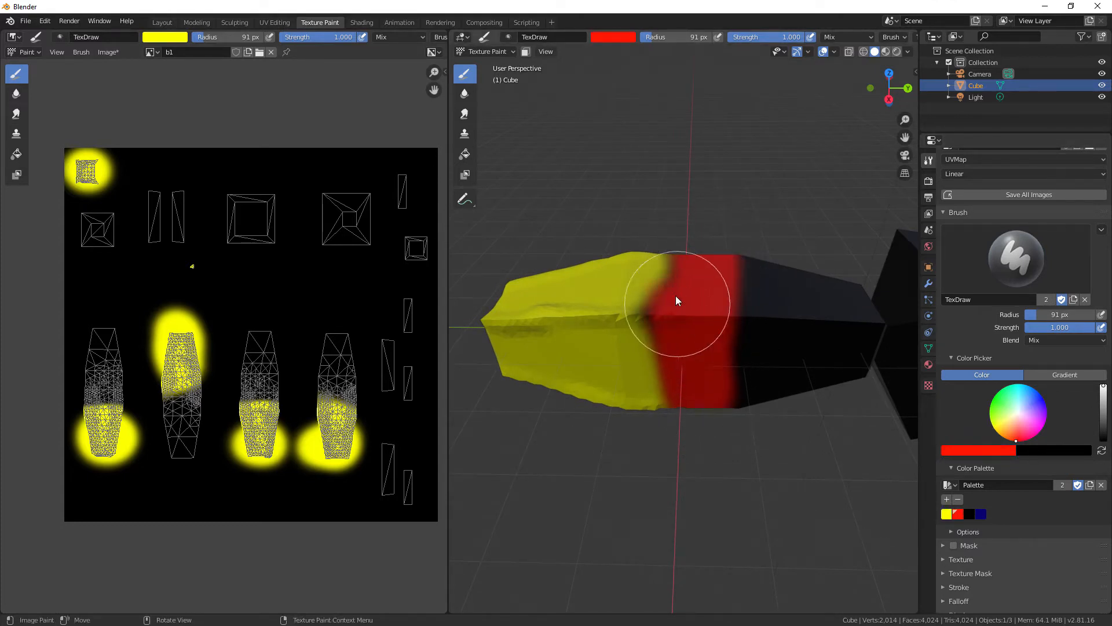
{"action": "mouse_move", "coordinate": [695, 298]}
{"action": "middle_mouse_down"}
{"action": "mouse_move", "coordinate": [722, 258]}
{"action": "mouse_move", "coordinate": [711, 249]}
{"action": "middle_mouse_up"}
{"action": "mouse_move", "coordinate": [712, 248]}
{"action": "left_mouse_down"}
{"action": "mouse_move", "coordinate": [699, 330]}
{"action": "mouse_move", "coordinate": [677, 317]}
{"action": "mouse_move", "coordinate": [737, 392]}
{"action": "left_mouse_up"}
{"action": "middle_click_drag", "start_coordinate": [737, 392], "coordinate": [755, 287]}
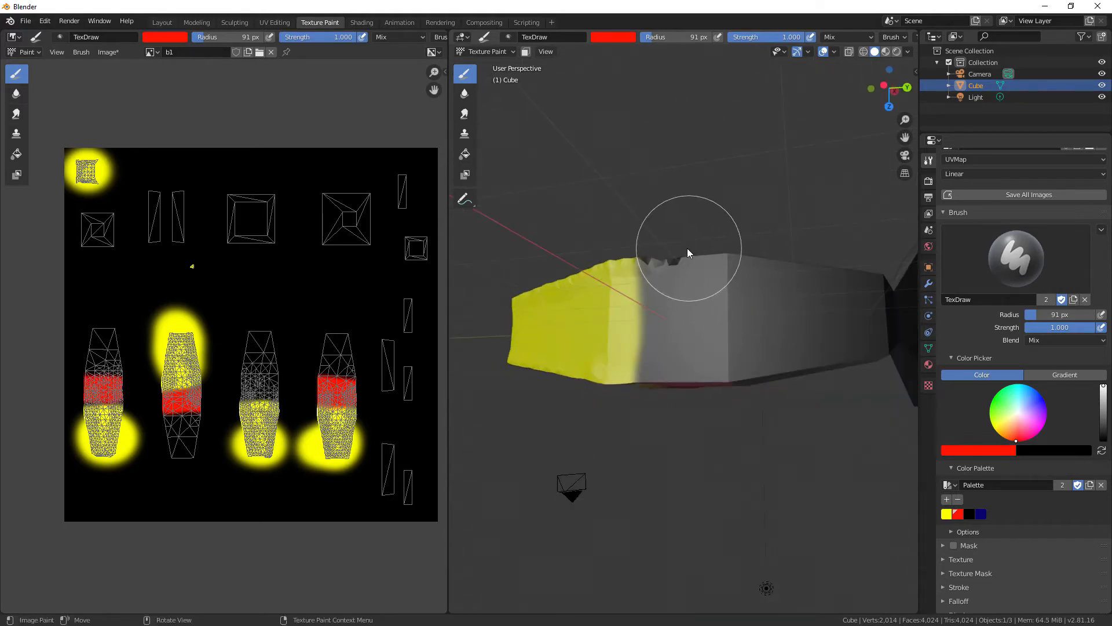
{"action": "mouse_move", "coordinate": [686, 248]}
{"action": "left_mouse_down"}
{"action": "mouse_move", "coordinate": [684, 380]}
{"action": "mouse_move", "coordinate": [672, 260]}
{"action": "left_mouse_up"}
{"action": "middle_click_drag", "start_coordinate": [672, 260], "coordinate": [720, 394]}
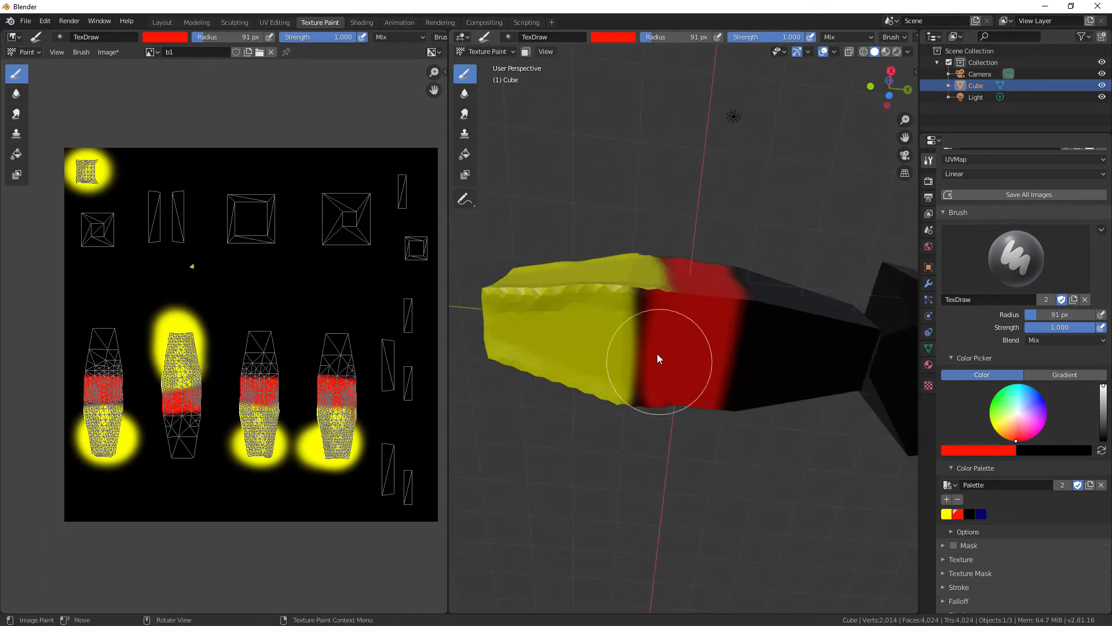
{"action": "middle_click_drag", "start_coordinate": [760, 282], "coordinate": [757, 358]}
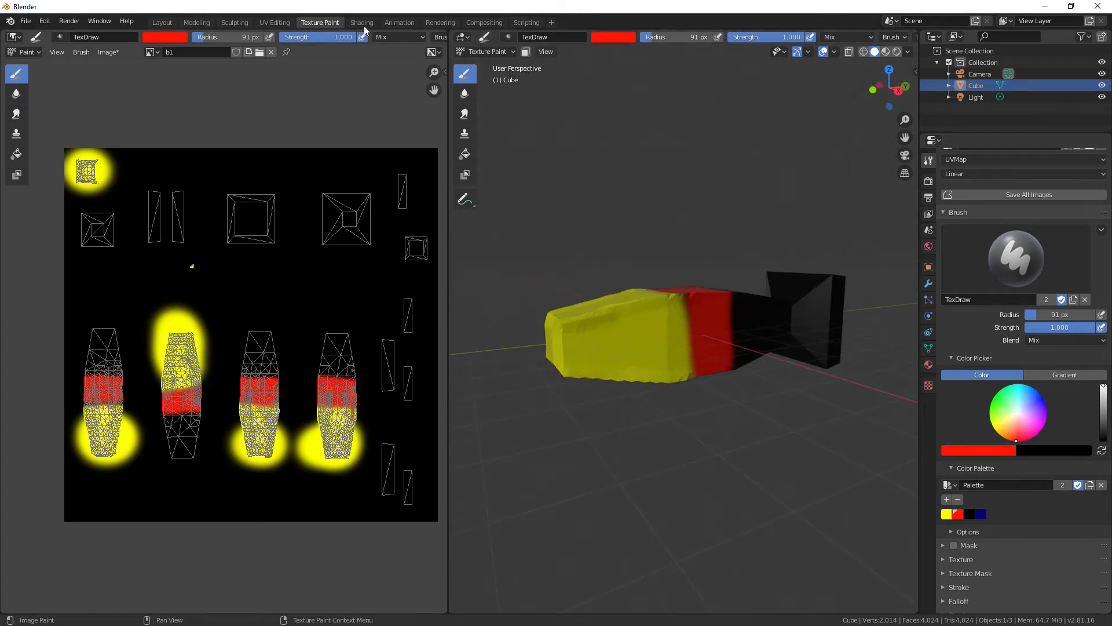
Step: Save the painted b1 image as a PNG file in the Documents folder
{"action": "left_click", "coordinate": [101, 55]}
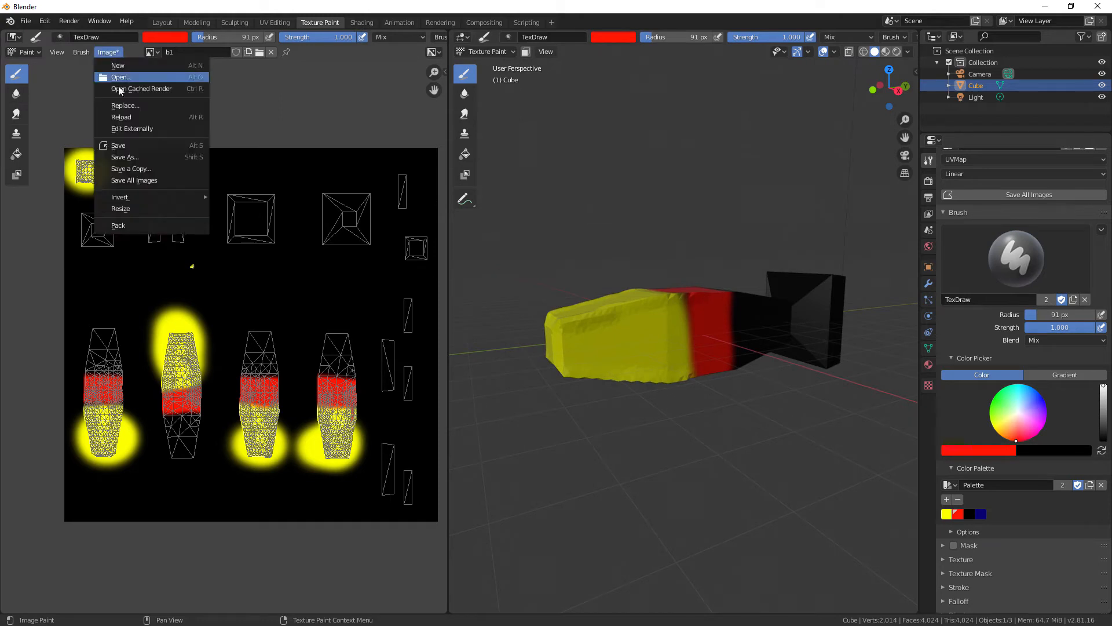
{"action": "left_click", "coordinate": [135, 162]}
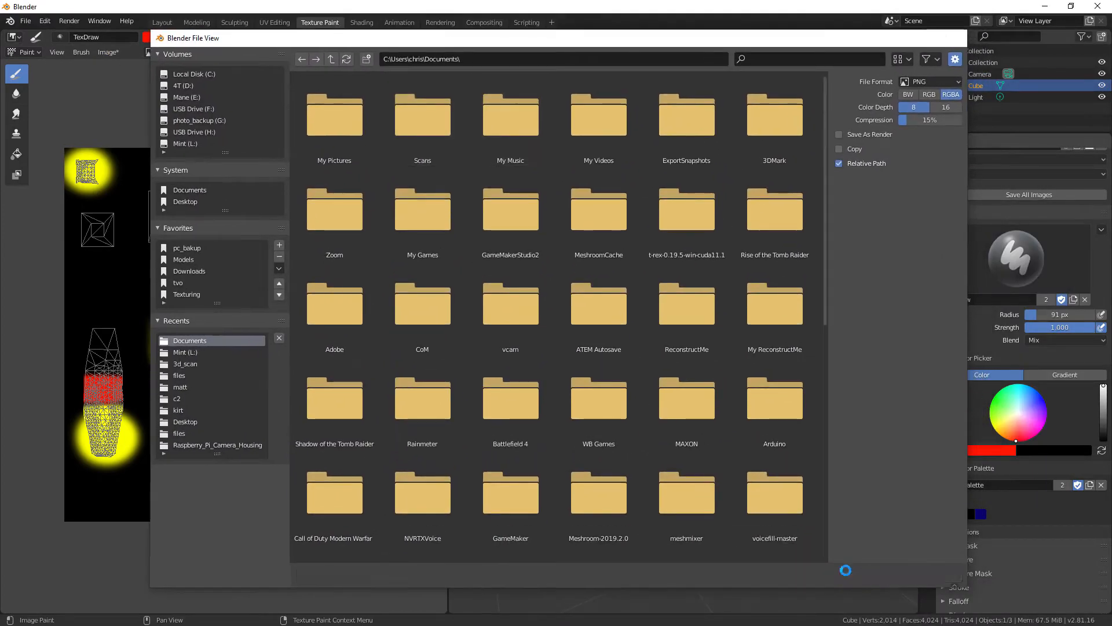
{"action": "left_click", "coordinate": [847, 577]}
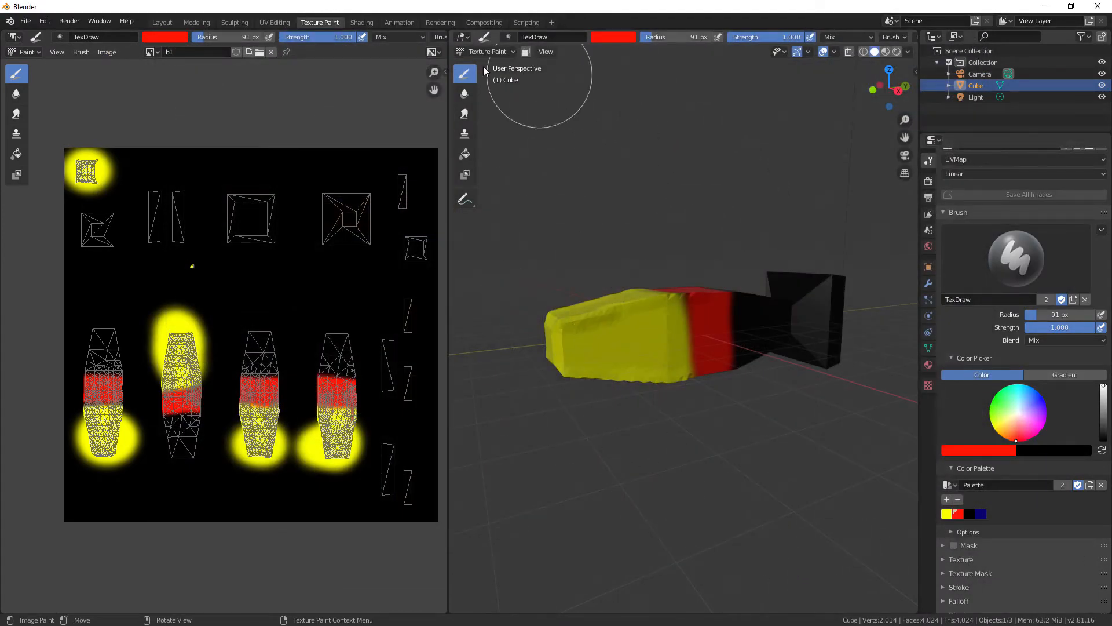
Step: Switch to the Shading workspace and examine the body's material node setup
{"action": "left_click", "coordinate": [361, 22]}
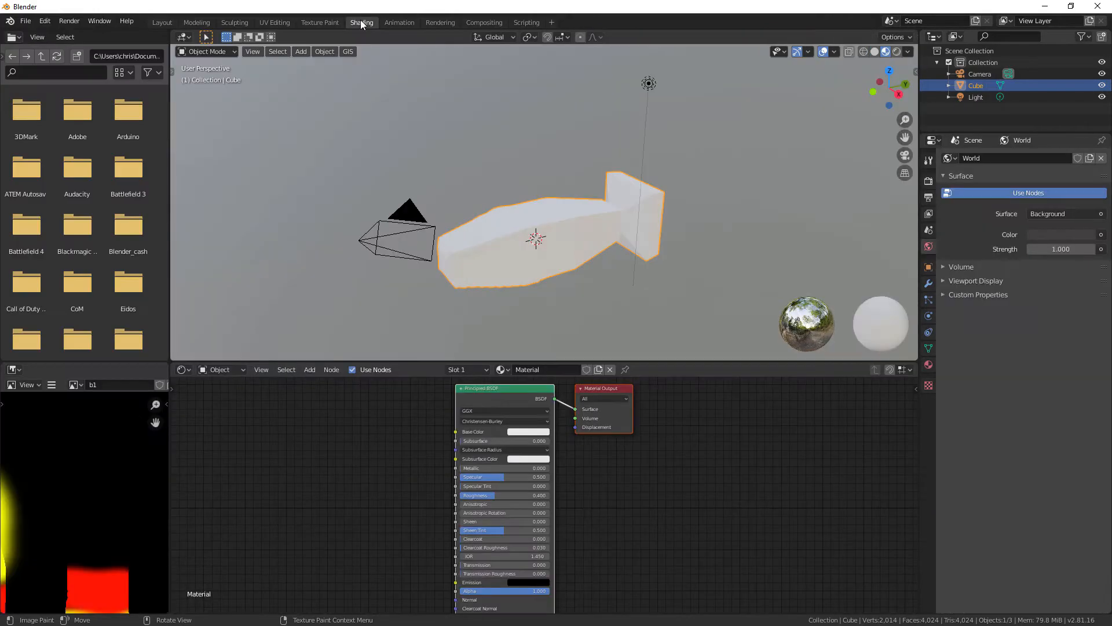
{"action": "scroll", "coordinate": [434, 203], "scroll_direction": "up", "scroll_amount": 1}
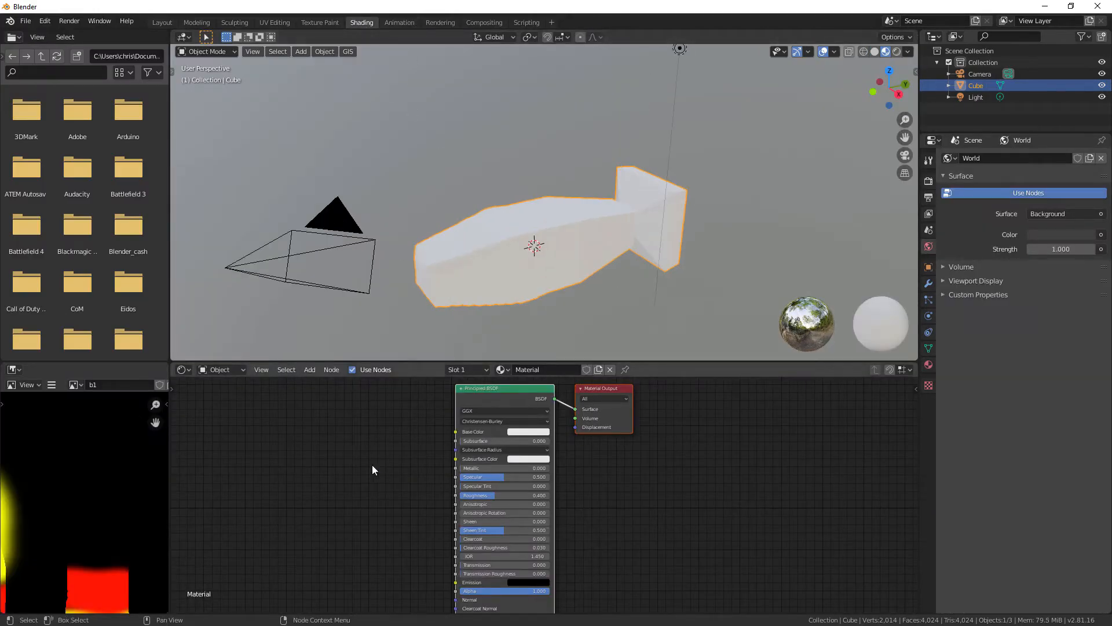
{"action": "scroll", "coordinate": [373, 469], "scroll_direction": "down", "scroll_amount": 5}
{"action": "scroll", "coordinate": [383, 489], "scroll_direction": "up", "scroll_amount": 3}
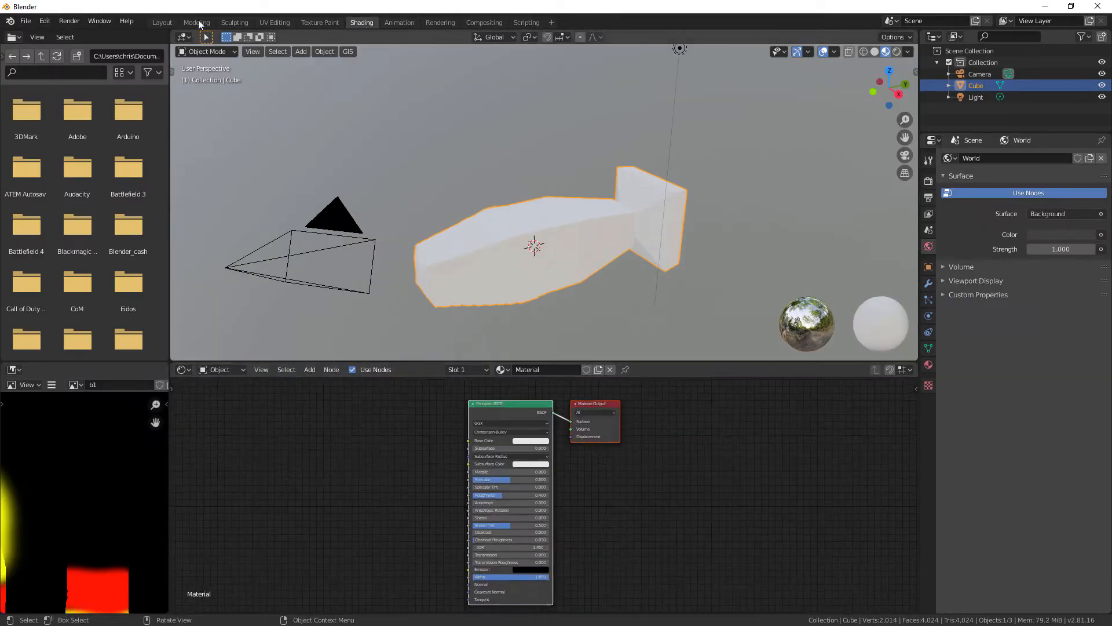
Step: Return to the Layout workspace and display the body in Material Preview shading
{"action": "left_click", "coordinate": [162, 22]}
{"action": "middle_click_drag", "start_coordinate": [298, 184], "coordinate": [261, 366]}
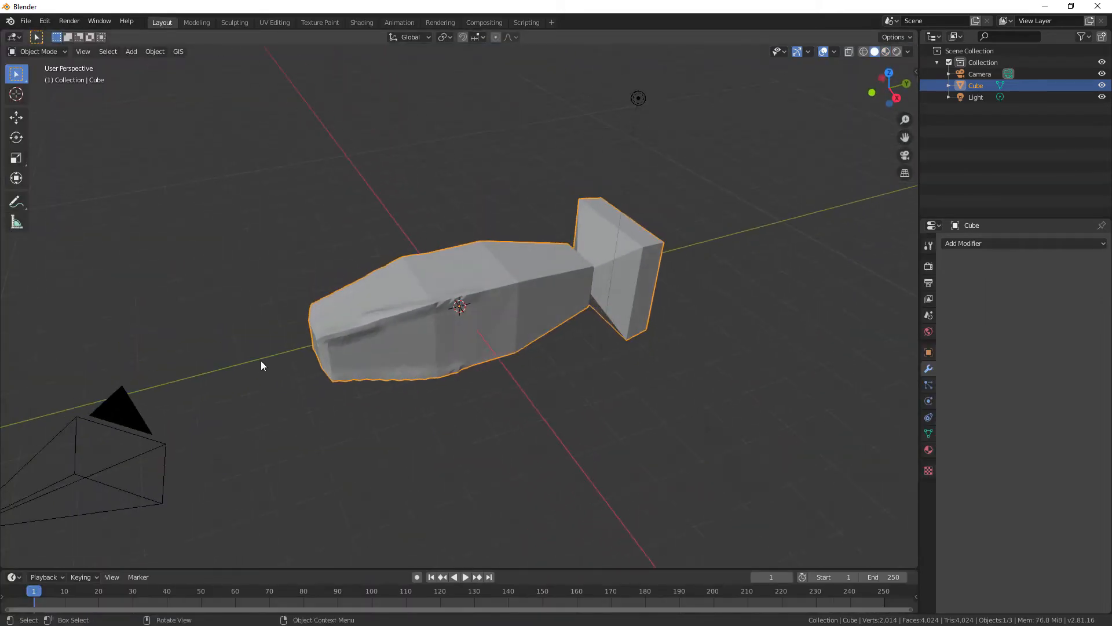
{"action": "left_click", "coordinate": [886, 52]}
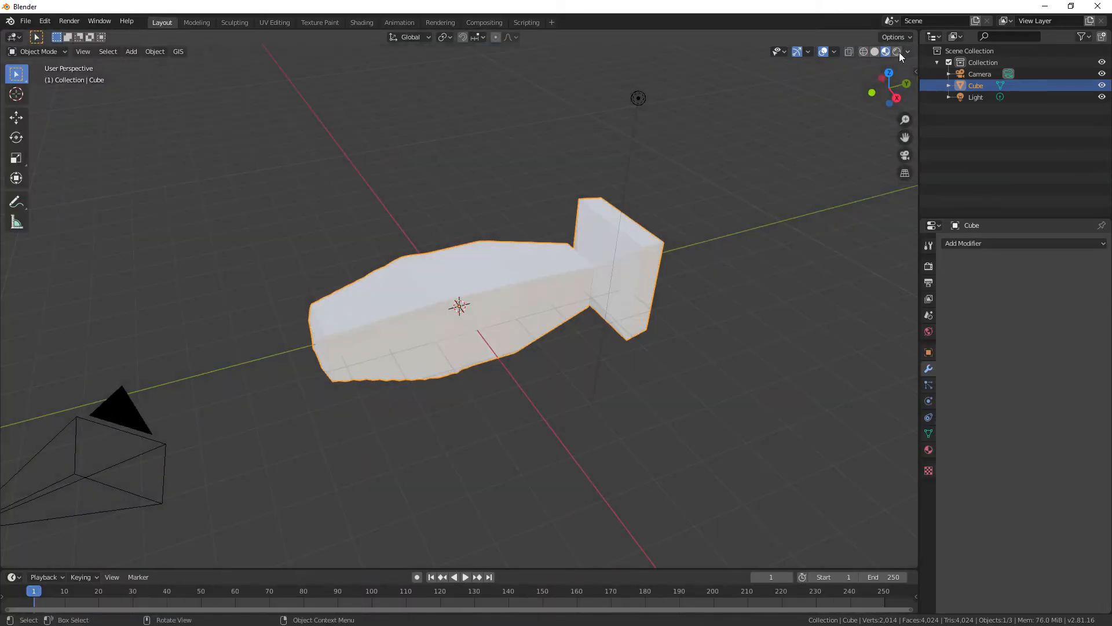
{"action": "middle_click_drag", "start_coordinate": [638, 411], "coordinate": [824, 399]}
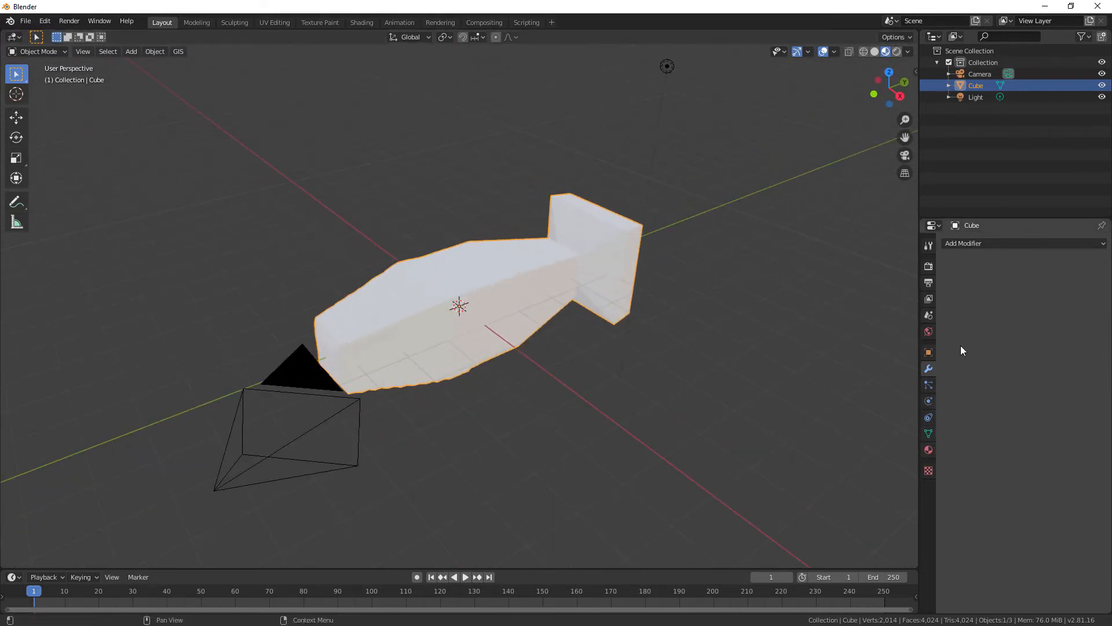
Step: Connect an Image Texture to the Base Color of the body's material
{"action": "left_click", "coordinate": [929, 451]}
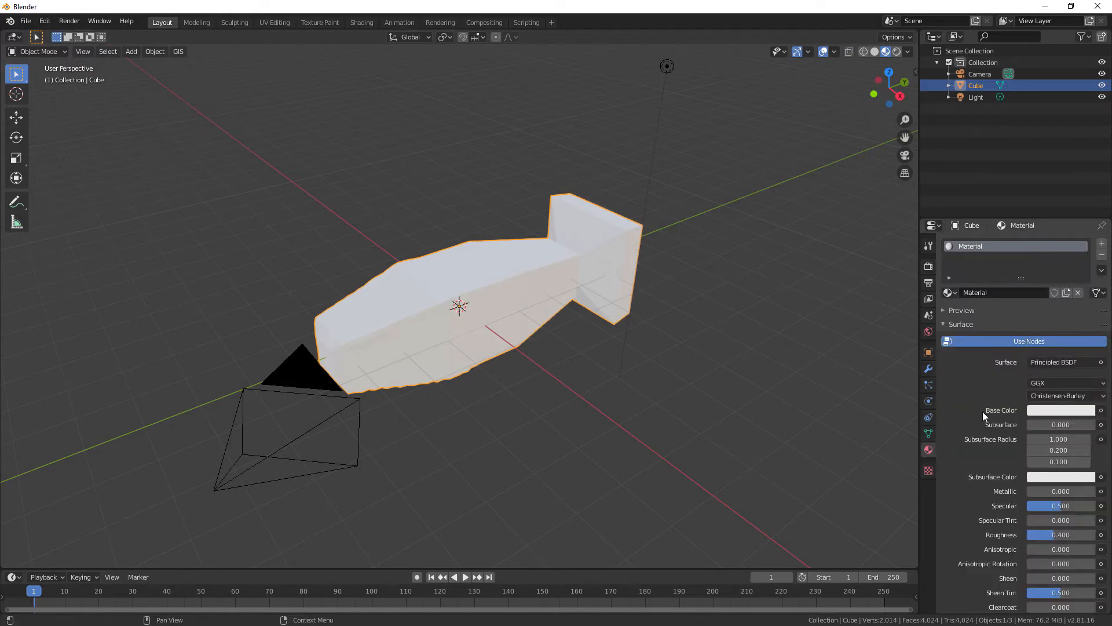
{"action": "left_click", "coordinate": [1101, 410]}
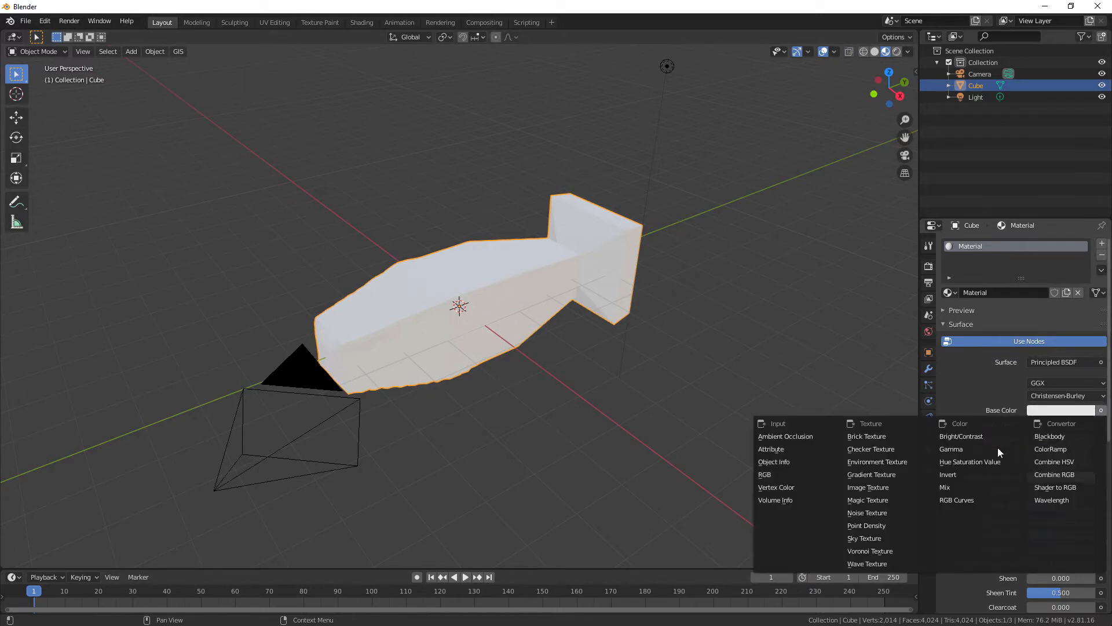
{"action": "left_click", "coordinate": [870, 487]}
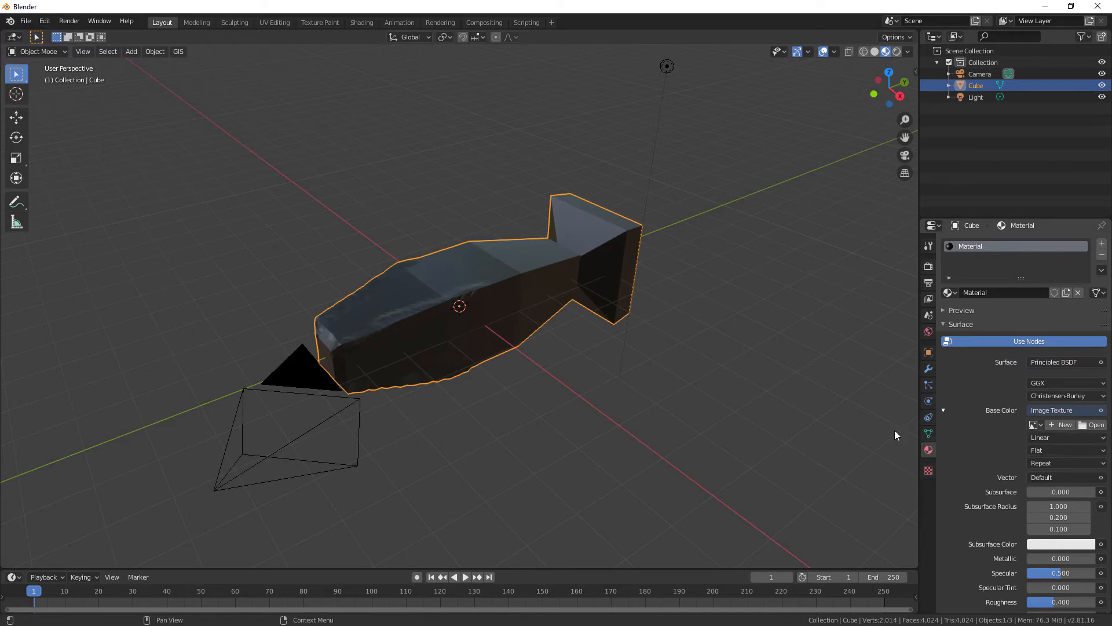
{"action": "middle_click_drag", "start_coordinate": [895, 434], "coordinate": [636, 398]}
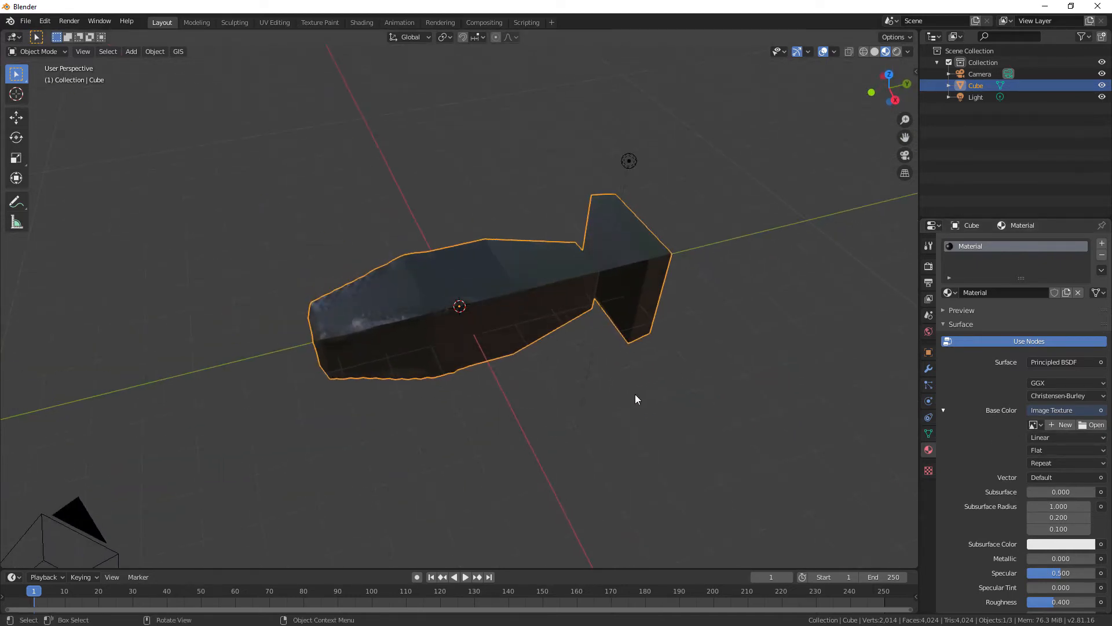
Step: Load b1.png from the Documents folder as the material's base colour texture
{"action": "left_click", "coordinate": [1092, 425]}
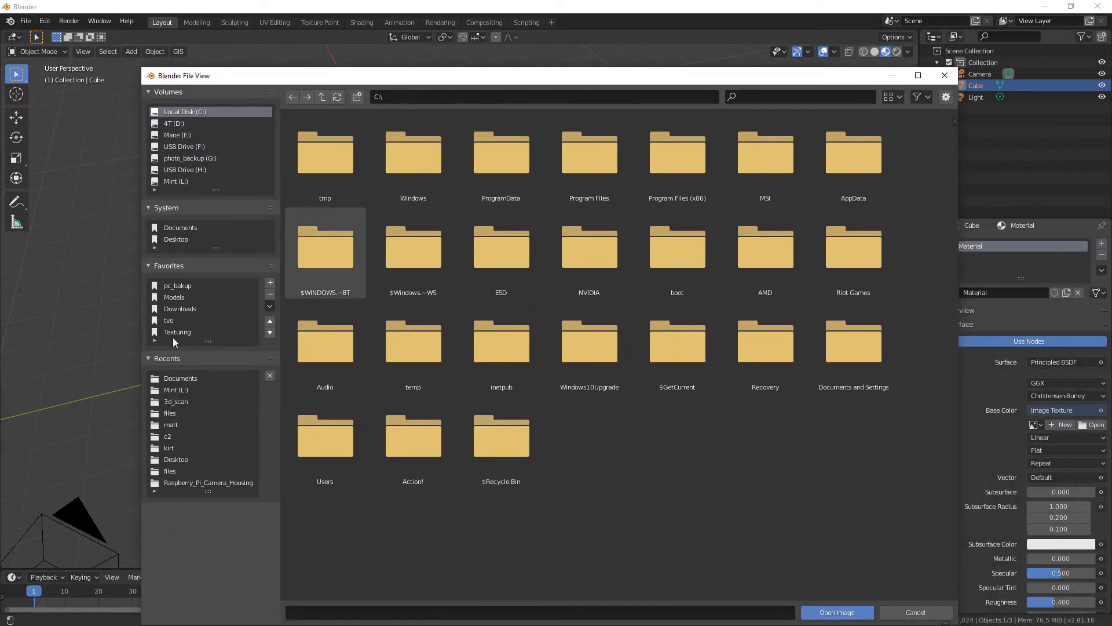
{"action": "left_click", "coordinate": [178, 379]}
{"action": "scroll", "coordinate": [654, 413], "scroll_direction": "down", "scroll_amount": 8}
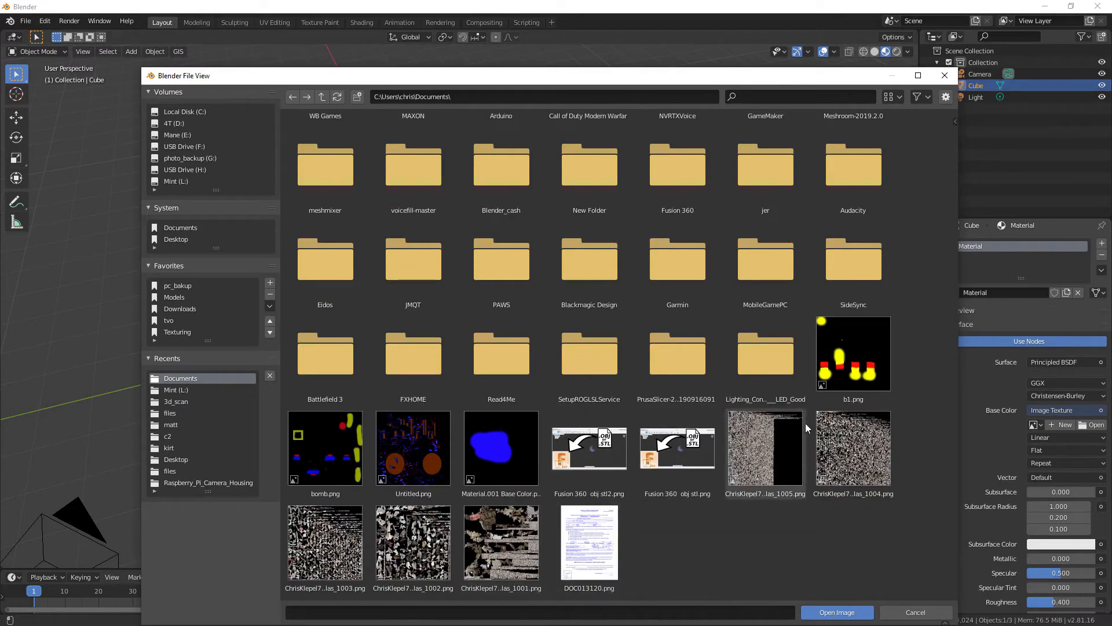
{"action": "left_click", "coordinate": [853, 357]}
{"action": "left_click", "coordinate": [823, 613]}
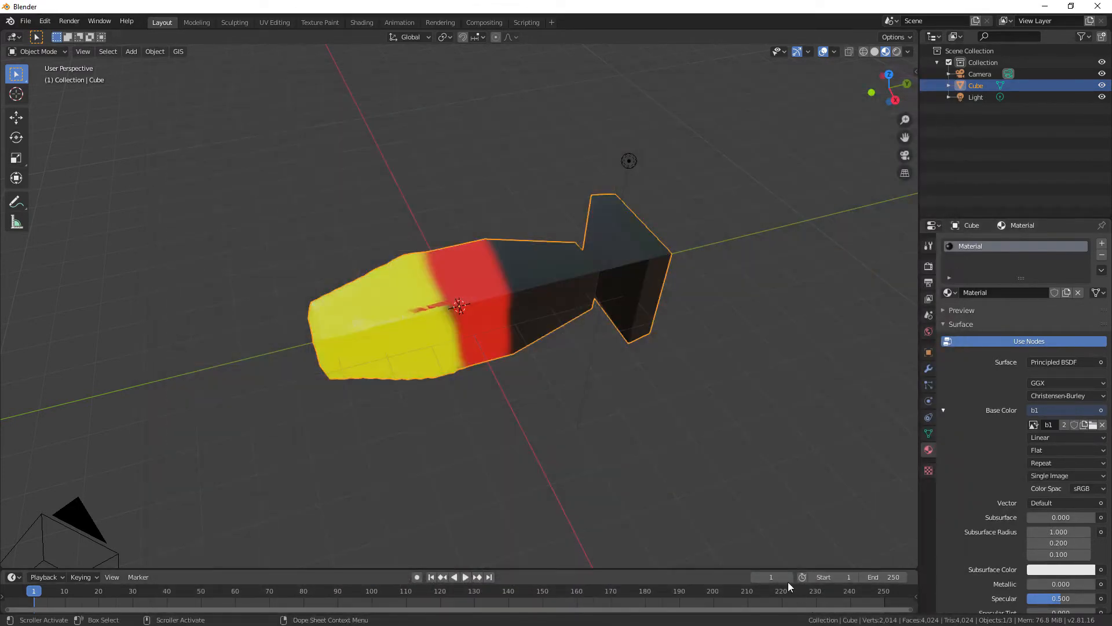
{"action": "middle_click_drag", "start_coordinate": [583, 335], "coordinate": [275, 36]}
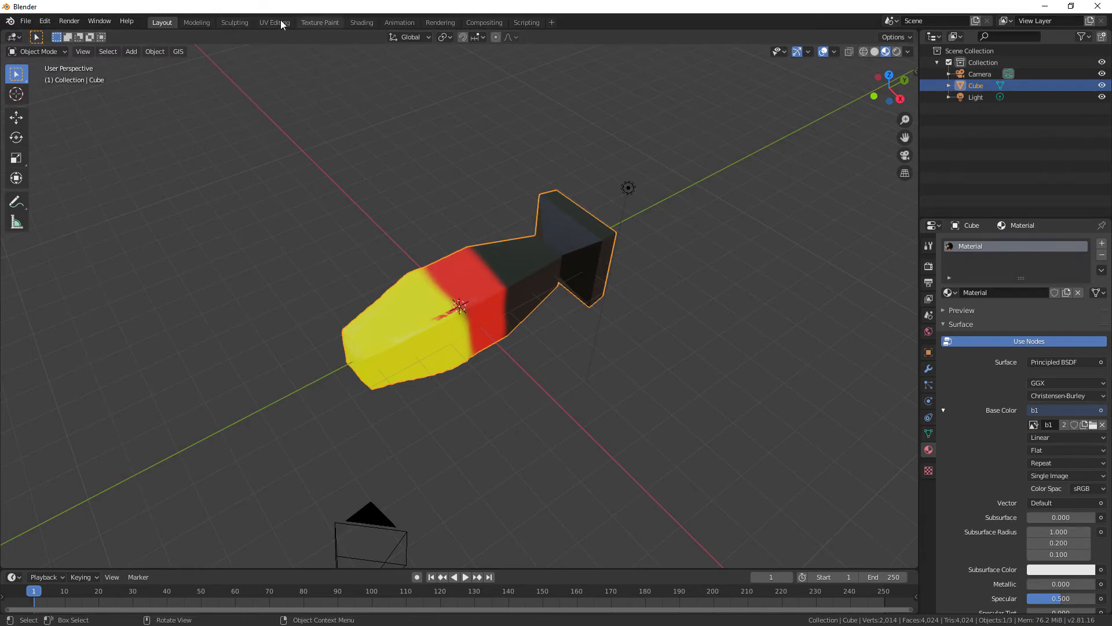
Step: Examine the painted body in the Texture Paint workspace and its material nodes in Shading, and return to the Layout workspace
{"action": "left_click", "coordinate": [312, 23]}
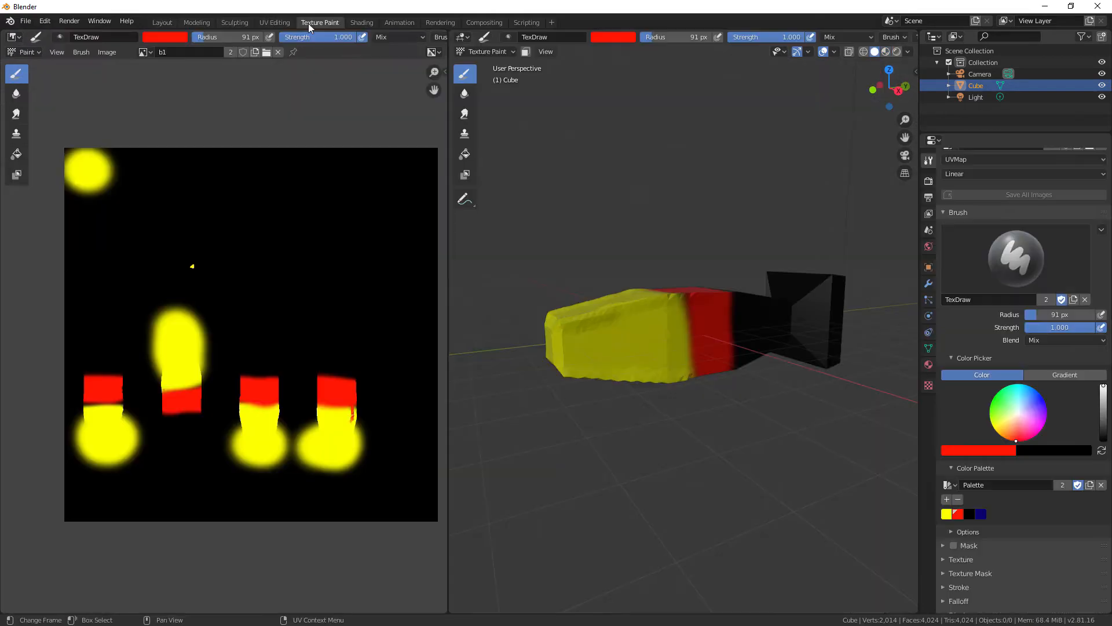
{"action": "left_click", "coordinate": [361, 23]}
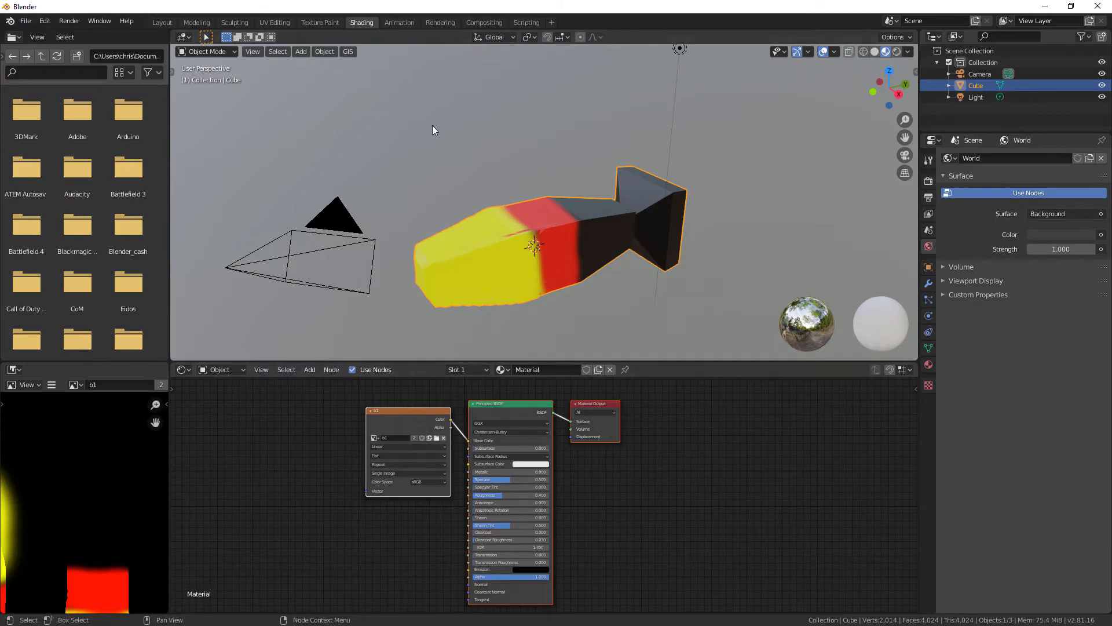
{"action": "left_click", "coordinate": [326, 22]}
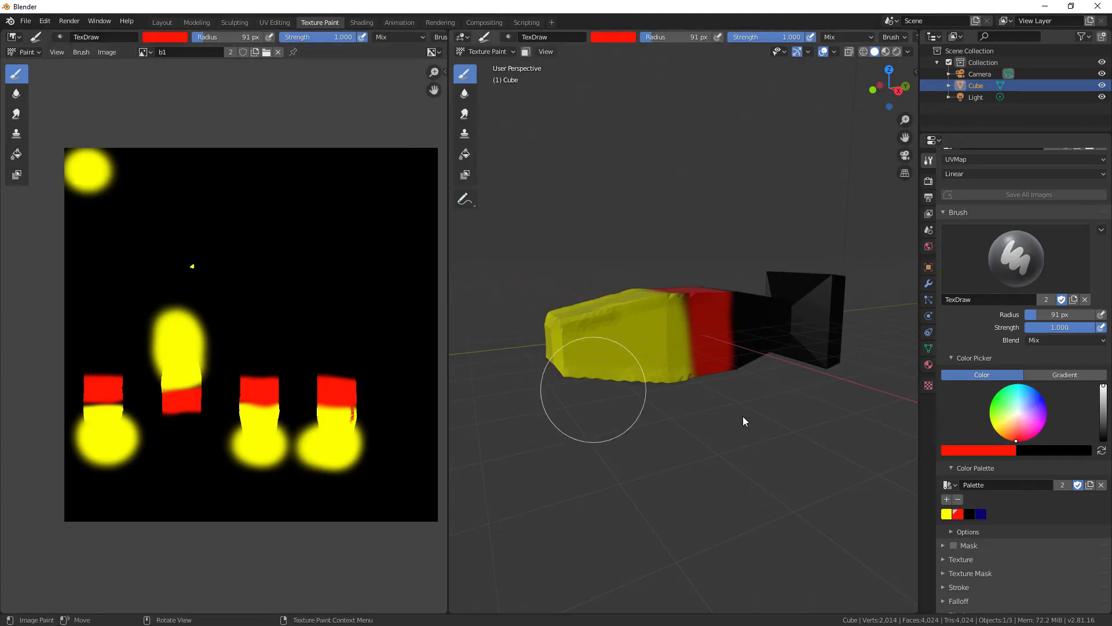
{"action": "scroll", "coordinate": [730, 351], "scroll_direction": "up", "scroll_amount": 1}
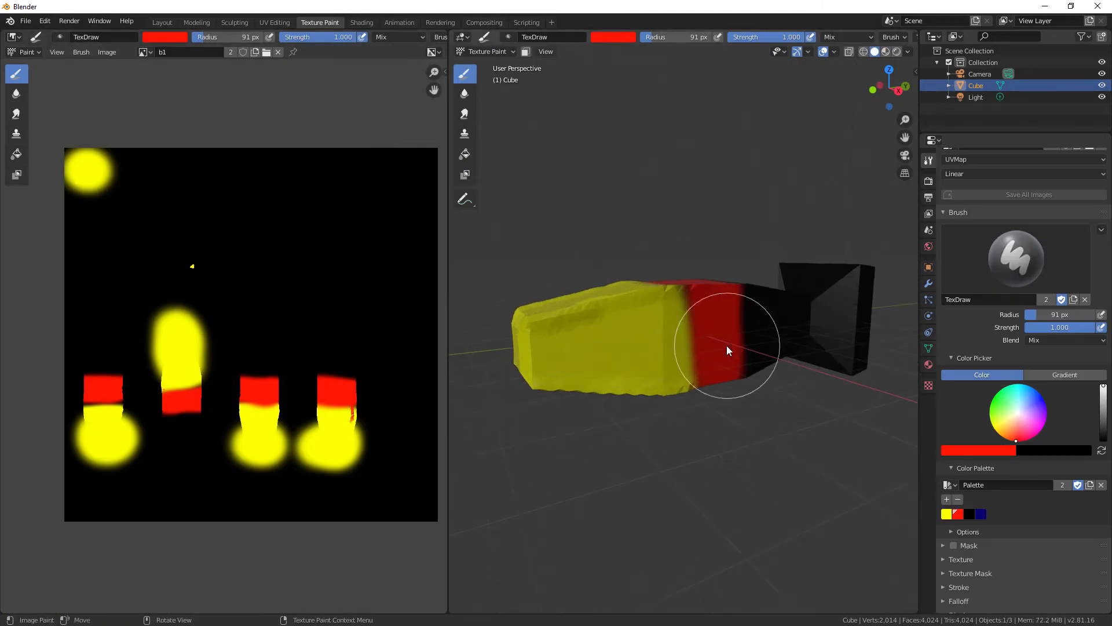
{"action": "left_click", "coordinate": [167, 25]}
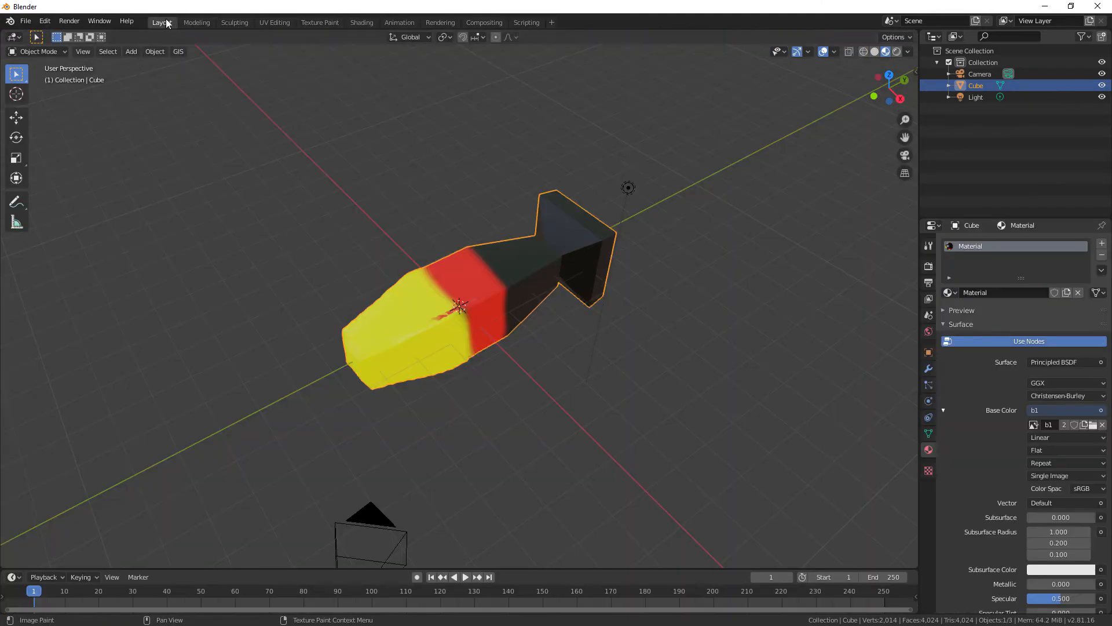
Step: Switch the Outliner to the Blender File display mode and examine the file's images and other data categories
{"action": "left_click", "coordinate": [958, 37]}
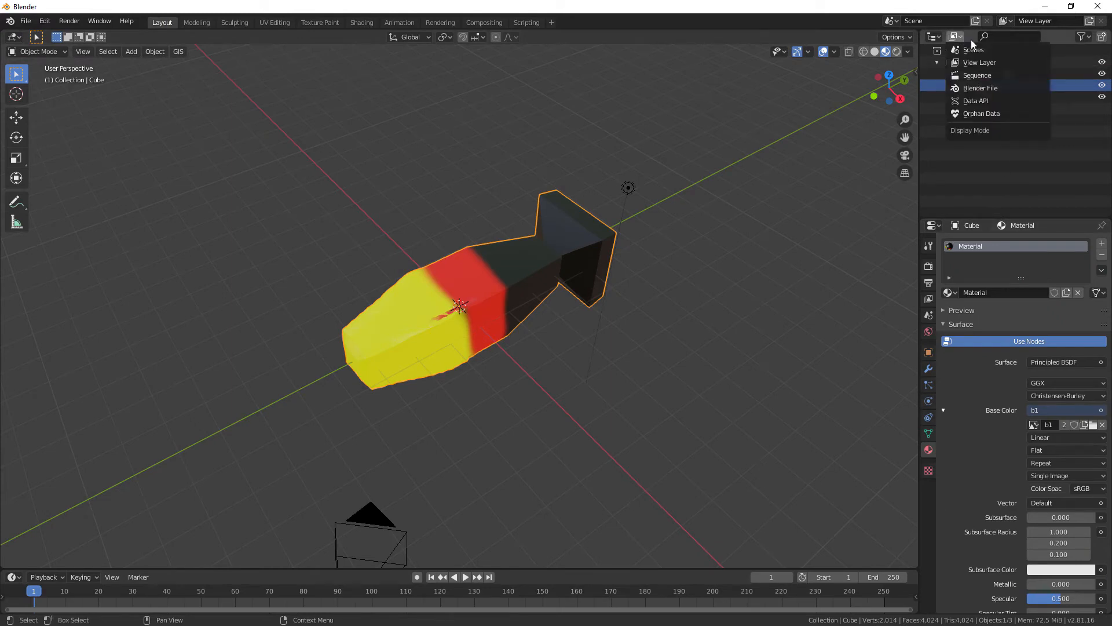
{"action": "left_click", "coordinate": [966, 37]}
{"action": "left_click", "coordinate": [959, 36]}
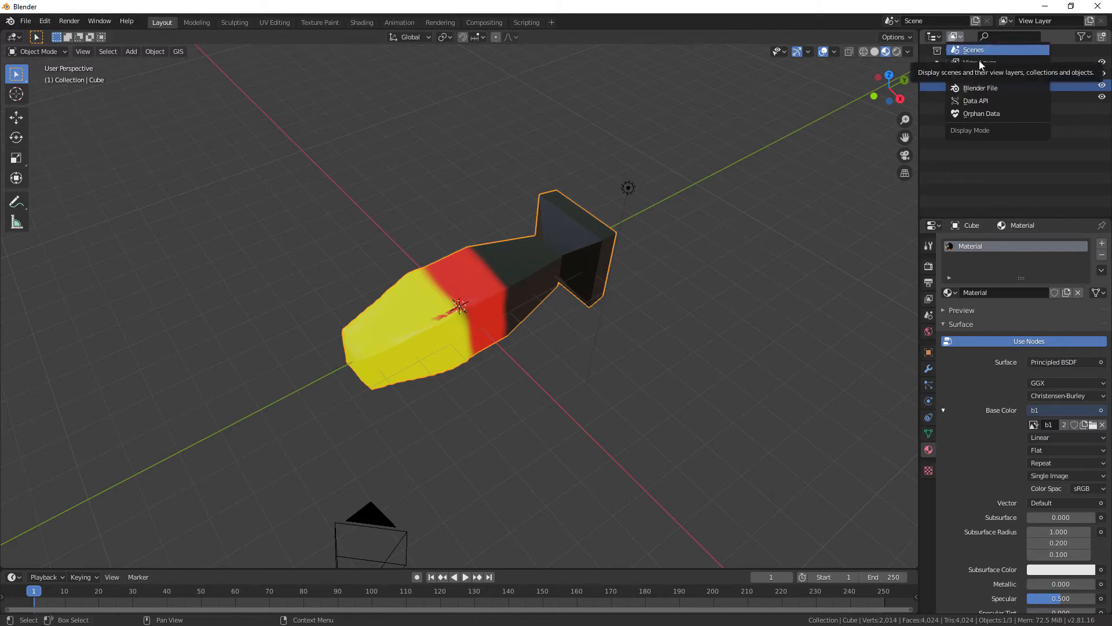
{"action": "left_click", "coordinate": [997, 89]}
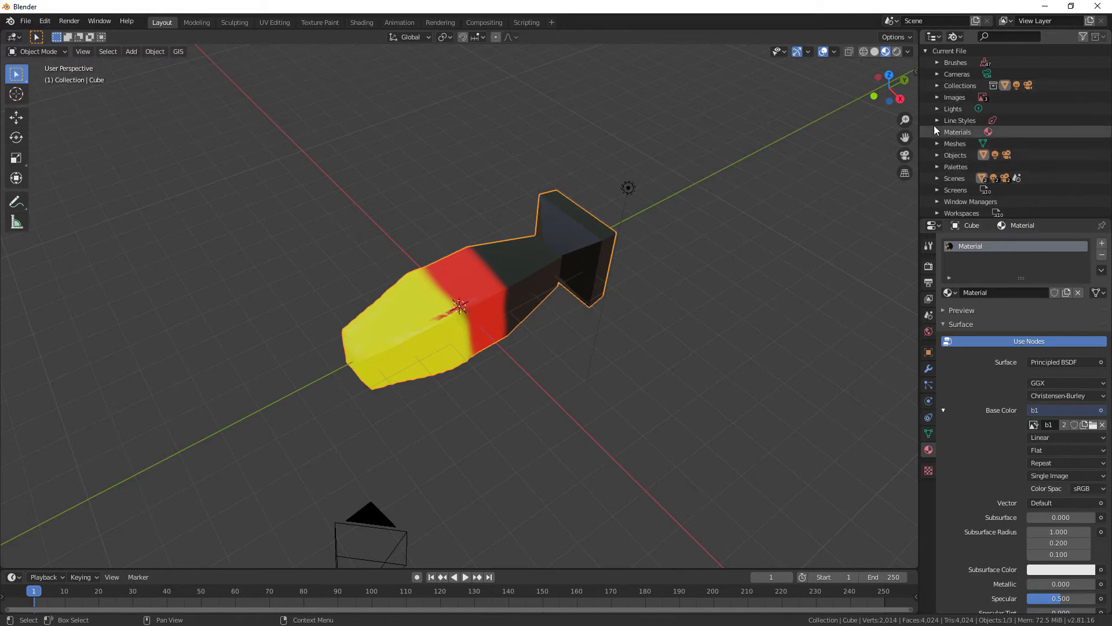
{"action": "left_click", "coordinate": [935, 99]}
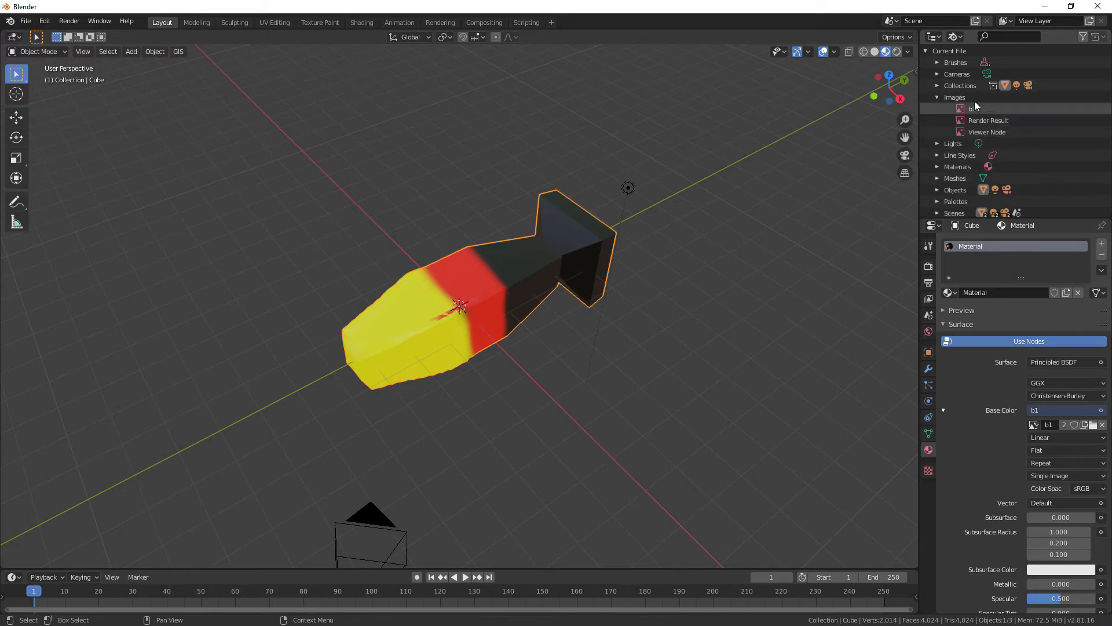
{"action": "left_click", "coordinate": [979, 121]}
{"action": "left_click", "coordinate": [982, 132]}
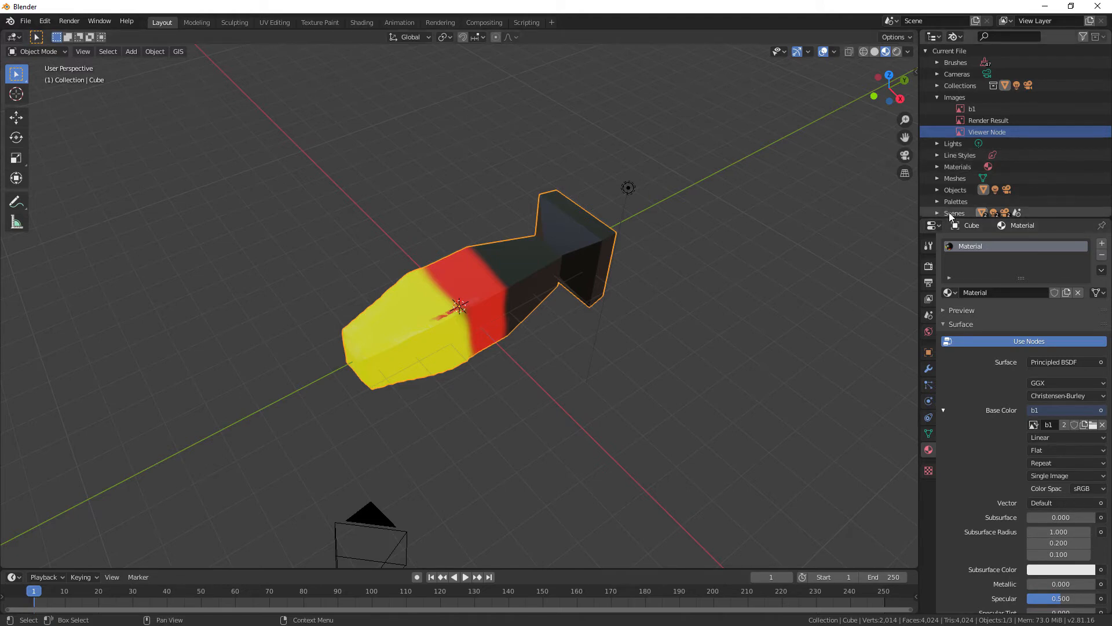
{"action": "scroll", "coordinate": [1000, 128], "scroll_direction": "down", "scroll_amount": 3}
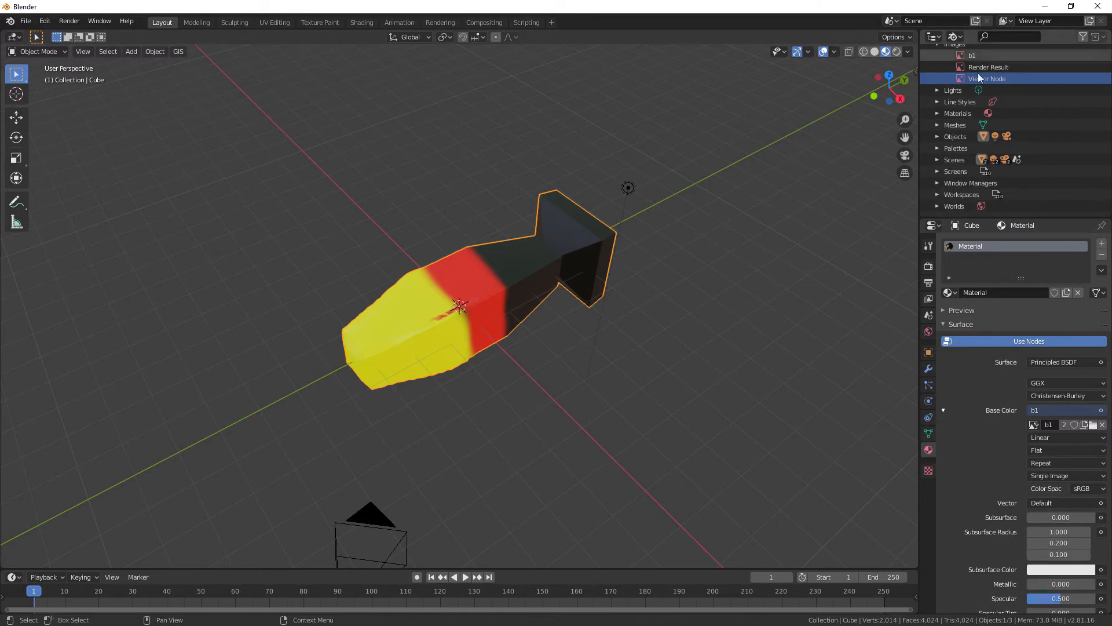
{"action": "scroll", "coordinate": [1004, 189], "scroll_direction": "up", "scroll_amount": 3}
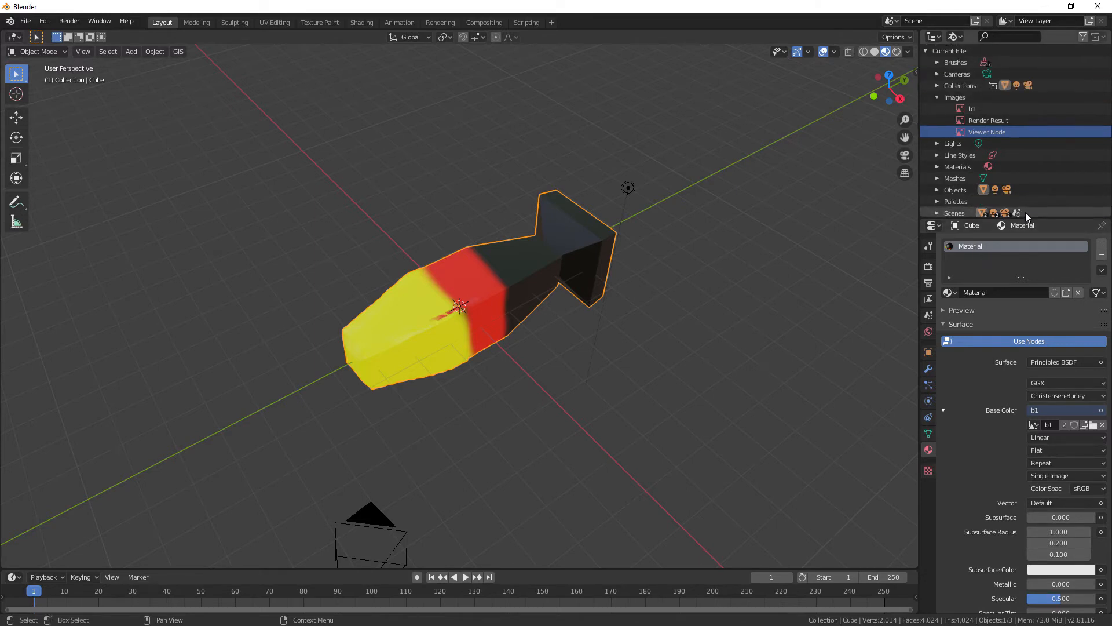
{"action": "scroll", "coordinate": [1025, 212], "scroll_direction": "down", "scroll_amount": 2}
{"action": "scroll", "coordinate": [910, 186], "scroll_direction": "up", "scroll_amount": 6}
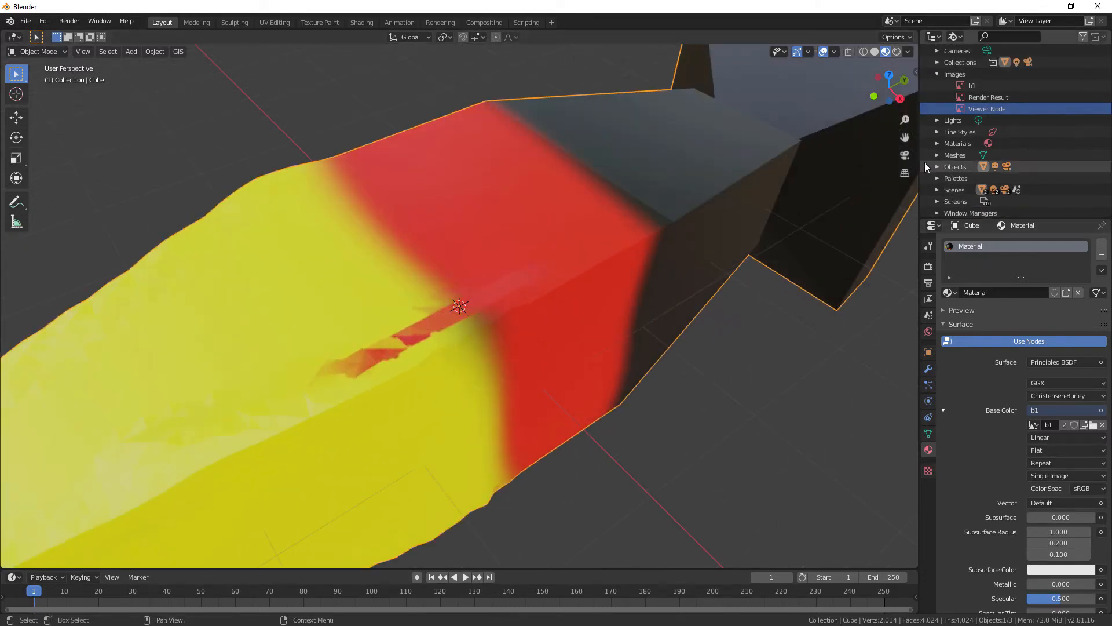
{"action": "scroll", "coordinate": [651, 189], "scroll_direction": "down", "scroll_amount": 6}
{"action": "scroll", "coordinate": [1014, 128], "scroll_direction": "up", "scroll_amount": 4}
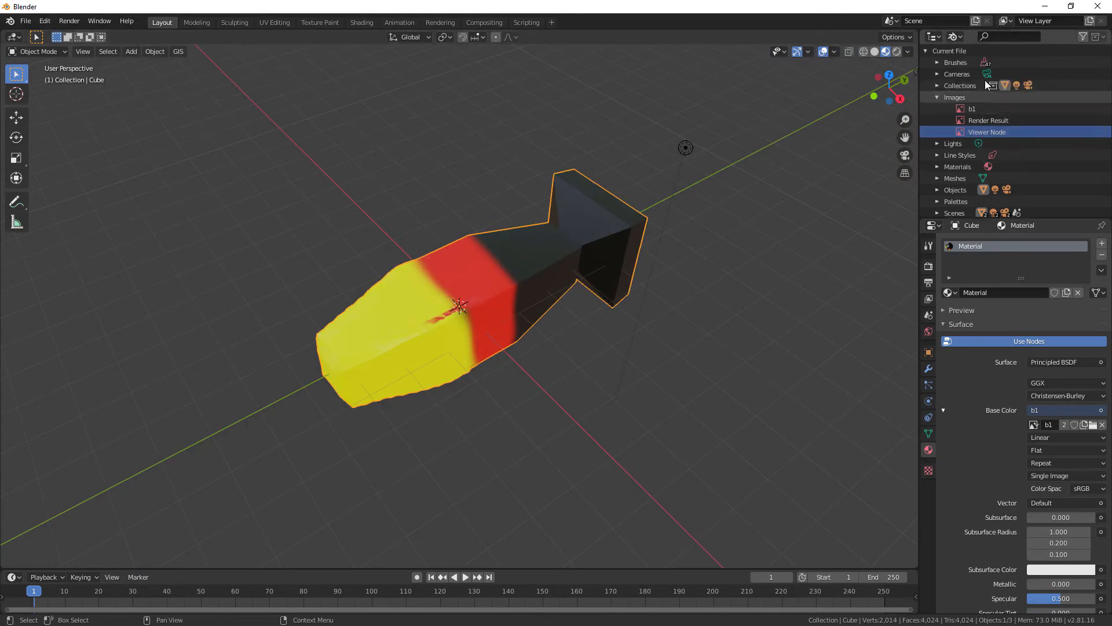
Step: Try the Outliner's Scenes display mode and restore the View Layer mode
{"action": "left_click", "coordinate": [956, 37]}
{"action": "left_click", "coordinate": [973, 53]}
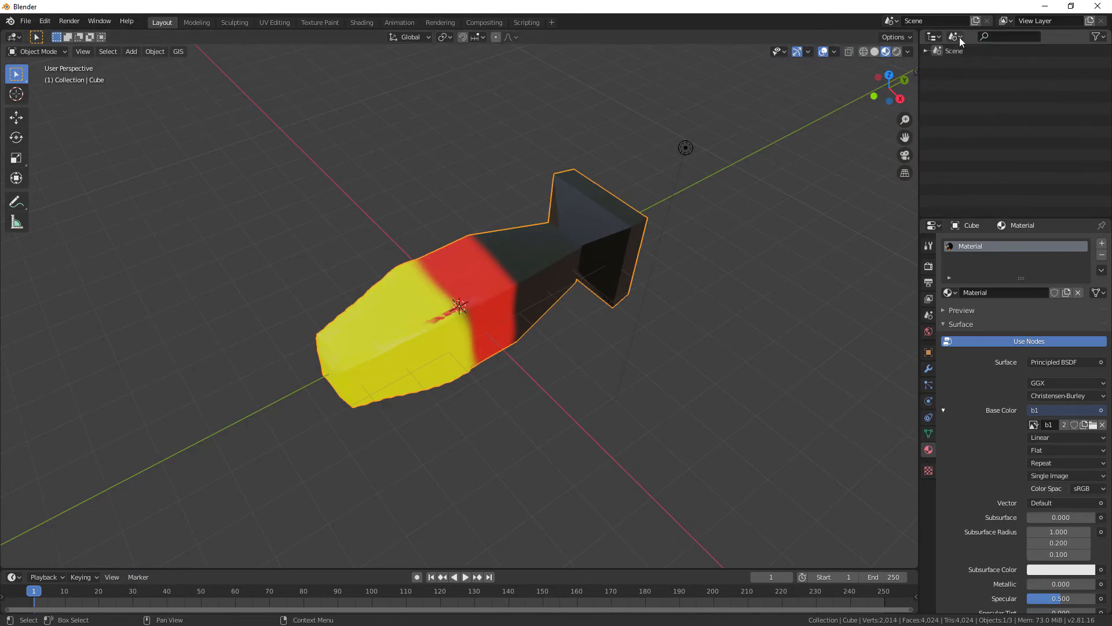
{"action": "left_click", "coordinate": [959, 37]}
{"action": "left_click", "coordinate": [992, 62]}
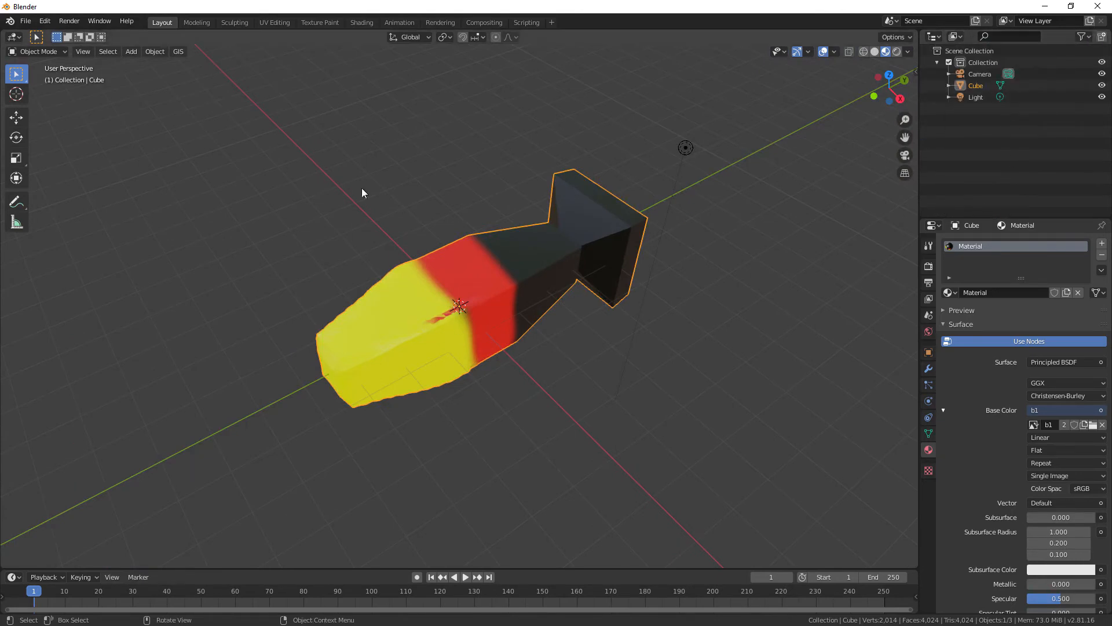
Step: Go through the UV Editing, Texture Paint and Shading workspaces to Animation, and fit the full 250-frame range in the Dope Sheet
{"action": "left_click", "coordinate": [271, 23]}
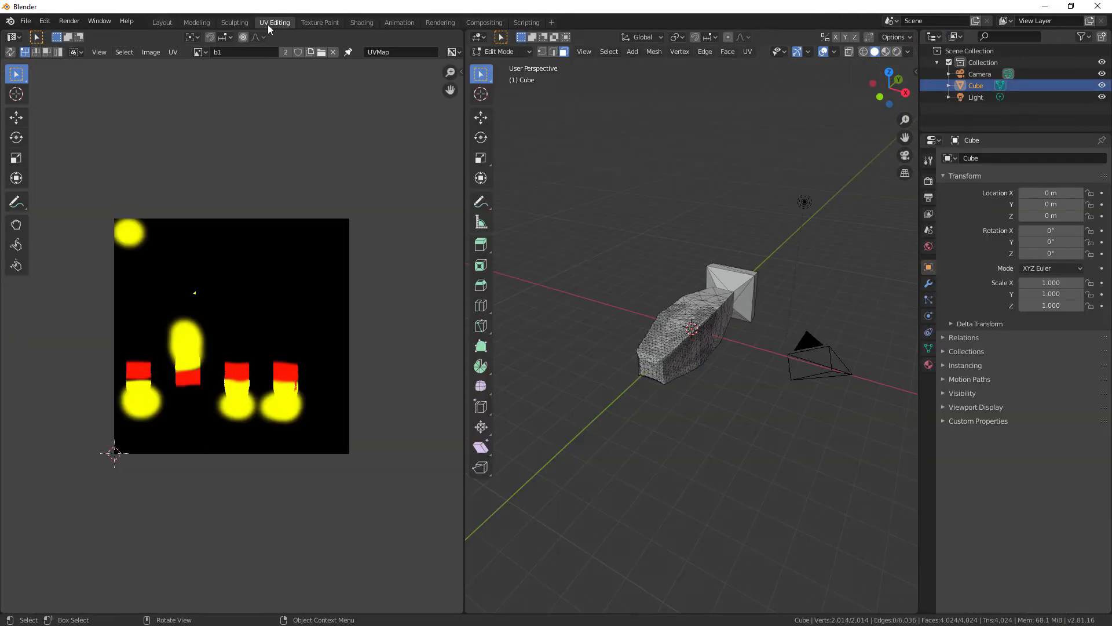
{"action": "left_click", "coordinate": [318, 22]}
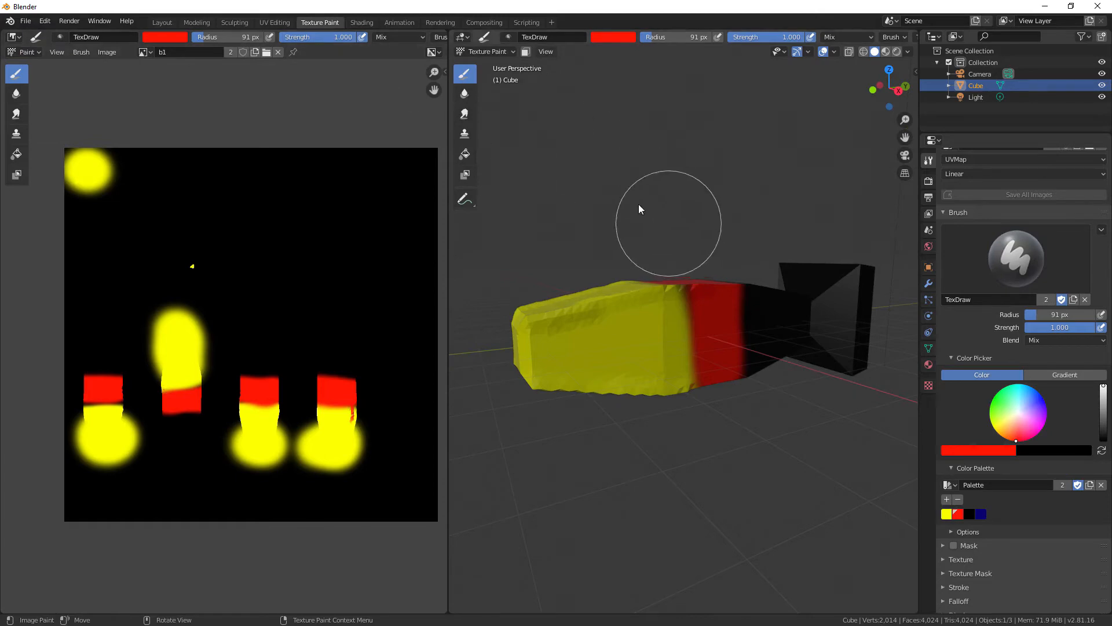
{"action": "left_click", "coordinate": [361, 23]}
{"action": "left_click", "coordinate": [399, 22]}
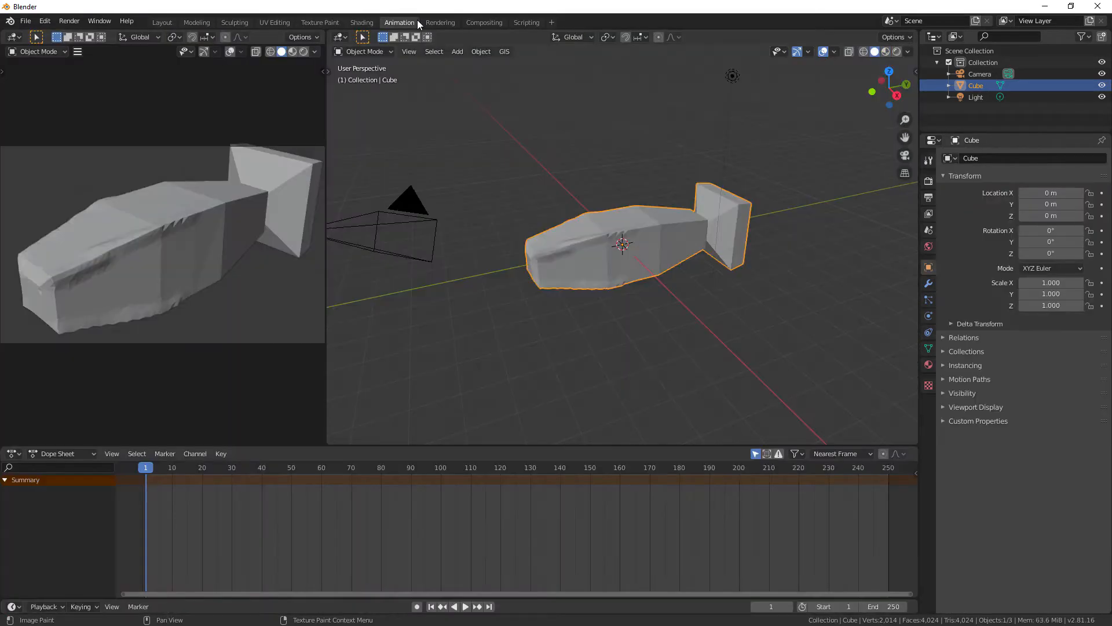
{"action": "scroll", "coordinate": [524, 510], "scroll_direction": "down", "scroll_amount": 1}
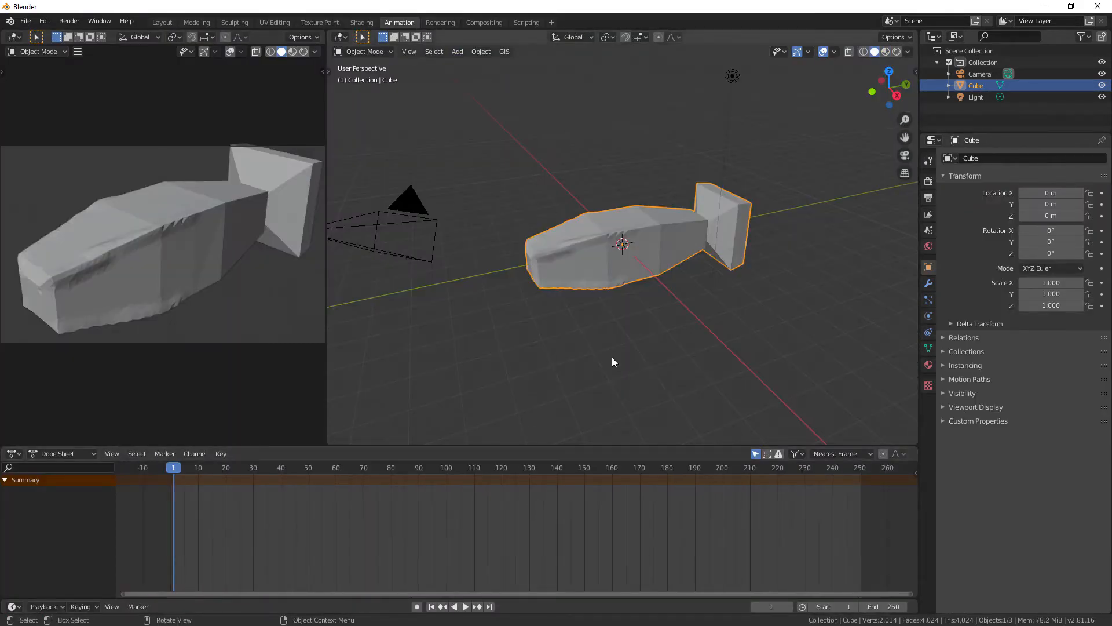
{"action": "middle_click_drag", "start_coordinate": [638, 385], "coordinate": [692, 371]}
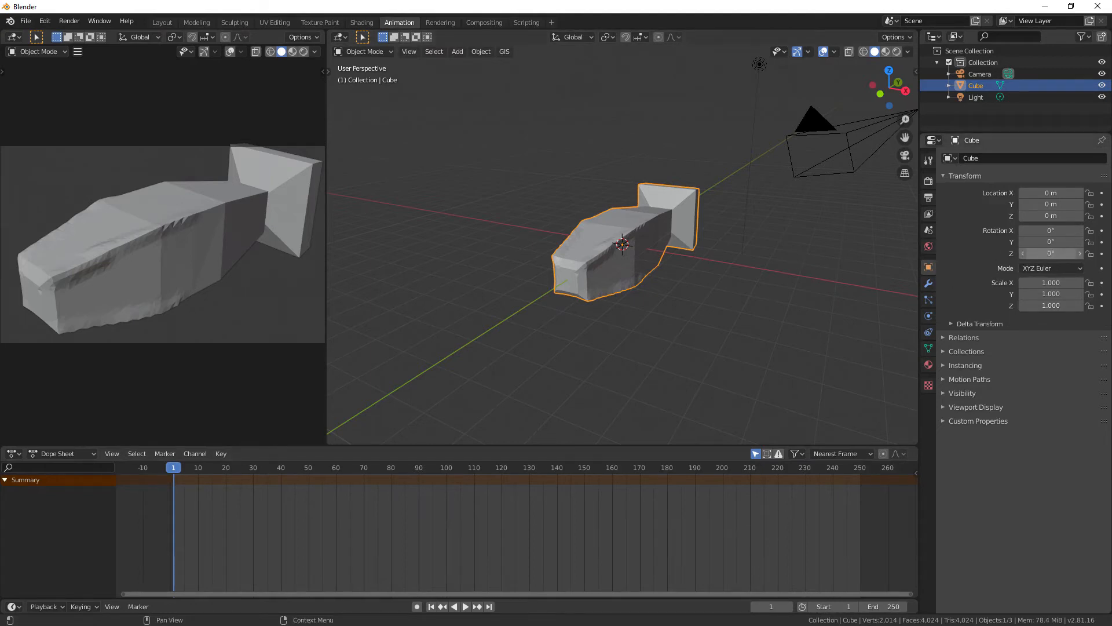
Step: Try a slight Z rotation of -0.2° on the body and reset it to 0°
{"action": "left_click_drag", "start_coordinate": [1050, 253], "coordinate": [1044, 253]}
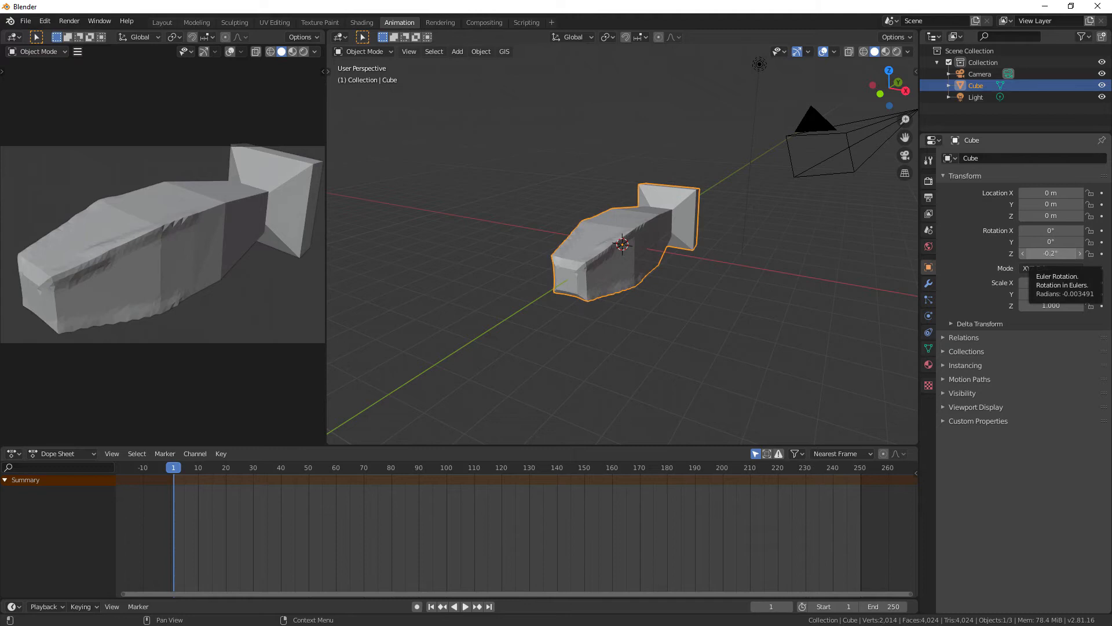
{"action": "left_click", "coordinate": [1052, 255]}
{"action": "type", "text": "0"}
{"action": "key", "text": "Return"}
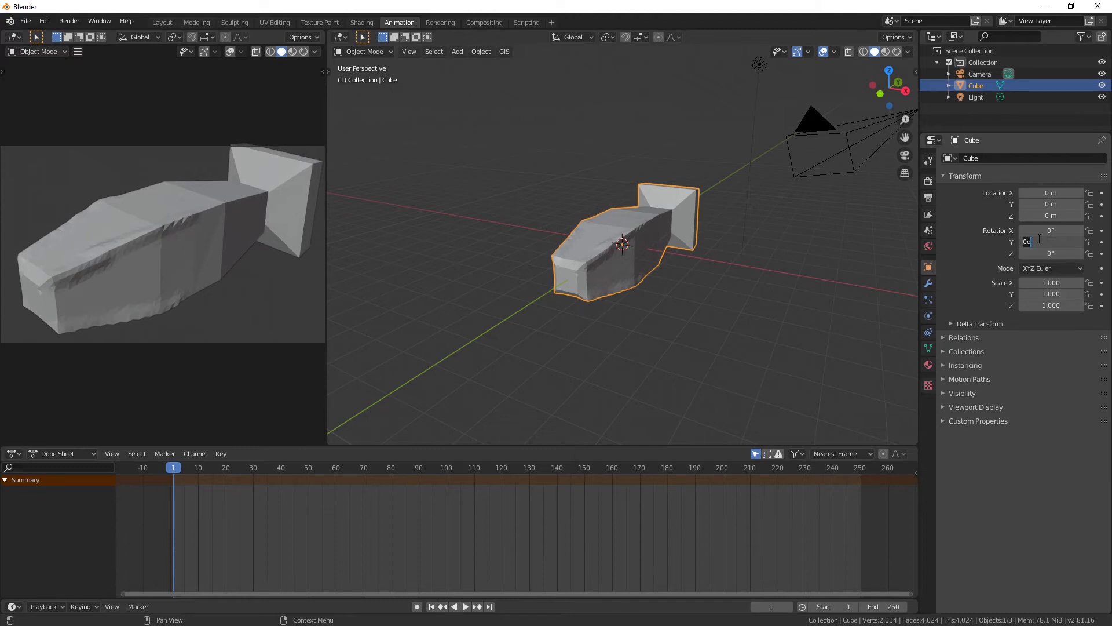
{"action": "key", "text": "Return"}
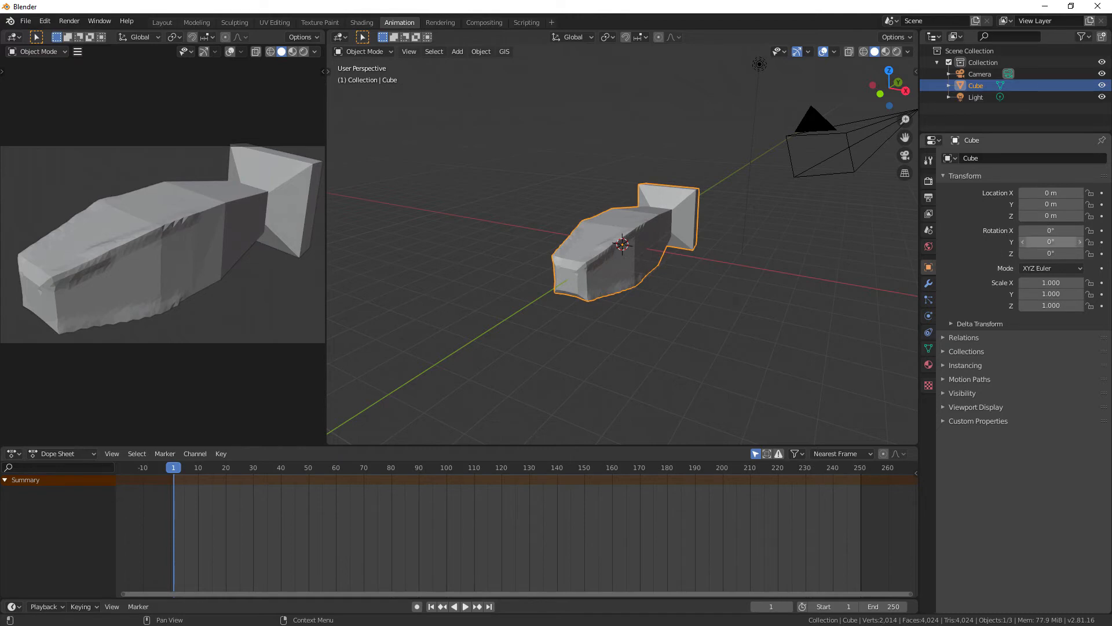
Step: Set the body's Y rotation to 0° and insert a keyframe for it at frame 1
{"action": "left_click_drag", "start_coordinate": [1046, 242], "coordinate": [1043, 242]}
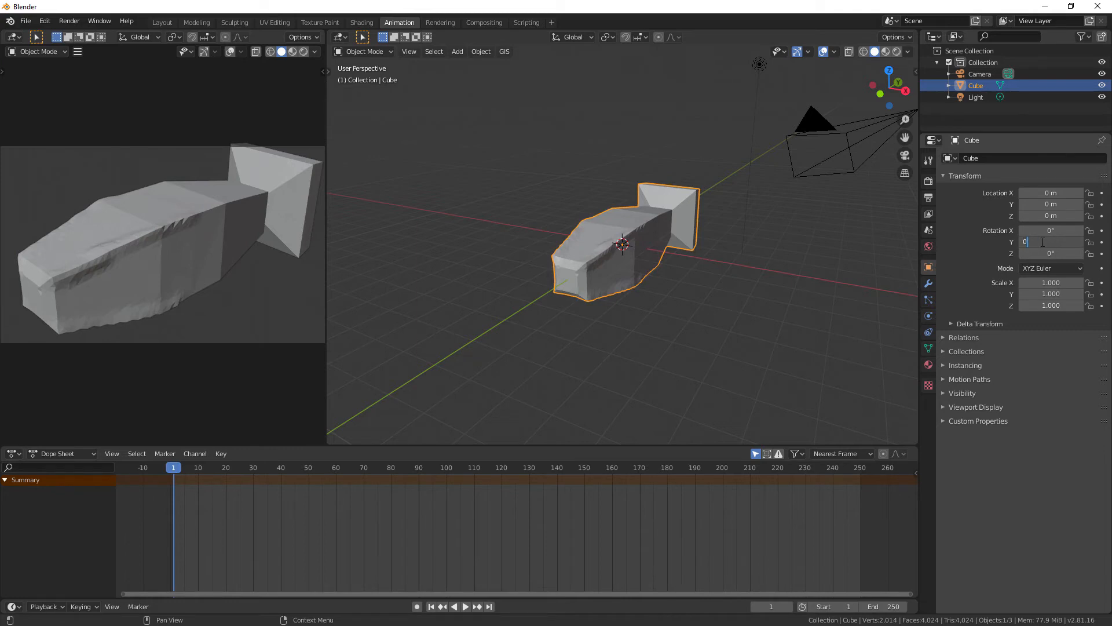
{"action": "left_click", "coordinate": [1042, 242]}
{"action": "type", "text": "0"}
{"action": "key", "text": "Return"}
{"action": "left_click", "coordinate": [1102, 243]}
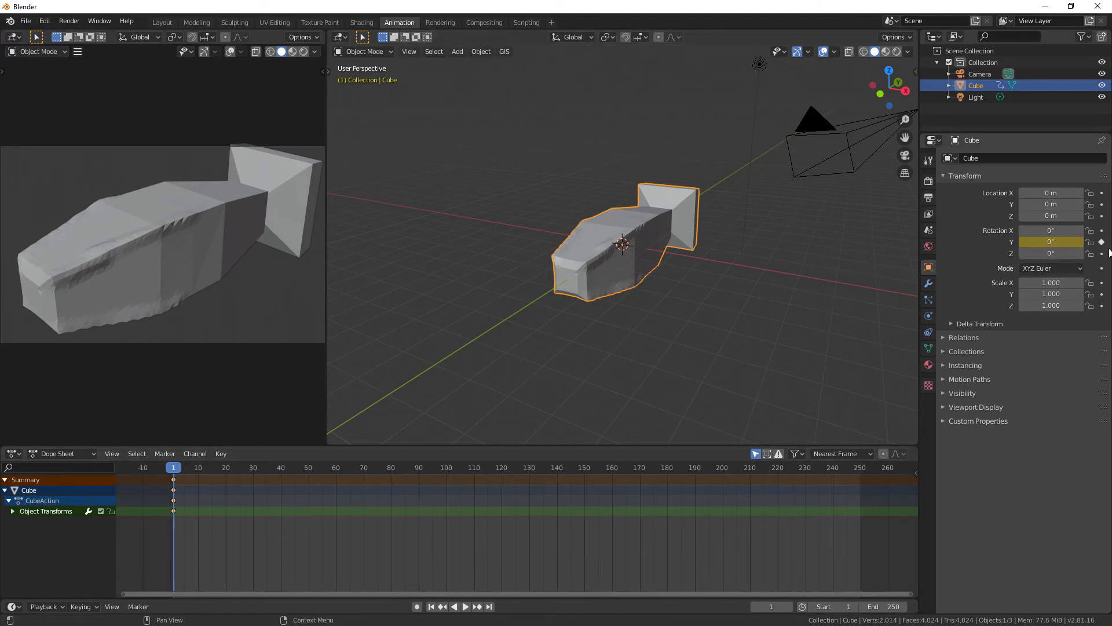
Step: Set the body's Y rotation to 360° at frame 250 and insert a keyframe for it
{"action": "left_click_drag", "start_coordinate": [174, 472], "coordinate": [858, 469]}
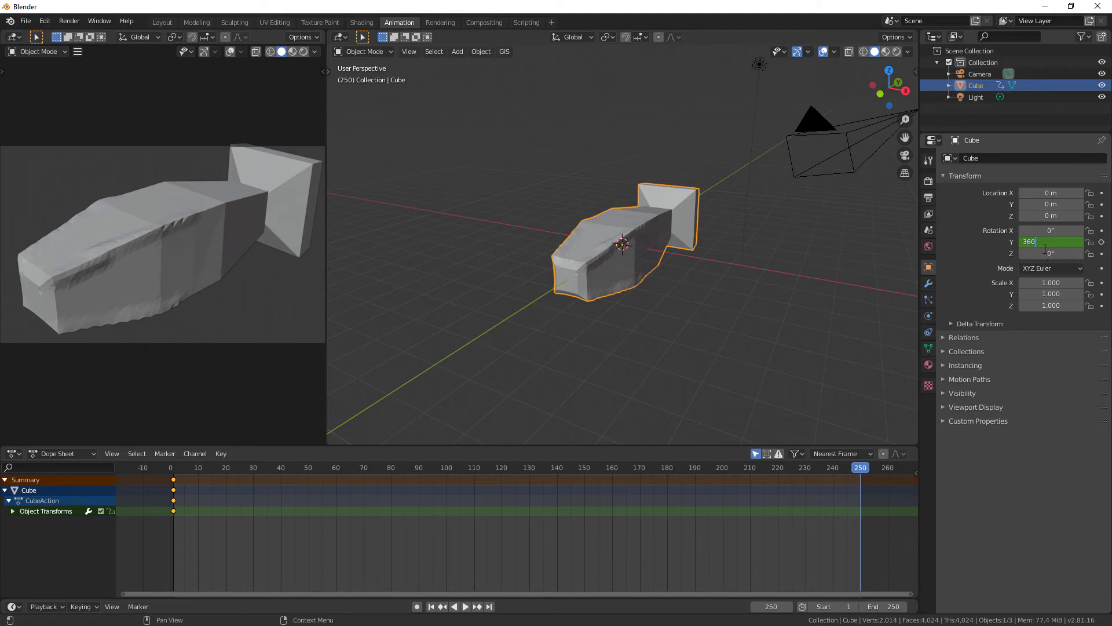
{"action": "key", "text": "Return"}
{"action": "left_click", "coordinate": [1102, 242]}
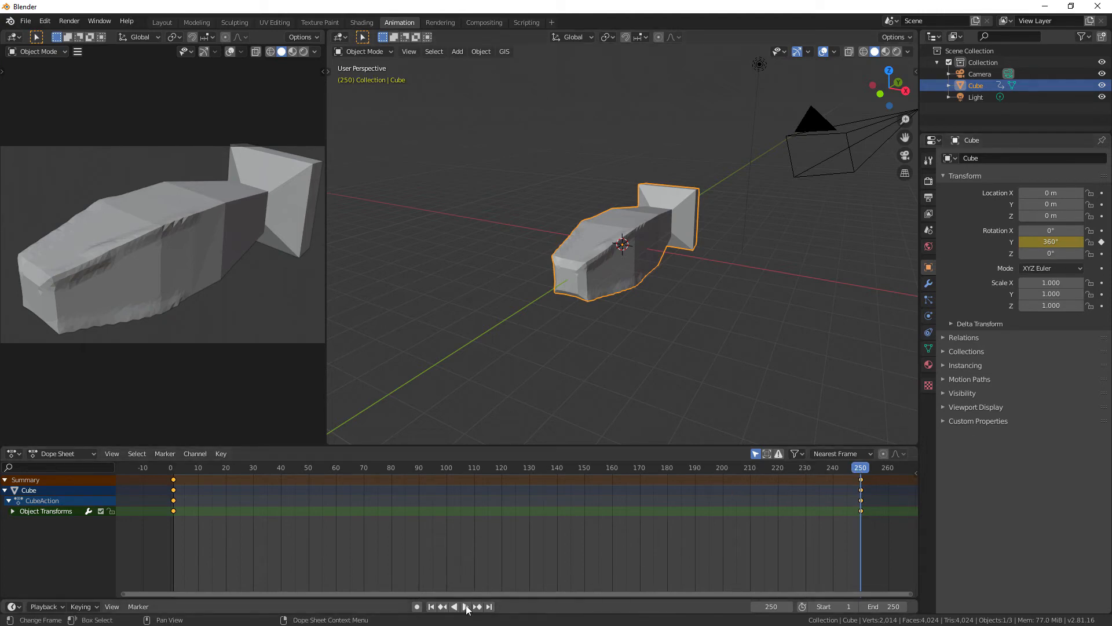
Step: Play the rotation animation, stop it, and check the keyed channel under Object Transforms in the Dope Sheet
{"action": "left_click", "coordinate": [466, 607]}
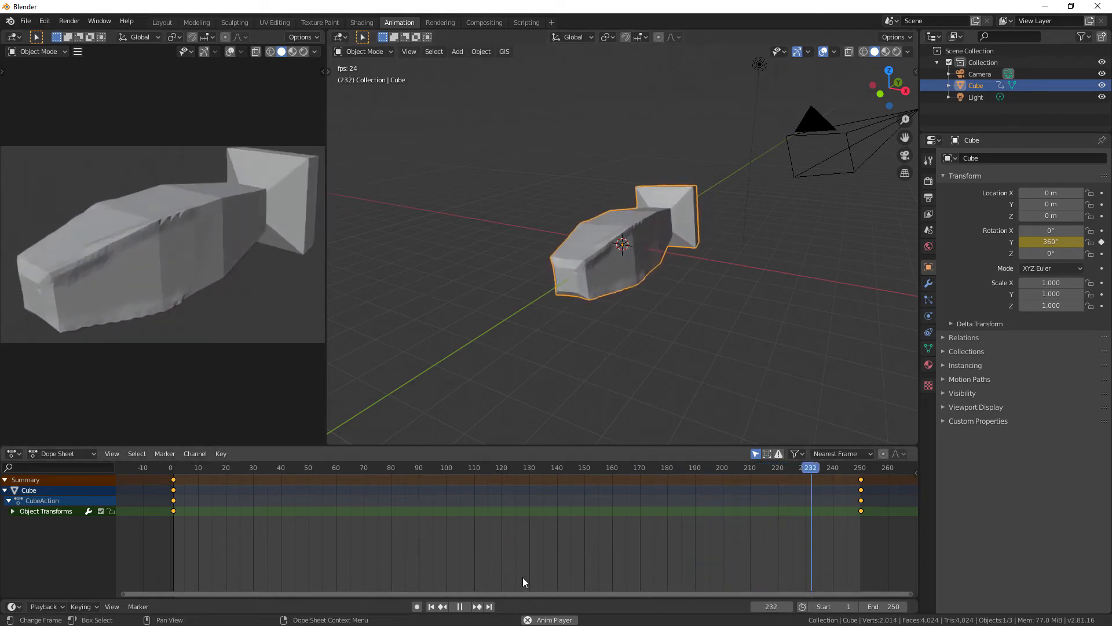
{"action": "key", "text": "space"}
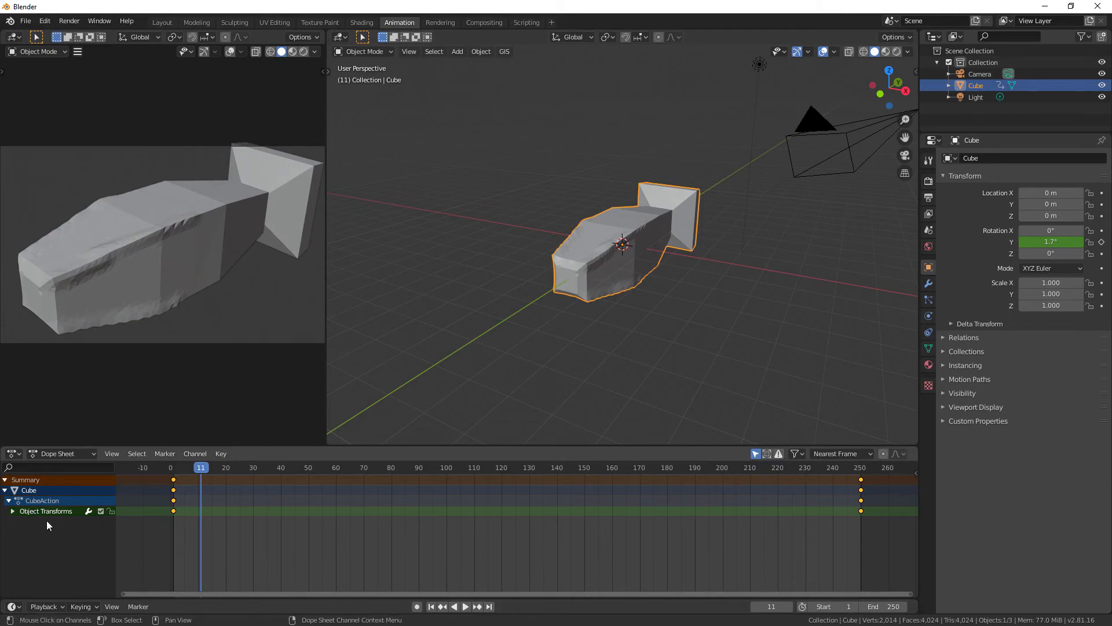
{"action": "left_click", "coordinate": [12, 511]}
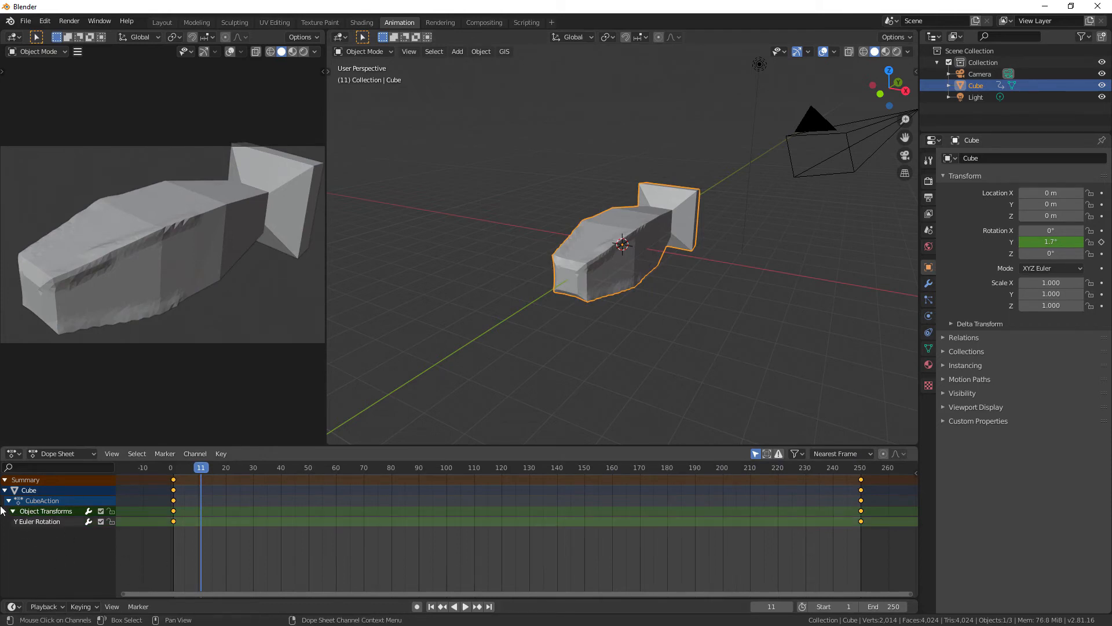
{"action": "left_click", "coordinate": [12, 511]}
Step: Select all keyframes in the Dope Sheet and set their interpolation mode to Linear
{"action": "left_click", "coordinate": [150, 551]}
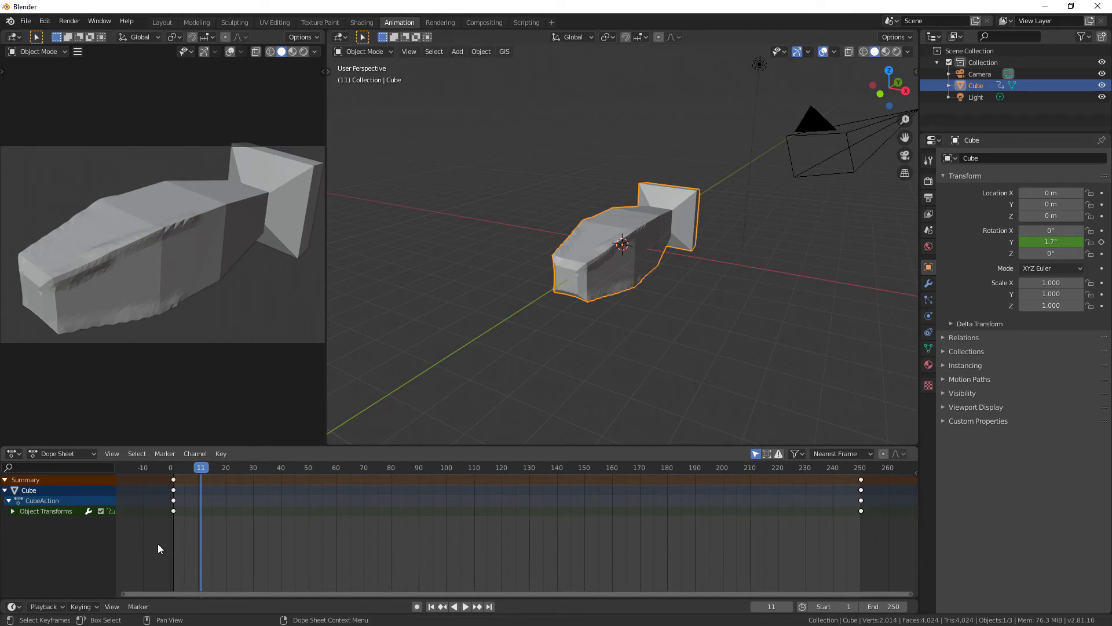
{"action": "key", "text": "b"}
{"action": "left_click_drag", "start_coordinate": [144, 557], "coordinate": [890, 469]}
{"action": "right_click", "coordinate": [174, 511]}
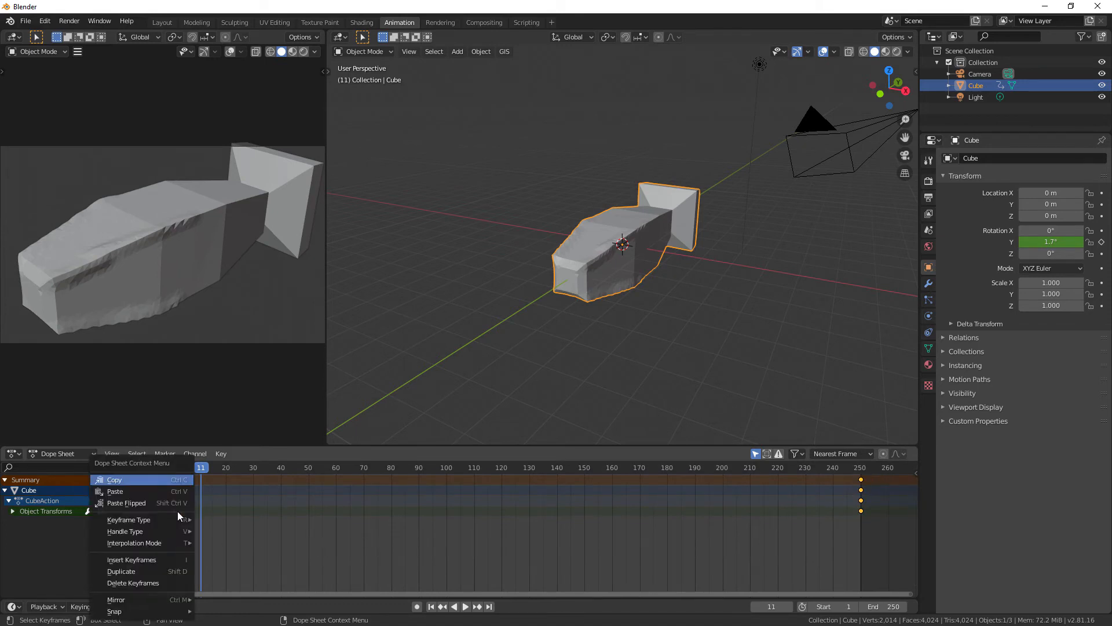
{"action": "mouse_move", "coordinate": [166, 545]}
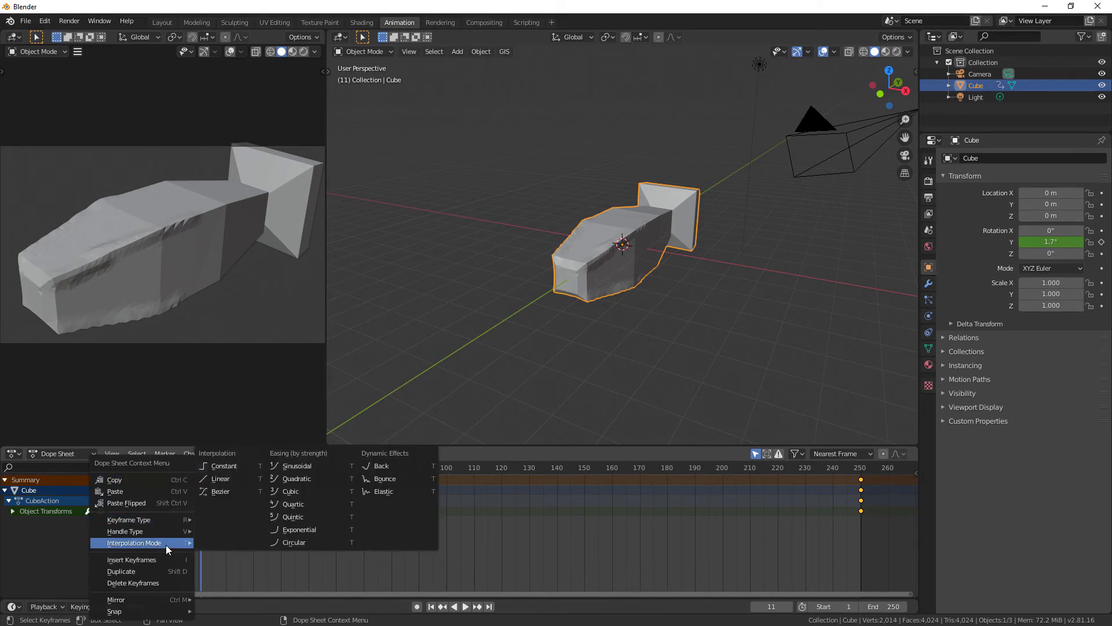
{"action": "left_click", "coordinate": [215, 481]}
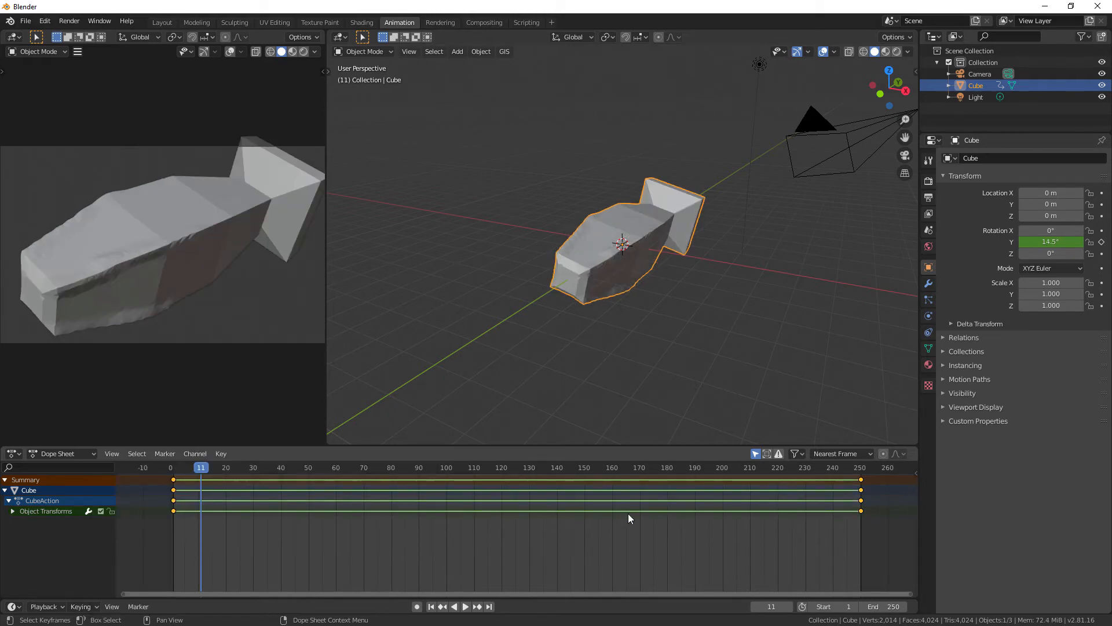
Step: Play the animation with the viewport in Material Preview shading, and stop it at frame 208 in the Rendering workspace
{"action": "left_click", "coordinate": [465, 606]}
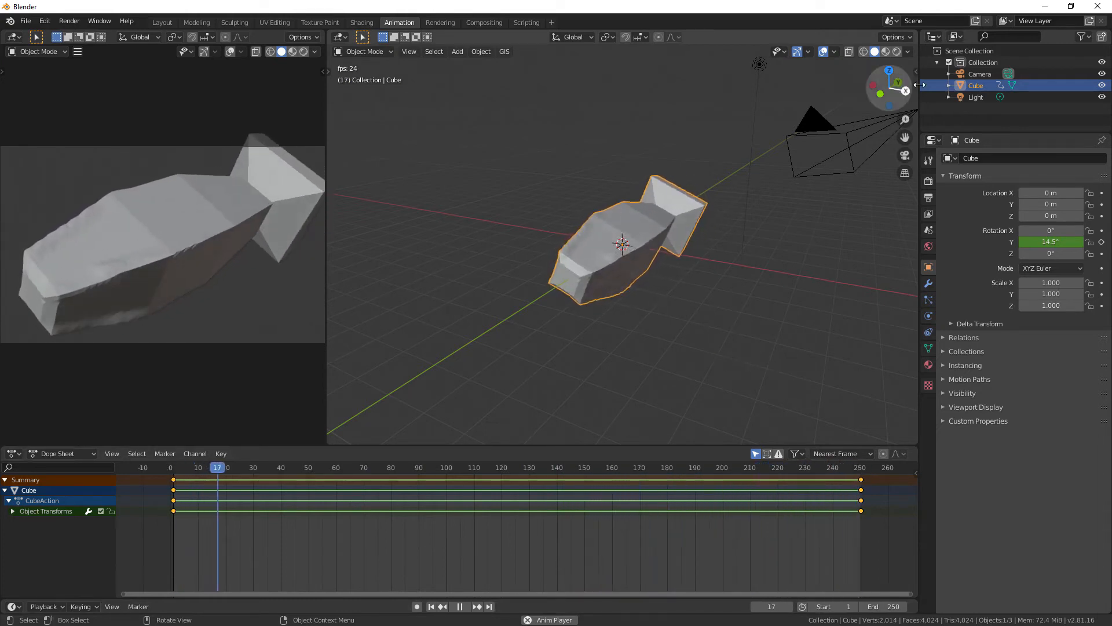
{"action": "left_click", "coordinate": [886, 51]}
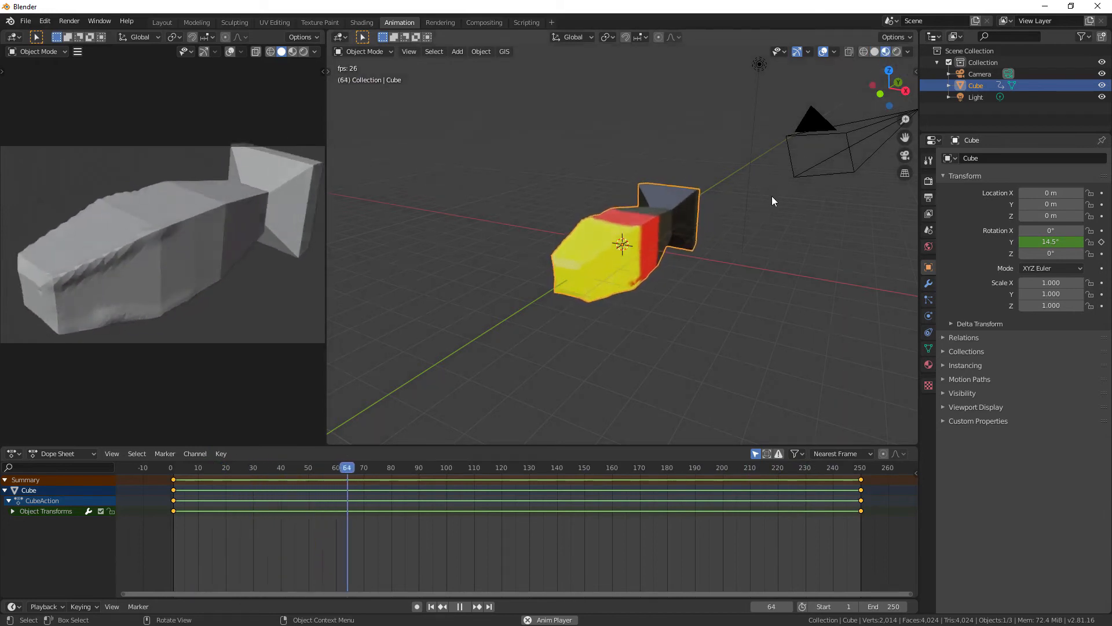
{"action": "left_click", "coordinate": [453, 20]}
{"action": "left_click", "coordinate": [460, 579]}
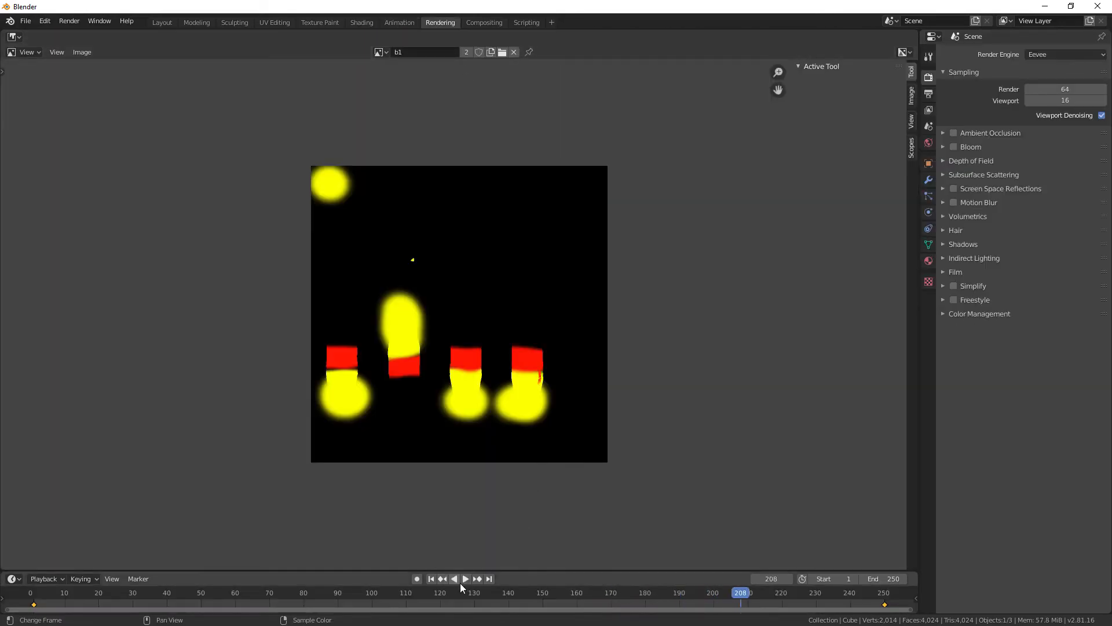
Step: Change the Rendering workspace's image editor to a 3D Viewport and display the body in Material Preview shading
{"action": "left_click", "coordinate": [12, 37]}
{"action": "left_click", "coordinate": [29, 74]}
{"action": "scroll", "coordinate": [548, 305], "scroll_direction": "down", "scroll_amount": 5}
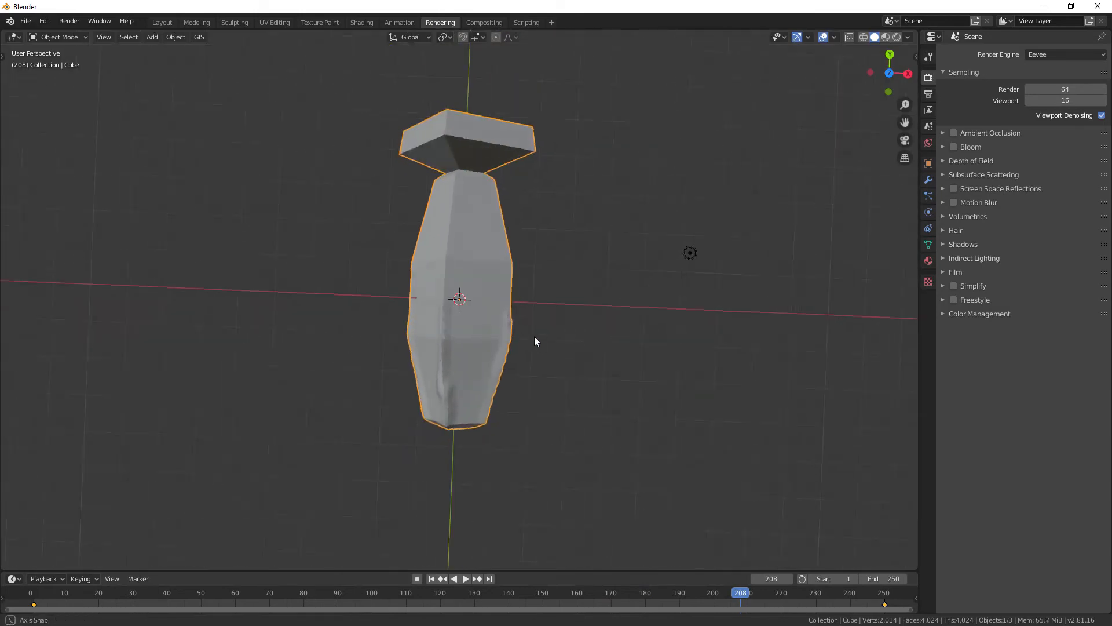
{"action": "middle_click_drag", "start_coordinate": [534, 336], "coordinate": [732, 143]}
{"action": "left_click", "coordinate": [886, 38]}
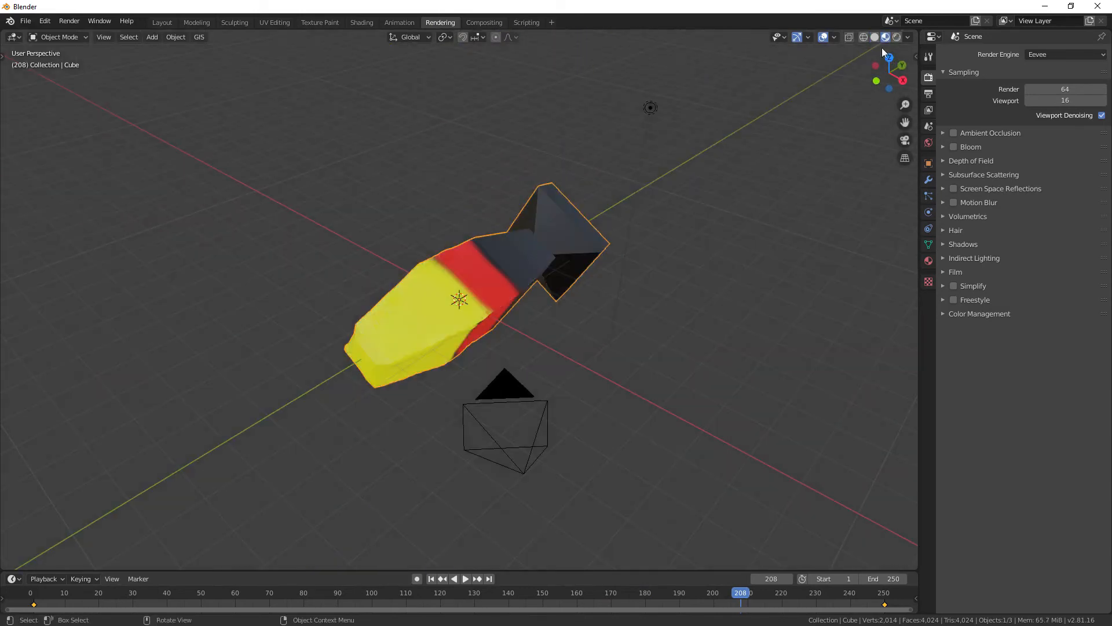
{"action": "middle_click_drag", "start_coordinate": [678, 404], "coordinate": [685, 383]}
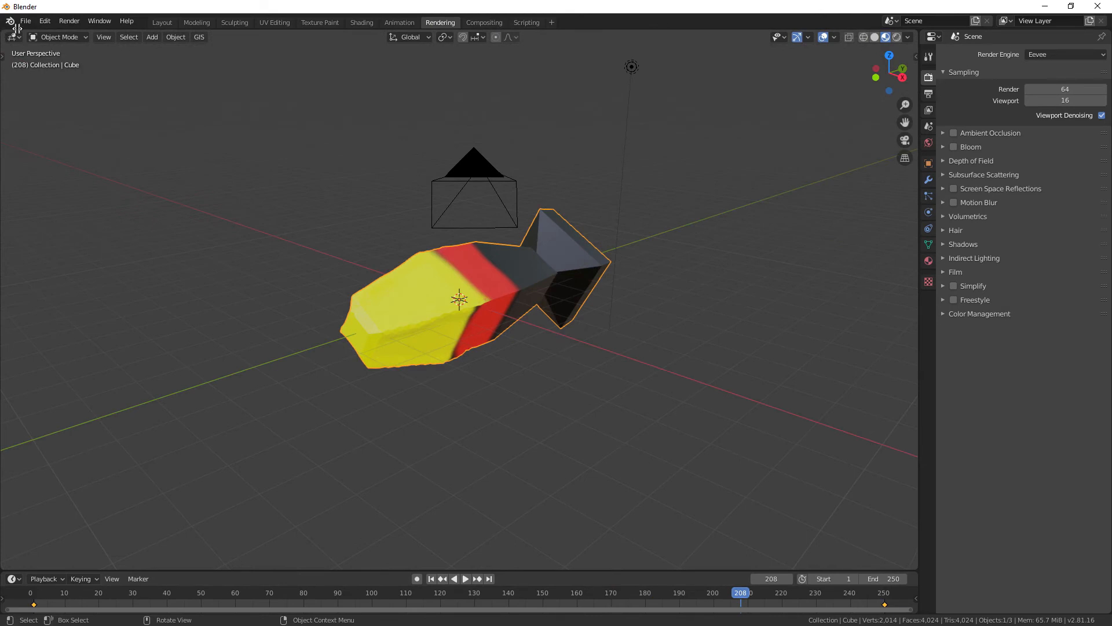
Step: Split the 3D Viewport into two side-by-side areas and show the camera view in the narrower one
{"action": "left_click_drag", "start_coordinate": [17, 28], "coordinate": [320, 28]}
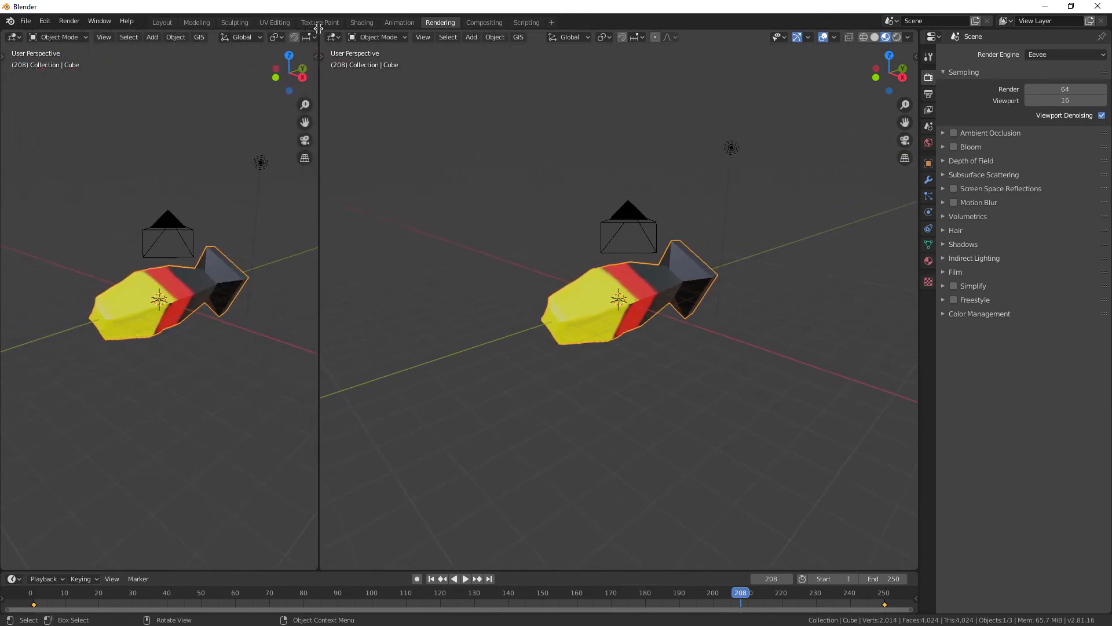
{"action": "left_click", "coordinate": [305, 140]}
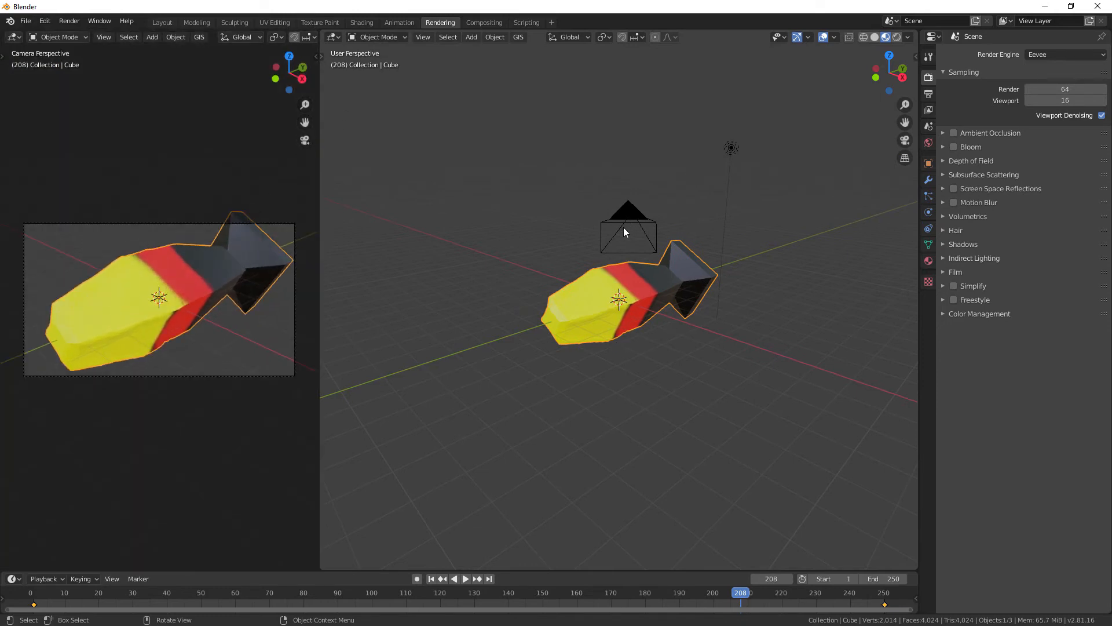
Step: Select the camera and shift it slightly with the Move tool, playing the animation and stopping at frame 85
{"action": "middle_click_drag", "start_coordinate": [475, 254], "coordinate": [778, 449]}
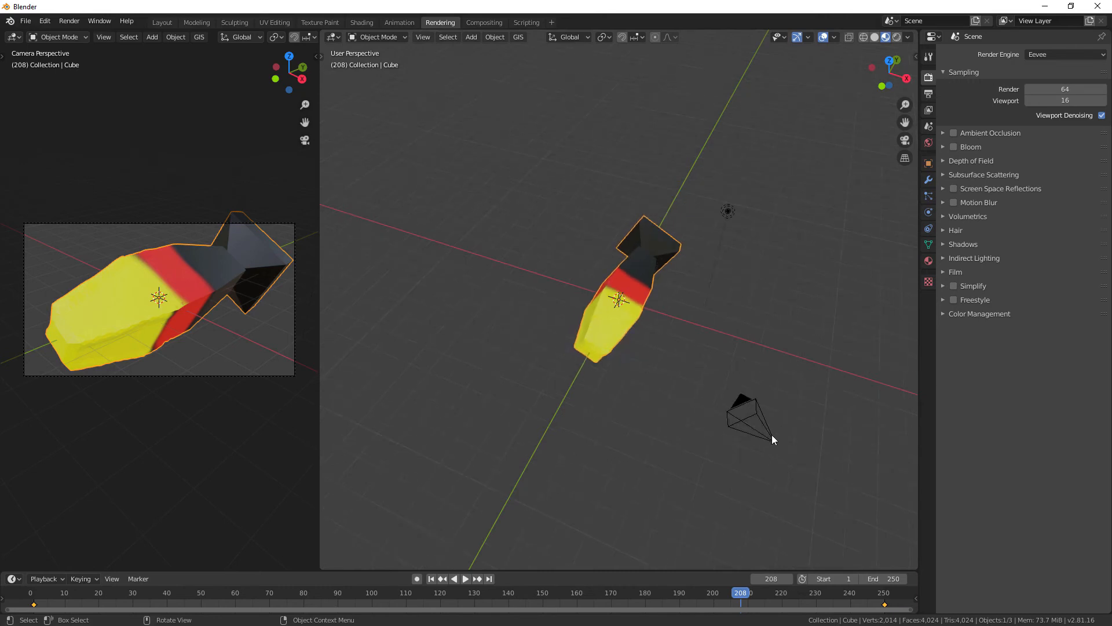
{"action": "left_click", "coordinate": [772, 439]}
{"action": "left_click", "coordinate": [785, 486]}
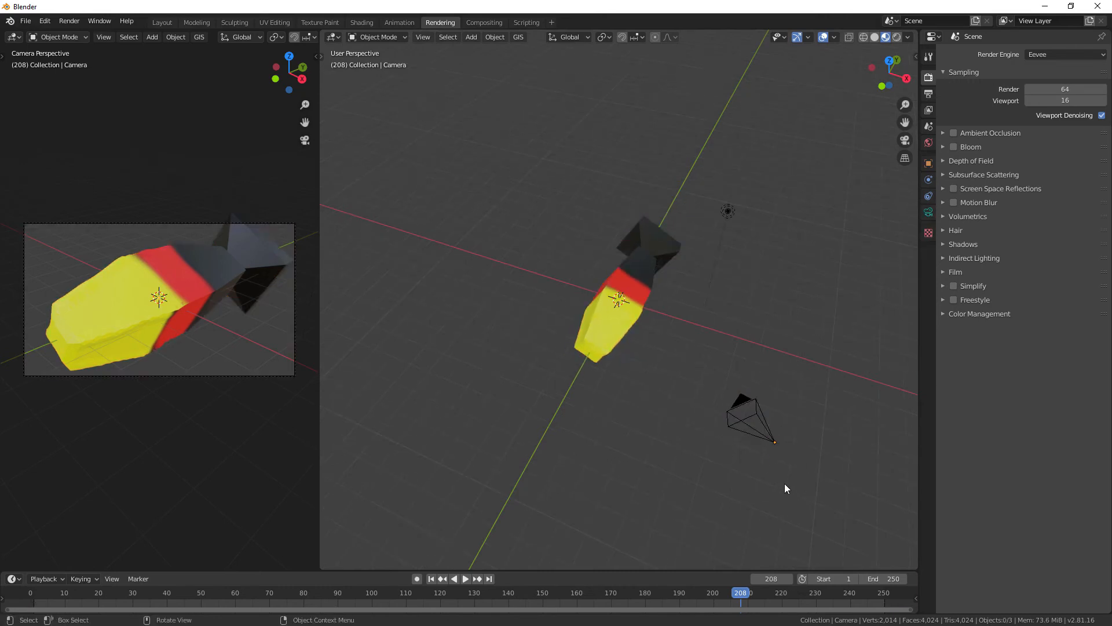
{"action": "left_click", "coordinate": [777, 443]}
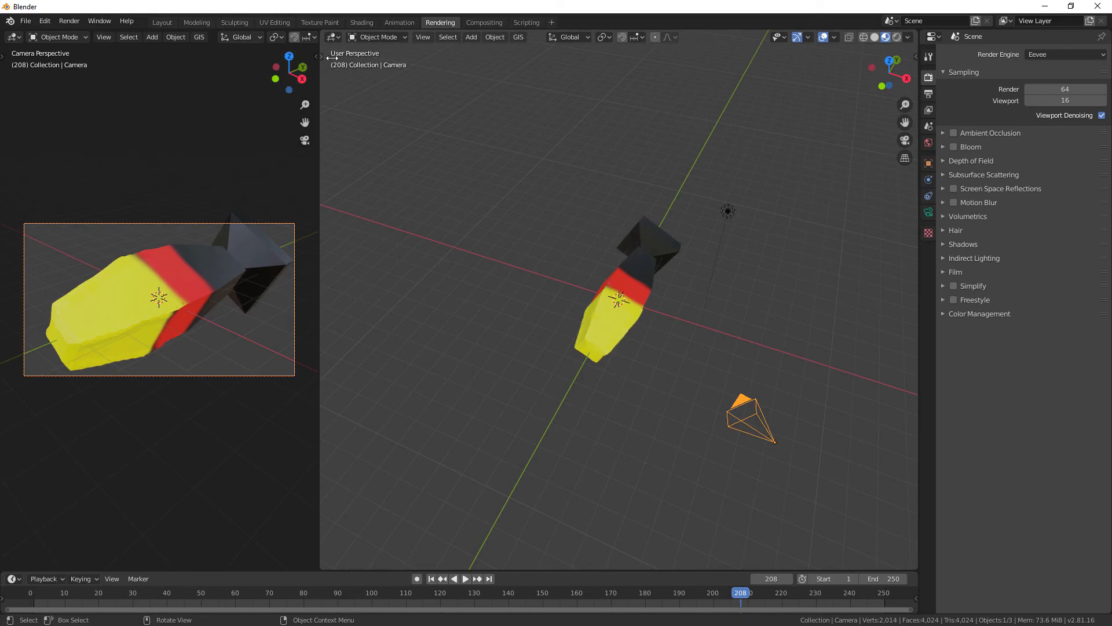
{"action": "left_click_drag", "start_coordinate": [322, 57], "coordinate": [355, 60]}
{"action": "left_click", "coordinate": [339, 101]}
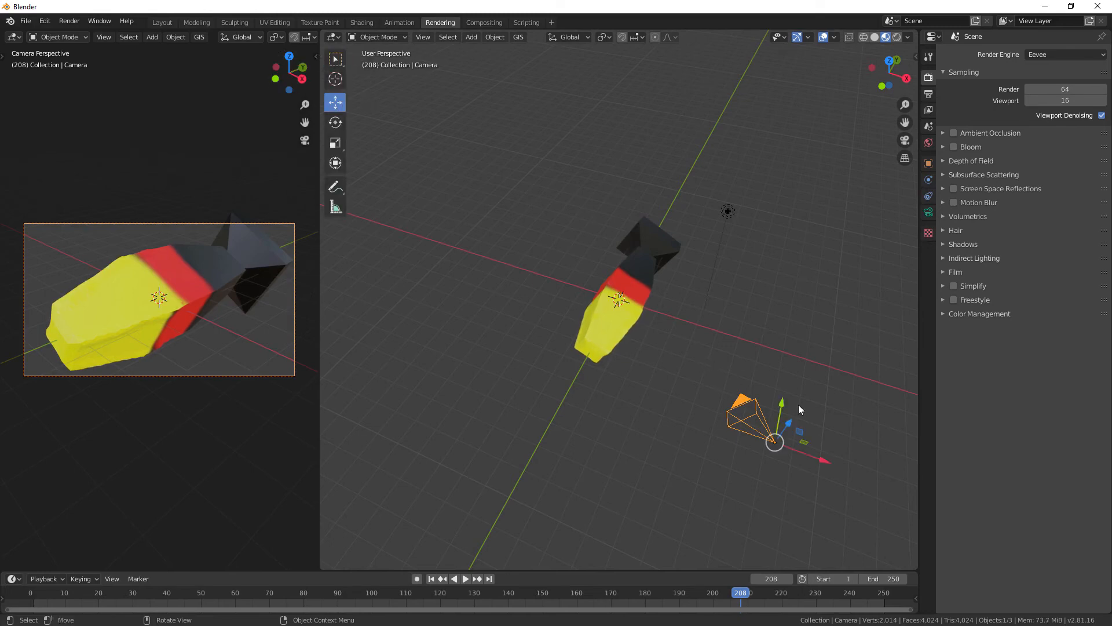
{"action": "left_click", "coordinate": [466, 579]}
{"action": "mouse_move", "coordinate": [770, 441]}
{"action": "left_mouse_down"}
{"action": "mouse_move", "coordinate": [803, 435]}
{"action": "mouse_move", "coordinate": [759, 427]}
{"action": "mouse_move", "coordinate": [771, 441]}
{"action": "left_mouse_up"}
{"action": "left_click", "coordinate": [460, 578]}
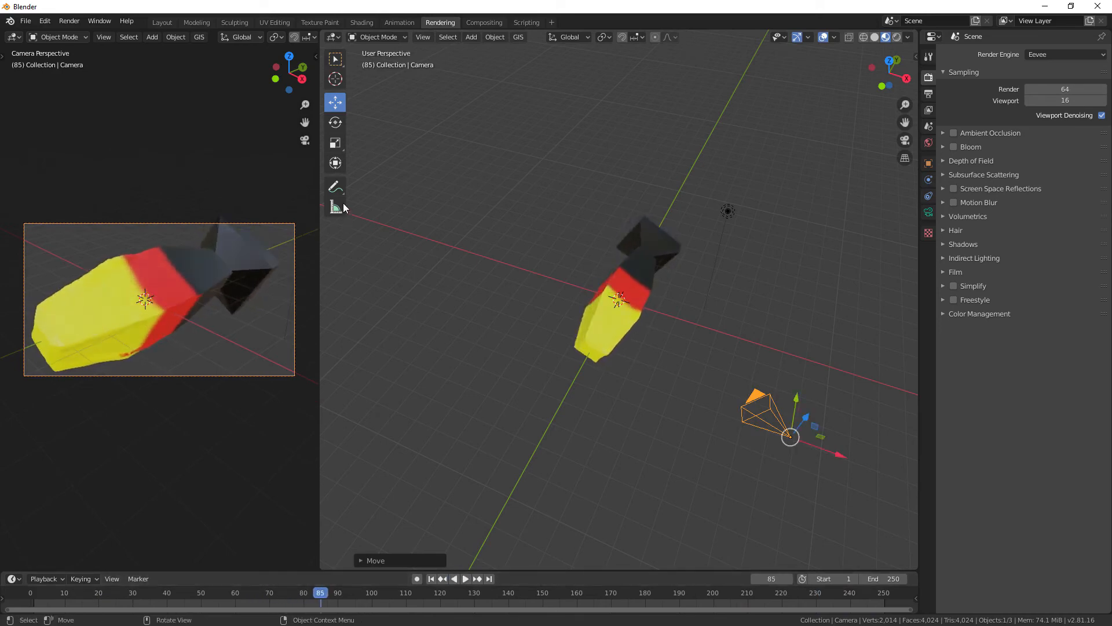
Step: Move the camera farther from the body and rotate it to frame the whole body, checking the framing in playback
{"action": "left_click_drag", "start_coordinate": [836, 461], "coordinate": [852, 429]}
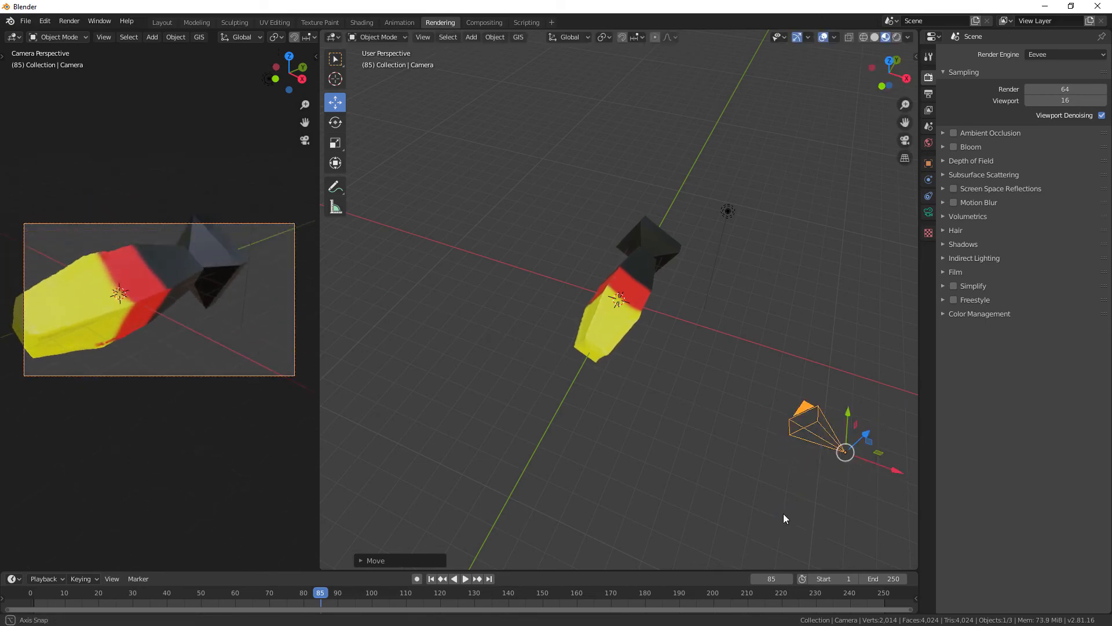
{"action": "middle_click_drag", "start_coordinate": [785, 519], "coordinate": [763, 497]}
{"action": "left_click_drag", "start_coordinate": [735, 320], "coordinate": [707, 334]}
{"action": "left_click", "coordinate": [335, 122]}
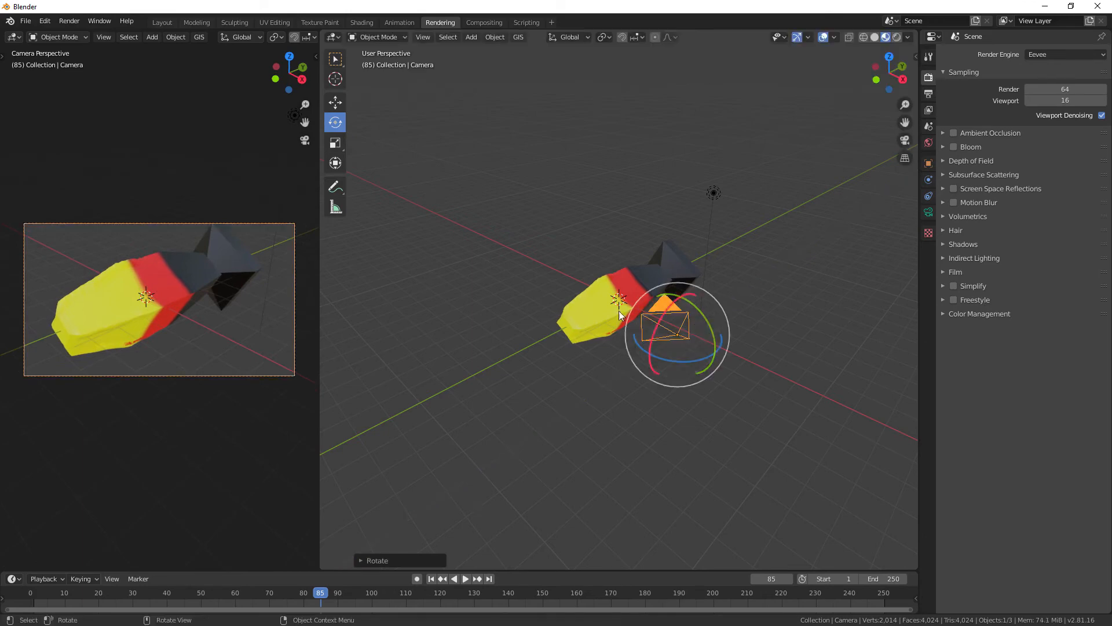
{"action": "scroll", "coordinate": [510, 392], "scroll_direction": "down", "scroll_amount": 1}
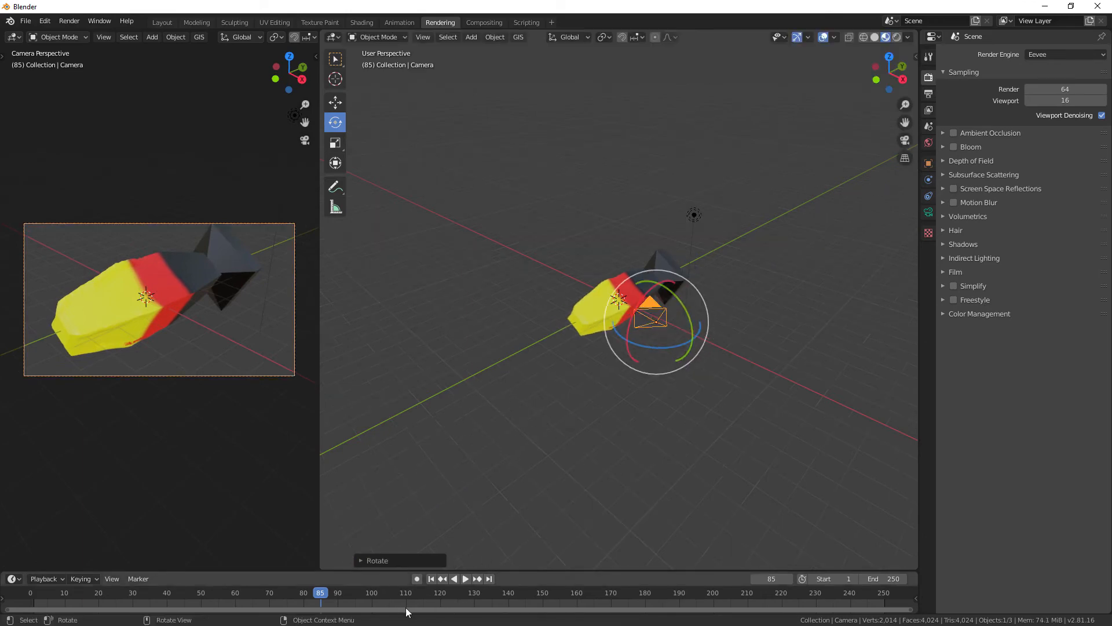
{"action": "left_click", "coordinate": [466, 579]}
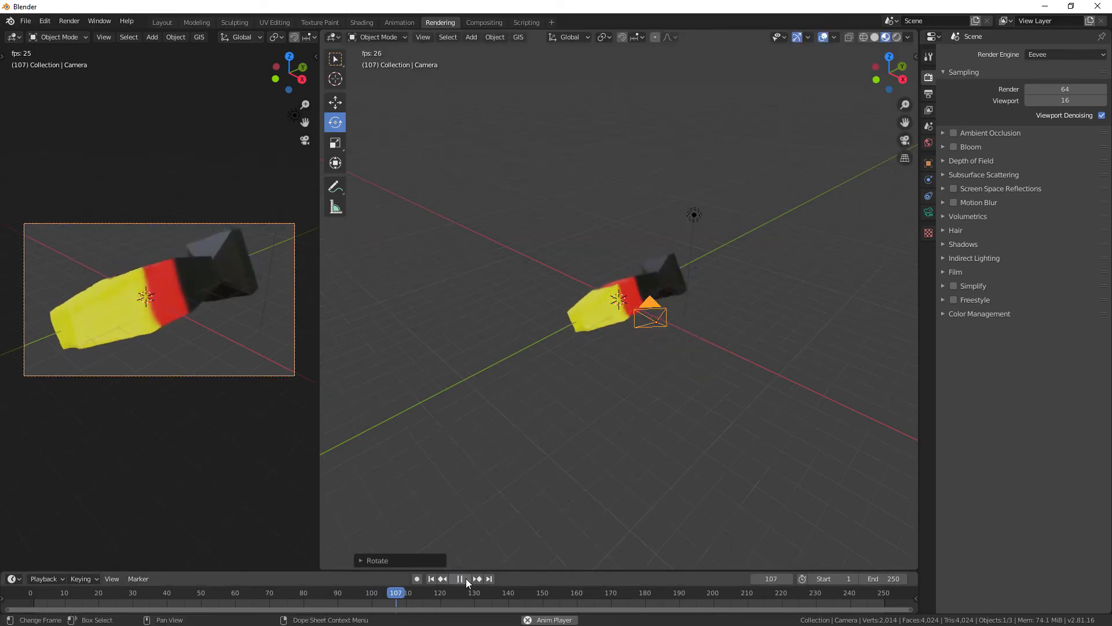
{"action": "left_click", "coordinate": [465, 578]}
Step: Move the light along the Y axis from the tail side to the nose side of the body
{"action": "left_click", "coordinate": [694, 215]}
{"action": "left_click", "coordinate": [335, 103]}
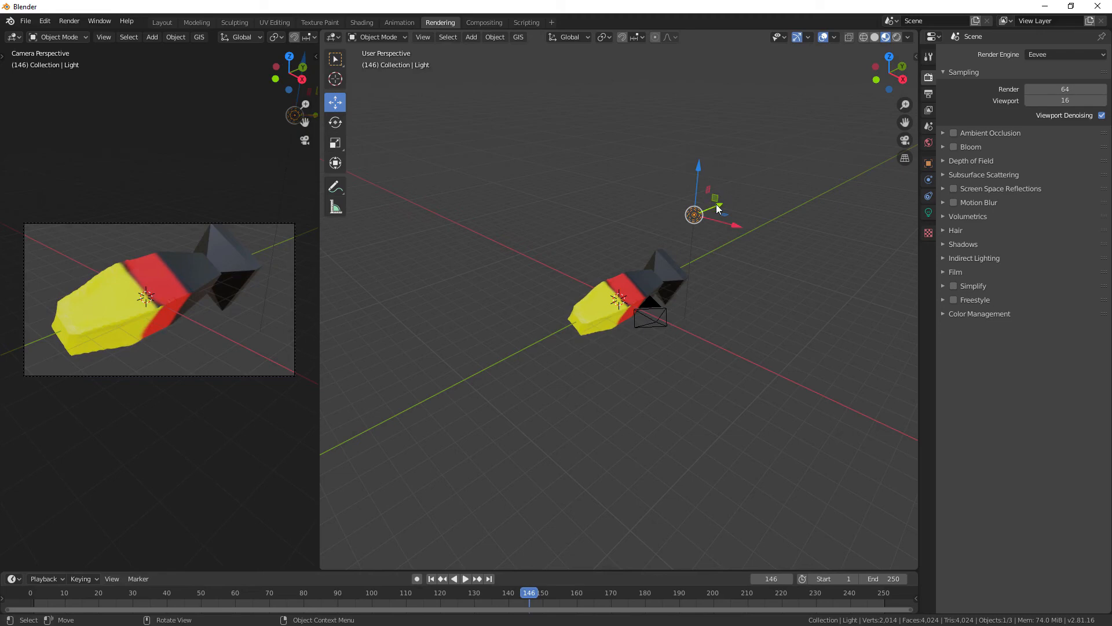
{"action": "left_click_drag", "start_coordinate": [716, 204], "coordinate": [538, 261]}
Step: Raise the light's power to 1083.9 W and change its type from Point to Sun
{"action": "left_click", "coordinate": [929, 212]}
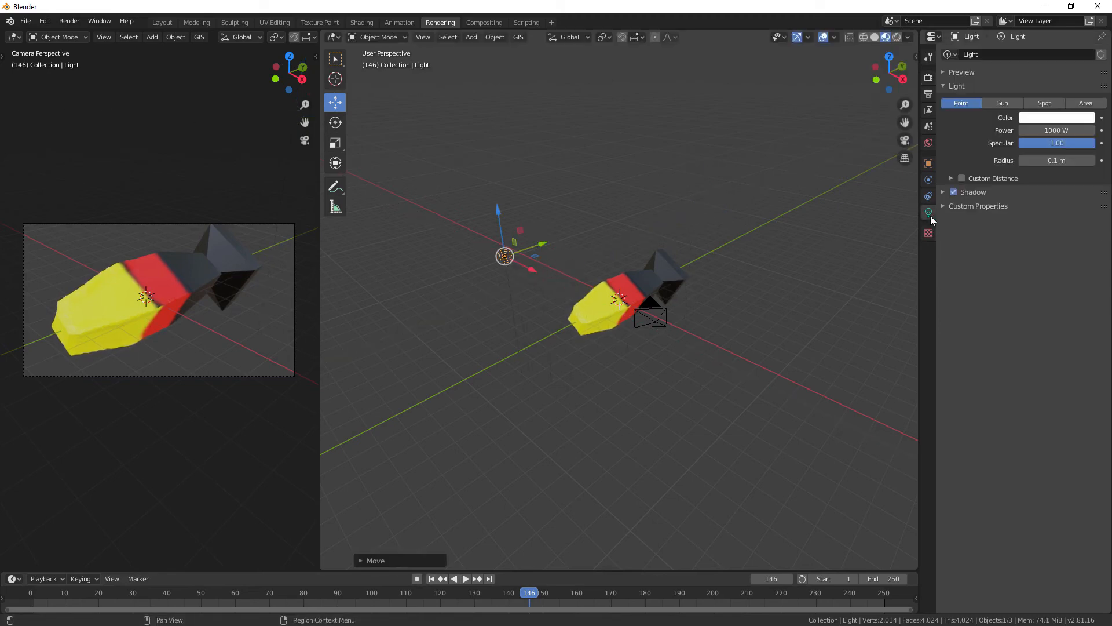
{"action": "left_click_drag", "start_coordinate": [1057, 130], "coordinate": [1061, 130]}
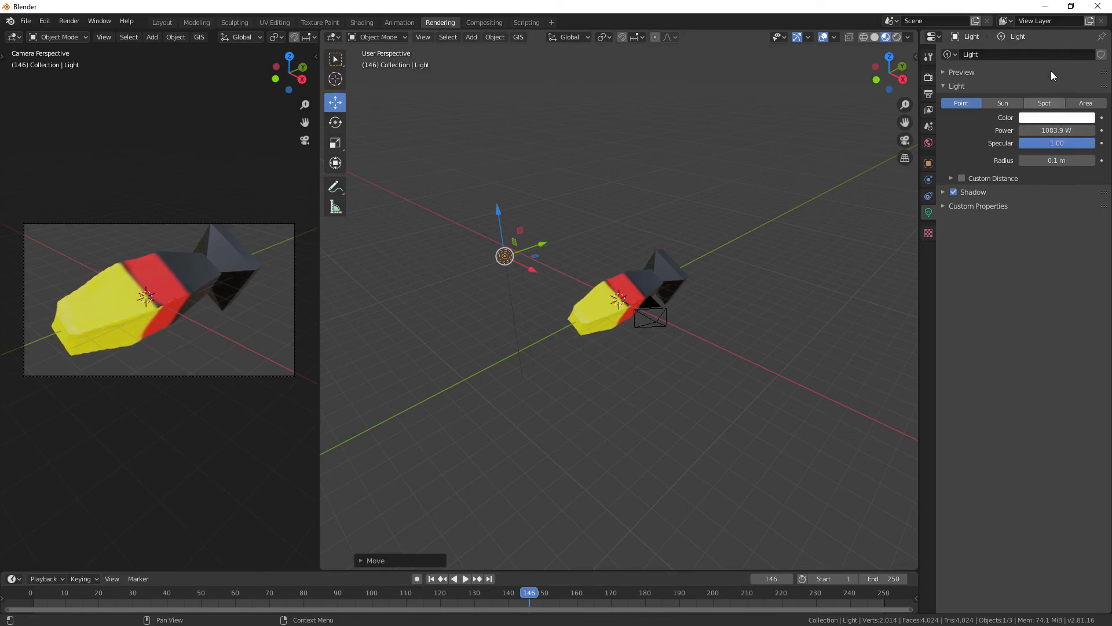
{"action": "left_click", "coordinate": [998, 104]}
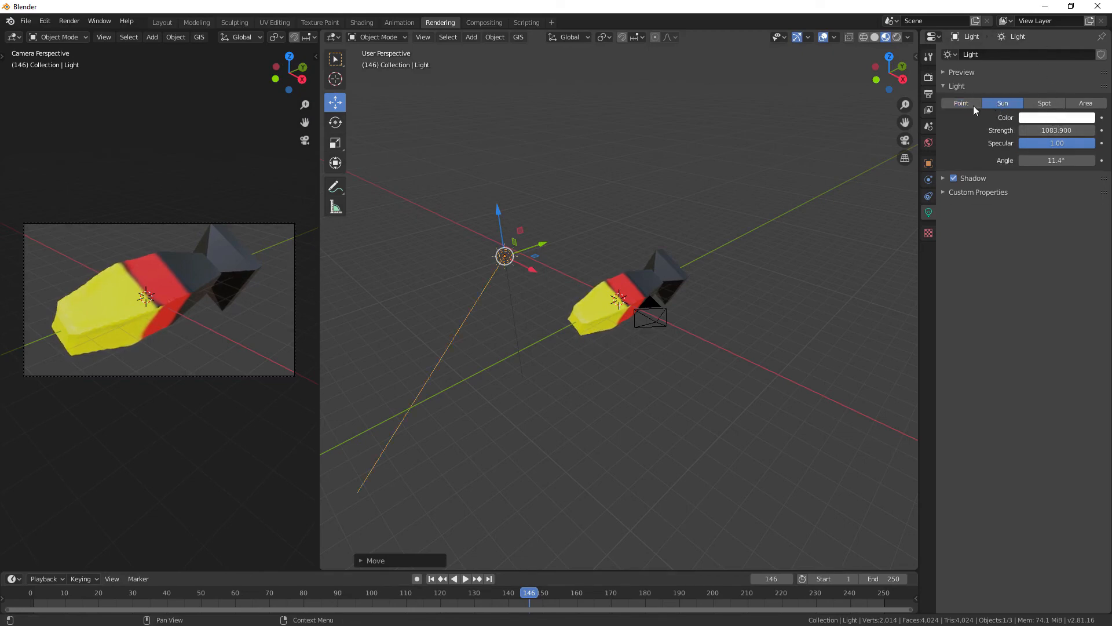
{"action": "left_click", "coordinate": [973, 105]}
{"action": "left_click", "coordinate": [1002, 104]}
{"action": "left_click", "coordinate": [973, 106]}
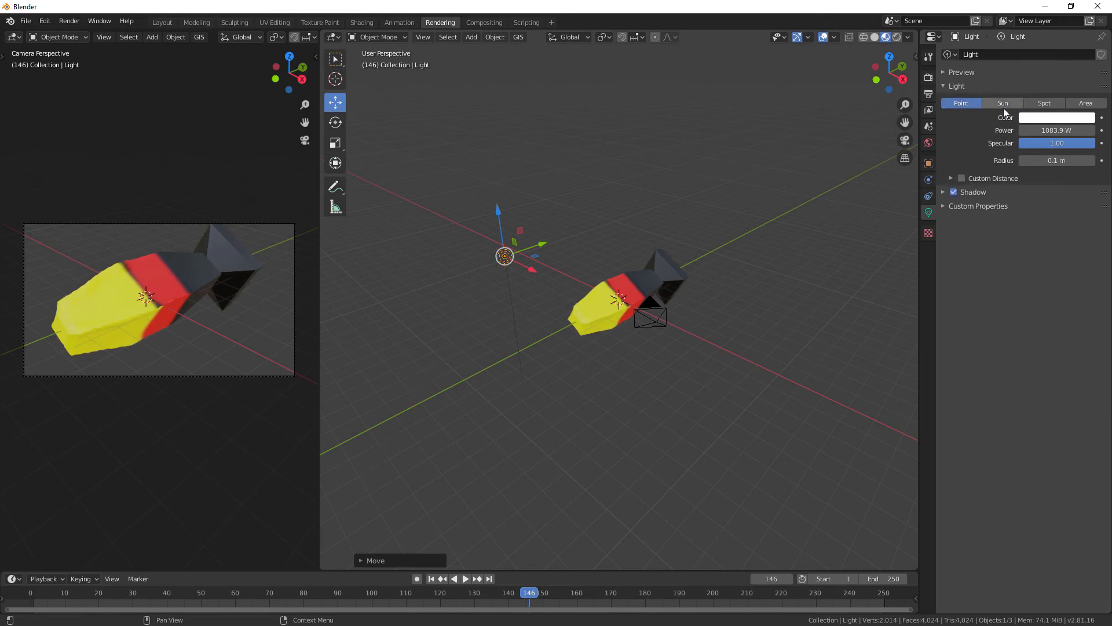
{"action": "left_click", "coordinate": [1003, 105]}
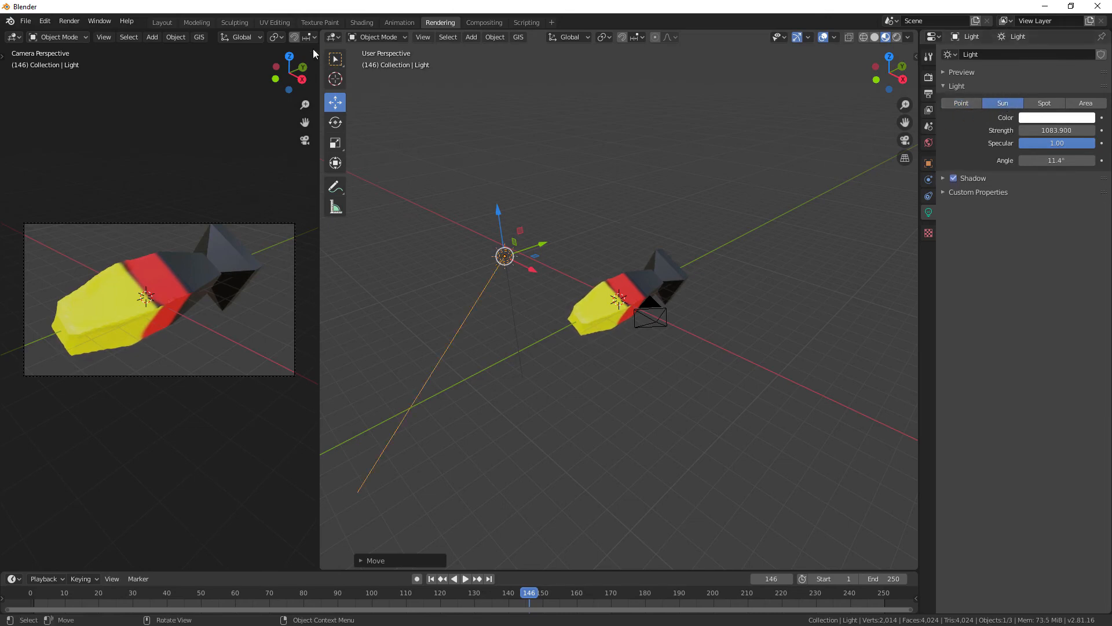
Step: Switch the camera view to Rendered shading, and preview the main viewport in Rendered before returning it to Material Preview
{"action": "scroll", "coordinate": [156, 99], "scroll_direction": "down", "scroll_amount": 2}
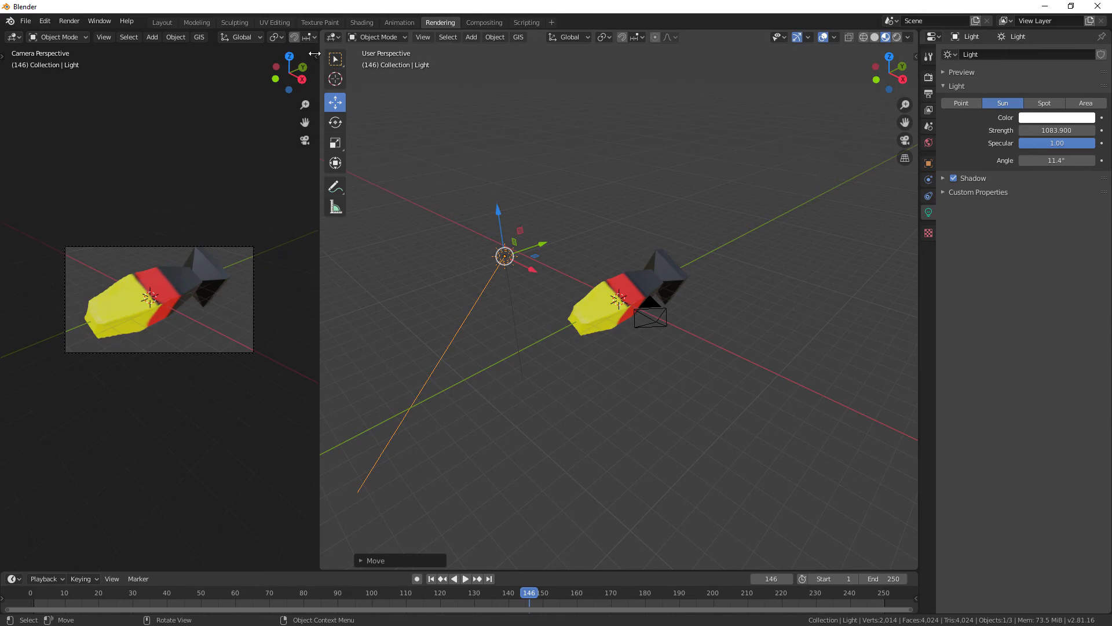
{"action": "mouse_move", "coordinate": [314, 53]}
{"action": "left_mouse_down"}
{"action": "mouse_move", "coordinate": [225, 63]}
{"action": "mouse_move", "coordinate": [316, 68]}
{"action": "left_mouse_up"}
{"action": "scroll", "coordinate": [206, 45], "scroll_direction": "down", "scroll_amount": 2}
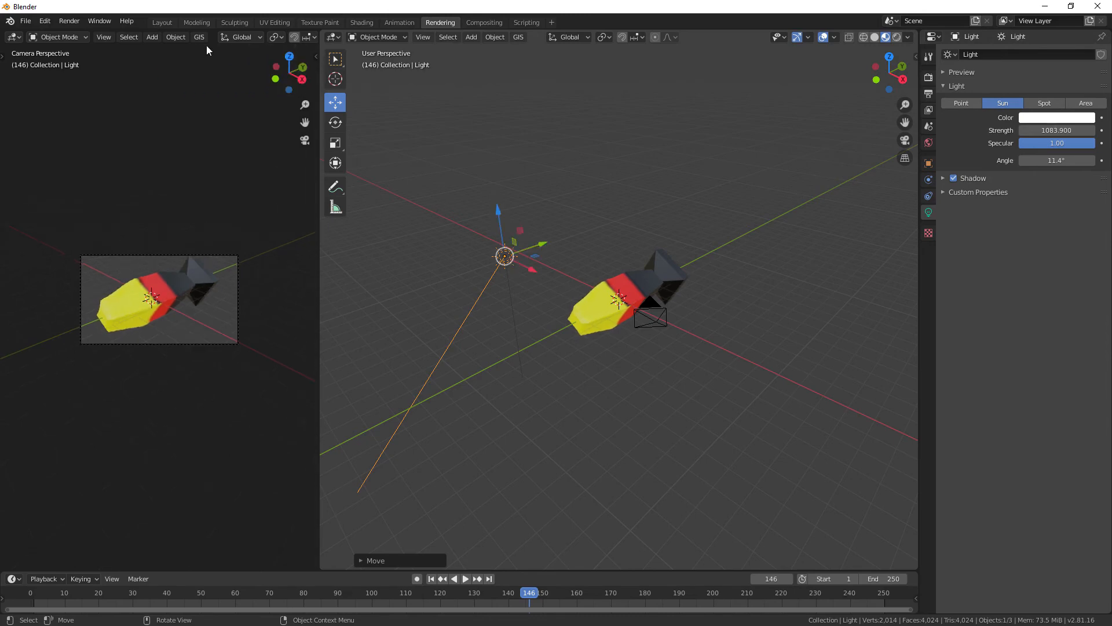
{"action": "scroll", "coordinate": [221, 36], "scroll_direction": "down", "scroll_amount": 2}
{"action": "scroll", "coordinate": [221, 36], "scroll_direction": "down", "scroll_amount": 5}
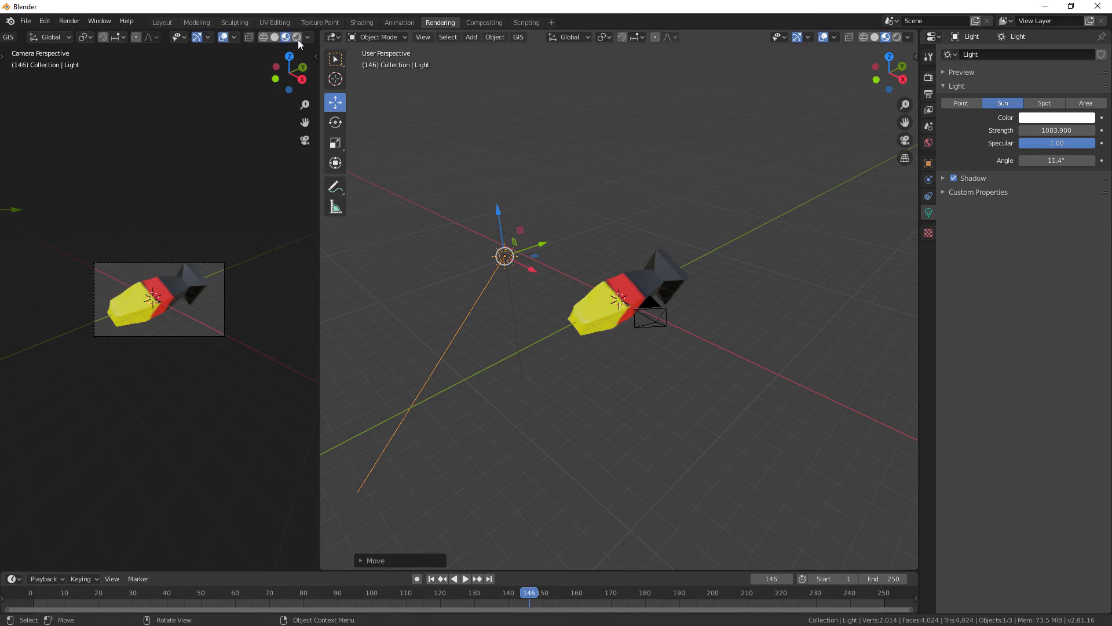
{"action": "left_click", "coordinate": [298, 38]}
{"action": "key", "text": "Home"}
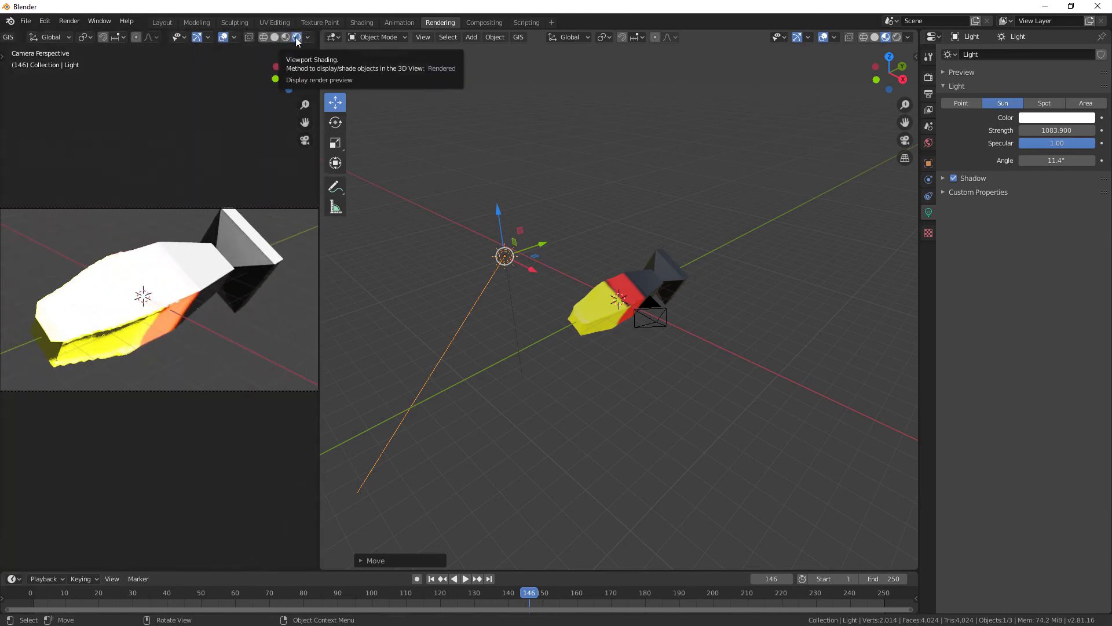
{"action": "left_click", "coordinate": [897, 38]}
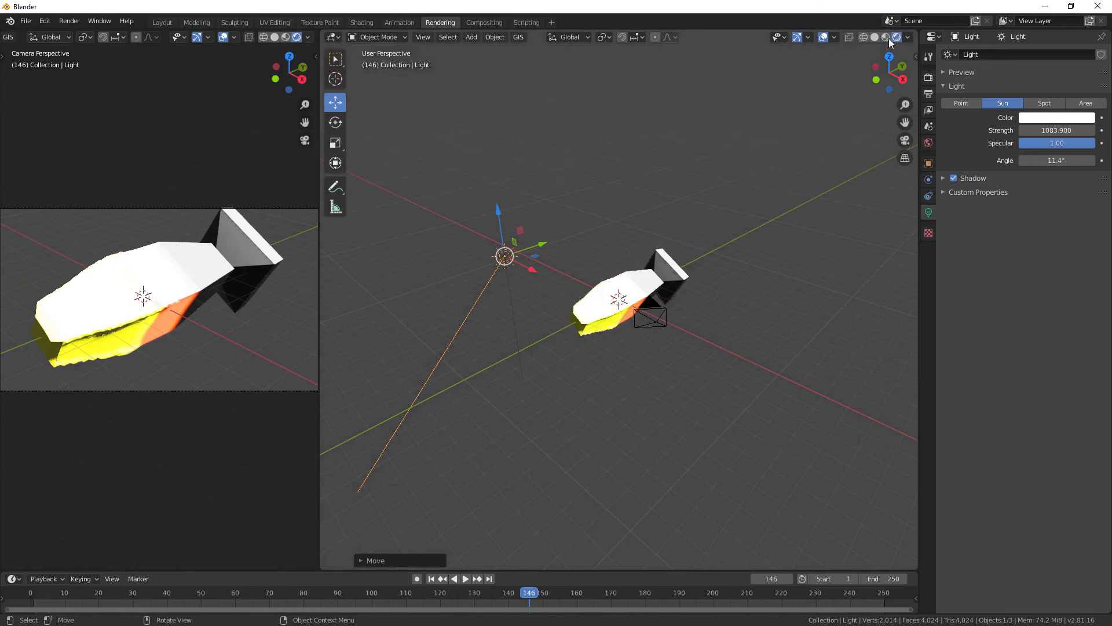
{"action": "left_click", "coordinate": [886, 37]}
{"action": "scroll", "coordinate": [192, 329], "scroll_direction": "up", "scroll_amount": 3}
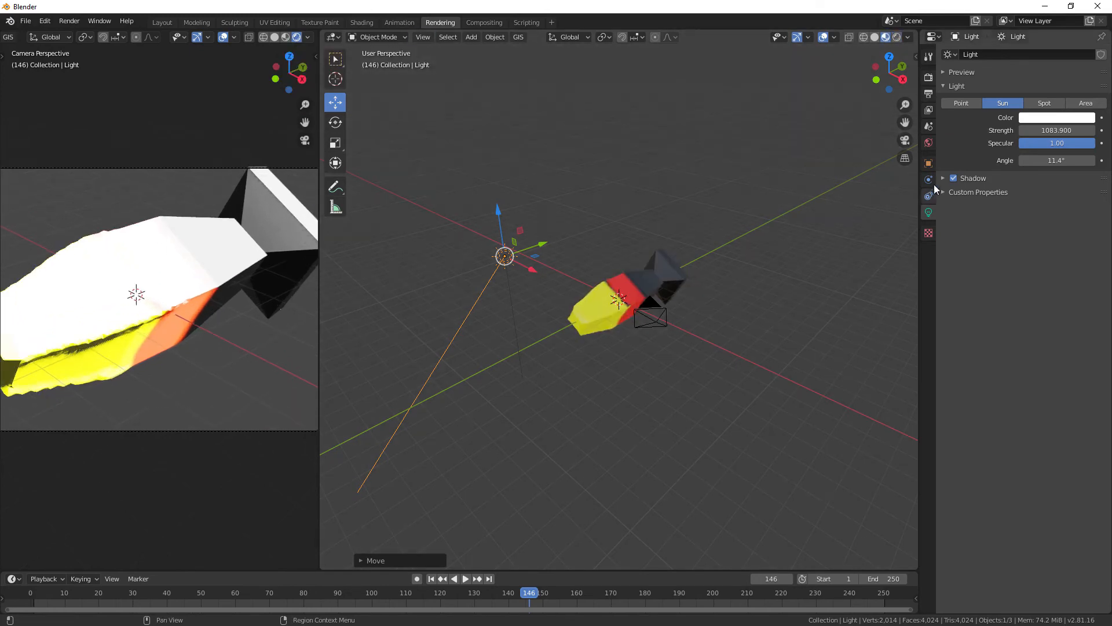
Step: Change the light's type back to Point and raise its power to 1505 W
{"action": "left_click", "coordinate": [968, 104]}
{"action": "scroll", "coordinate": [246, 223], "scroll_direction": "down", "scroll_amount": 2}
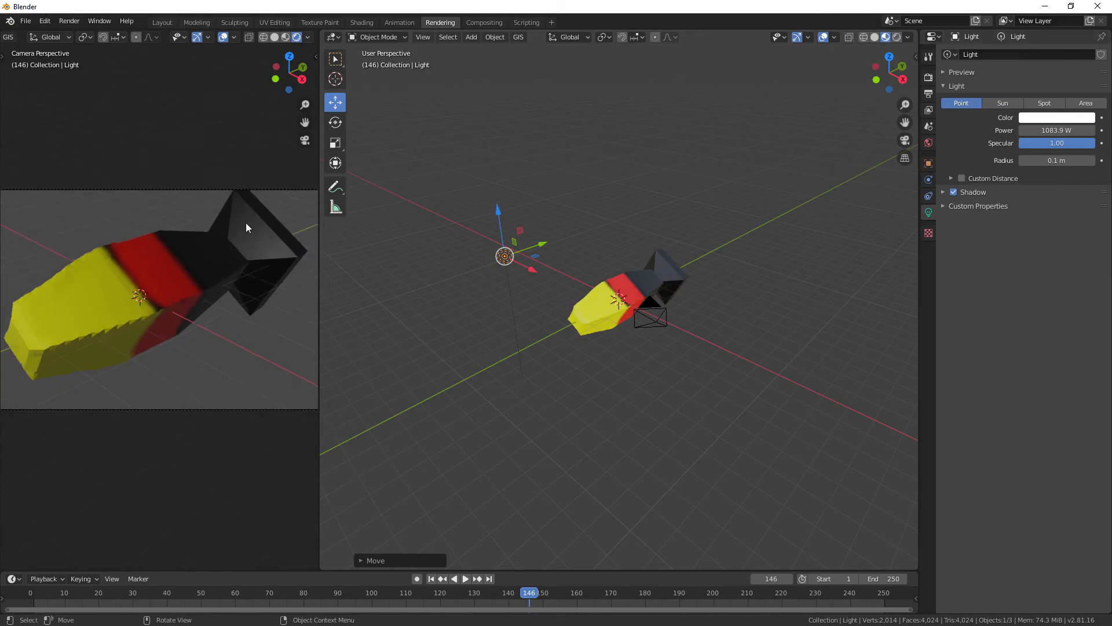
{"action": "scroll", "coordinate": [246, 222], "scroll_direction": "down", "scroll_amount": 2}
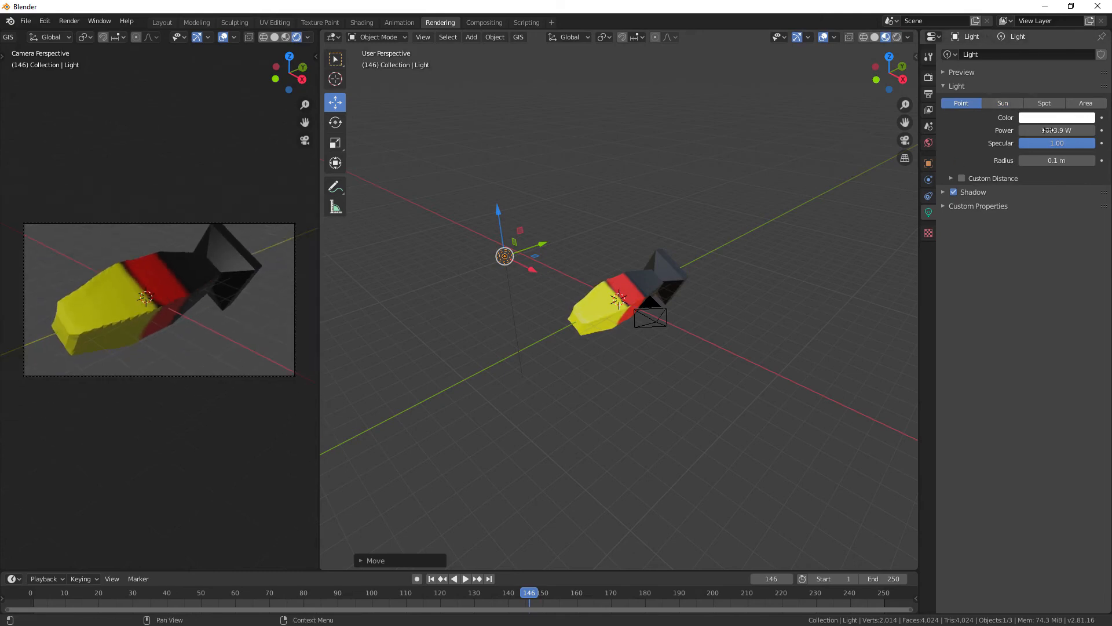
{"action": "mouse_move", "coordinate": [1050, 131]}
{"action": "left_mouse_down"}
{"action": "mouse_move", "coordinate": [1071, 131]}
{"action": "mouse_move", "coordinate": [1050, 131]}
{"action": "left_mouse_up"}
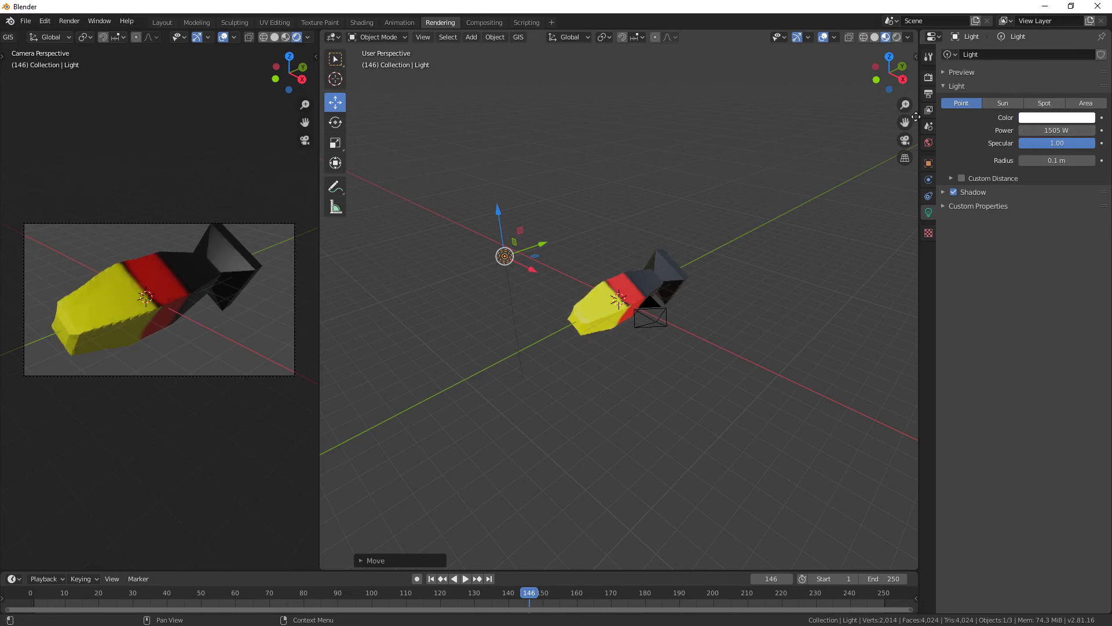
Step: Try the Spot and Area types on the light and return it to Point
{"action": "left_click", "coordinate": [1042, 102]}
{"action": "left_click", "coordinate": [1084, 103]}
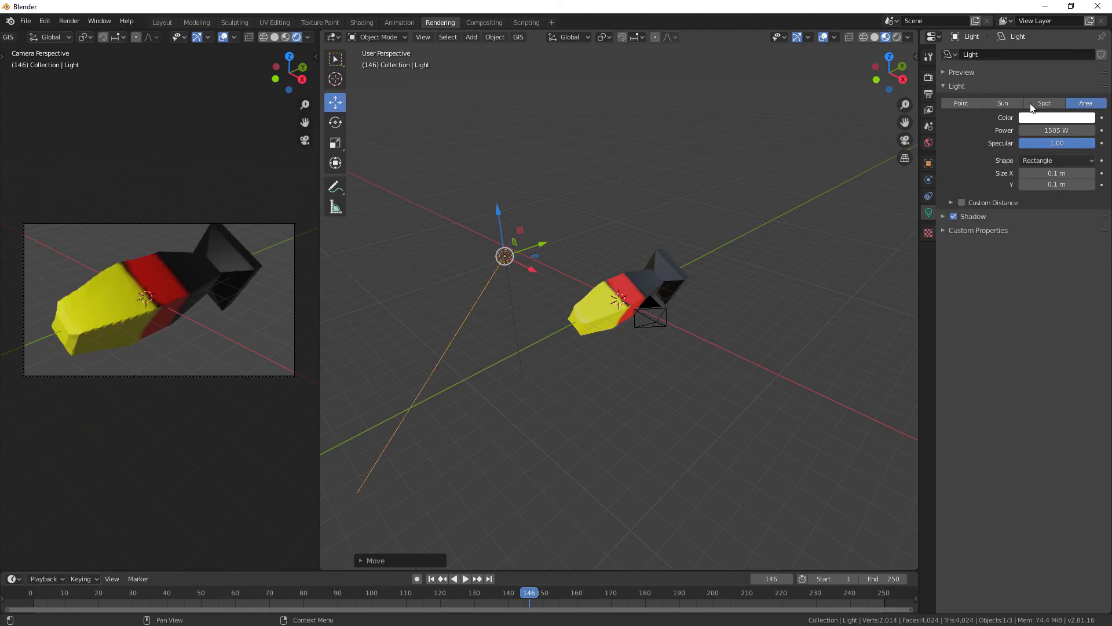
{"action": "left_click", "coordinate": [961, 102]}
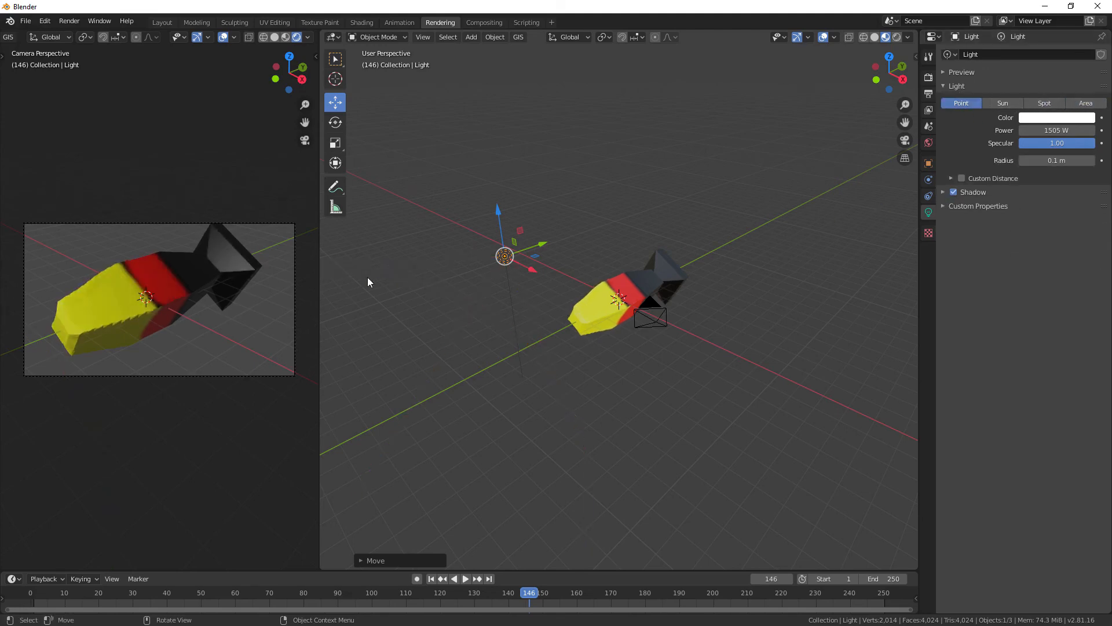
Step: Set the point light's power to 5000 W
{"action": "left_click", "coordinate": [1024, 132]}
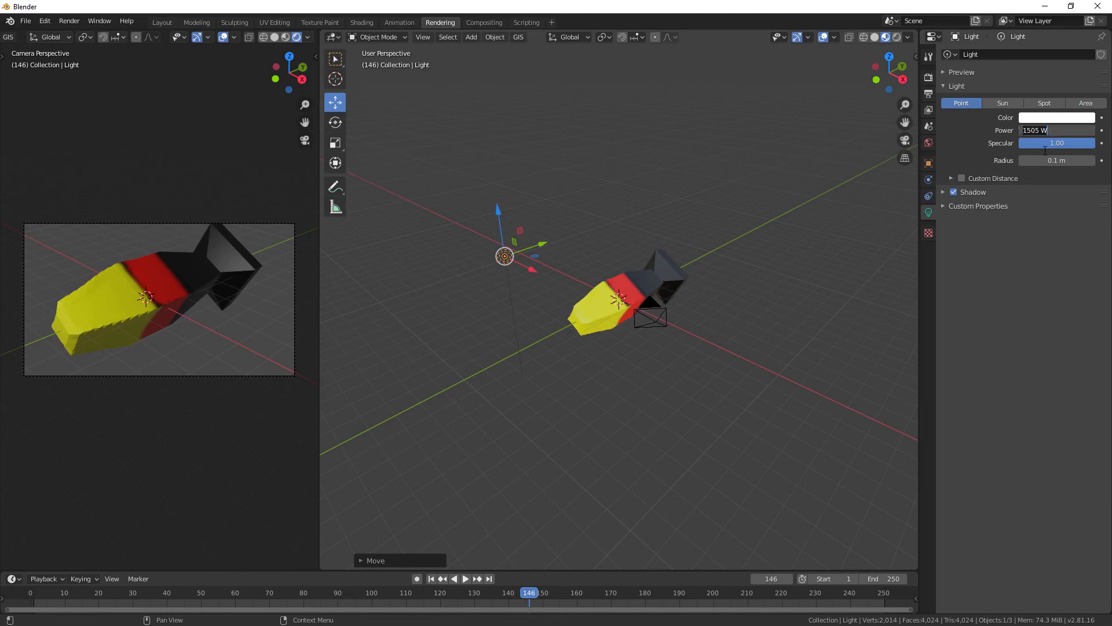
{"action": "type", "text": "5000"}
{"action": "key", "text": "Return"}
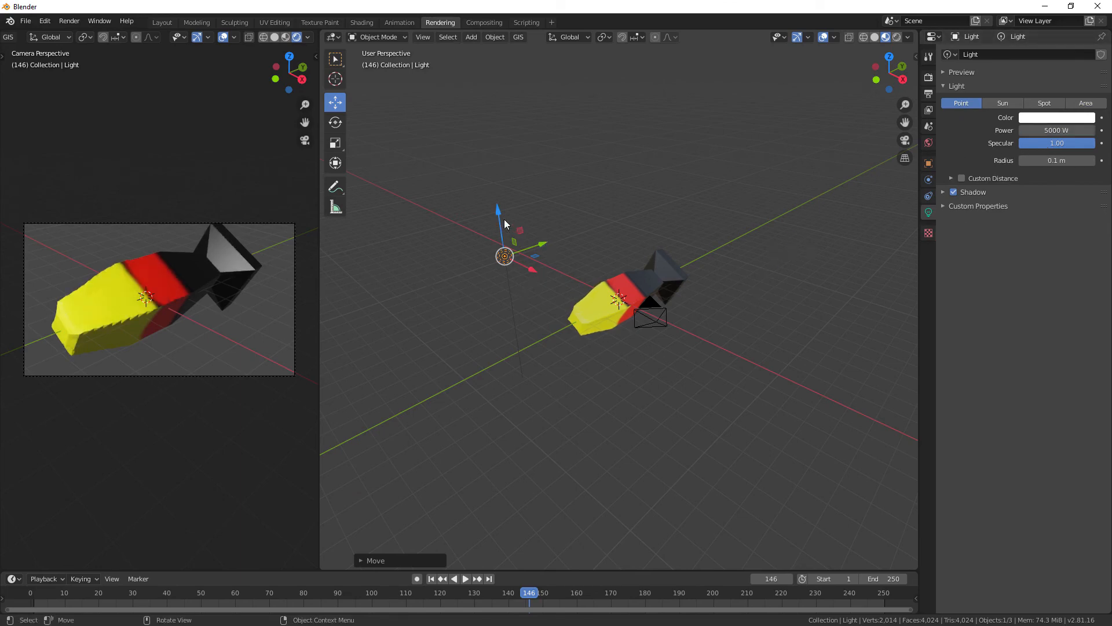
Step: Raise the camera slightly along the Z axis and deselect it
{"action": "left_click", "coordinate": [657, 316]}
{"action": "left_click_drag", "start_coordinate": [658, 283], "coordinate": [722, 275]}
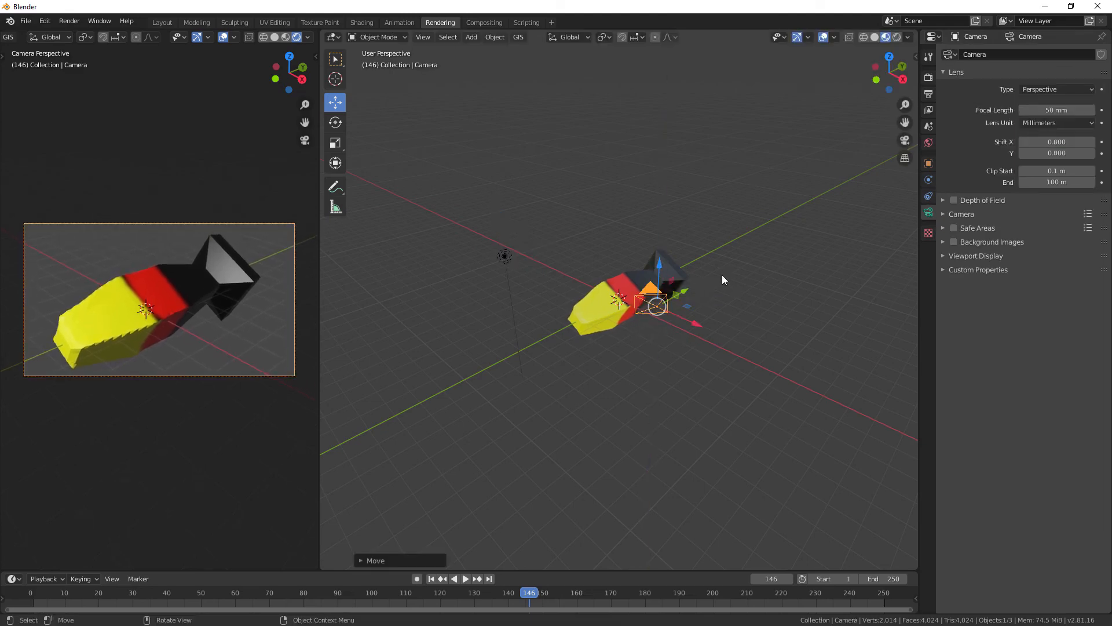
{"action": "left_click", "coordinate": [751, 274]}
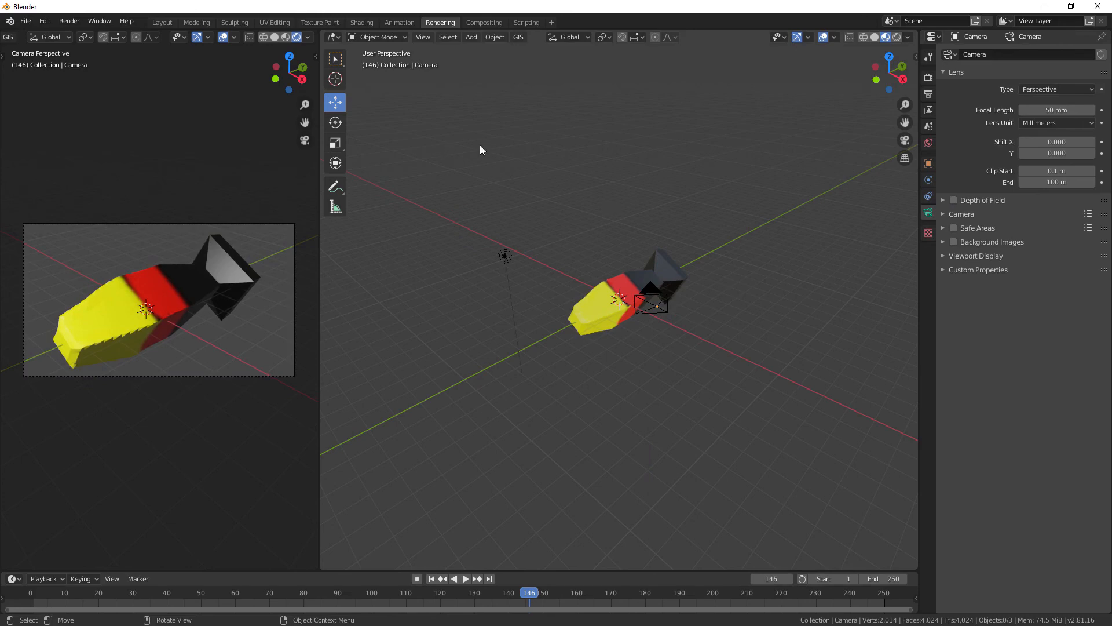
Step: Set the output frame rate of the animation to 30 fps
{"action": "left_click", "coordinate": [930, 78]}
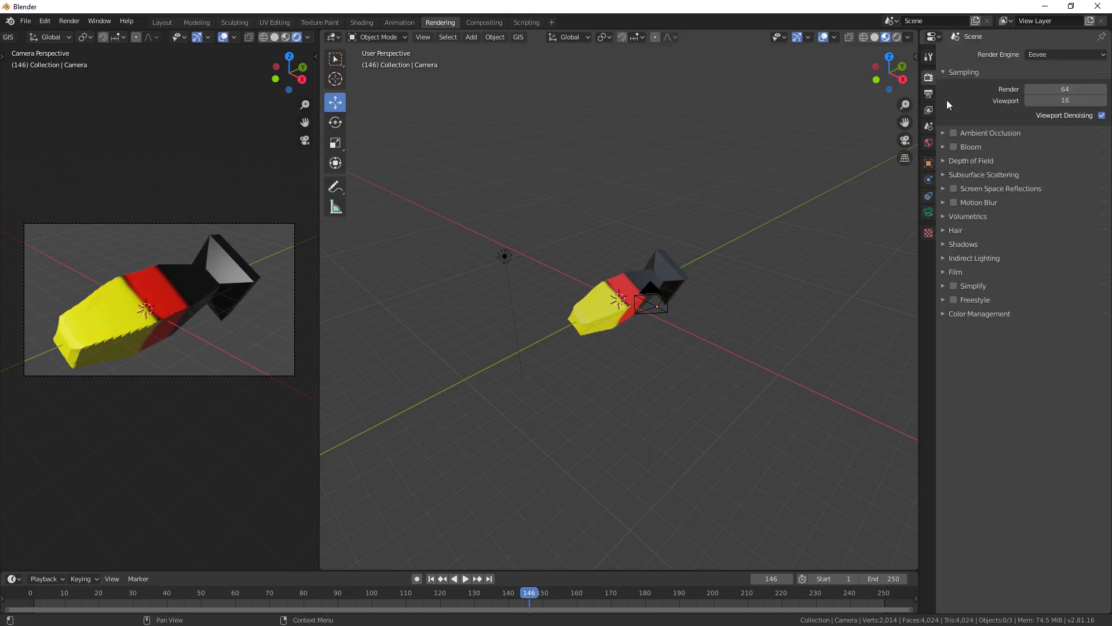
{"action": "left_click", "coordinate": [929, 94]}
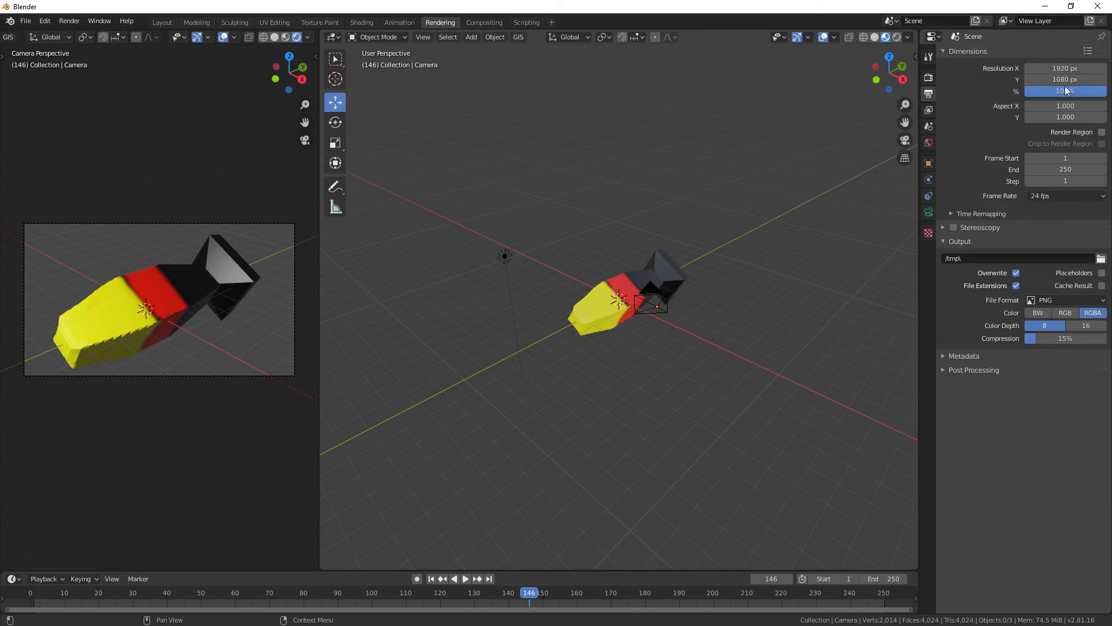
{"action": "left_click", "coordinate": [1044, 197]}
{"action": "left_click", "coordinate": [1063, 195]}
{"action": "left_click", "coordinate": [1063, 253]}
Step: Review the available output file formats and the output path, keeping PNG and the existing folder
{"action": "left_click", "coordinate": [1066, 300]}
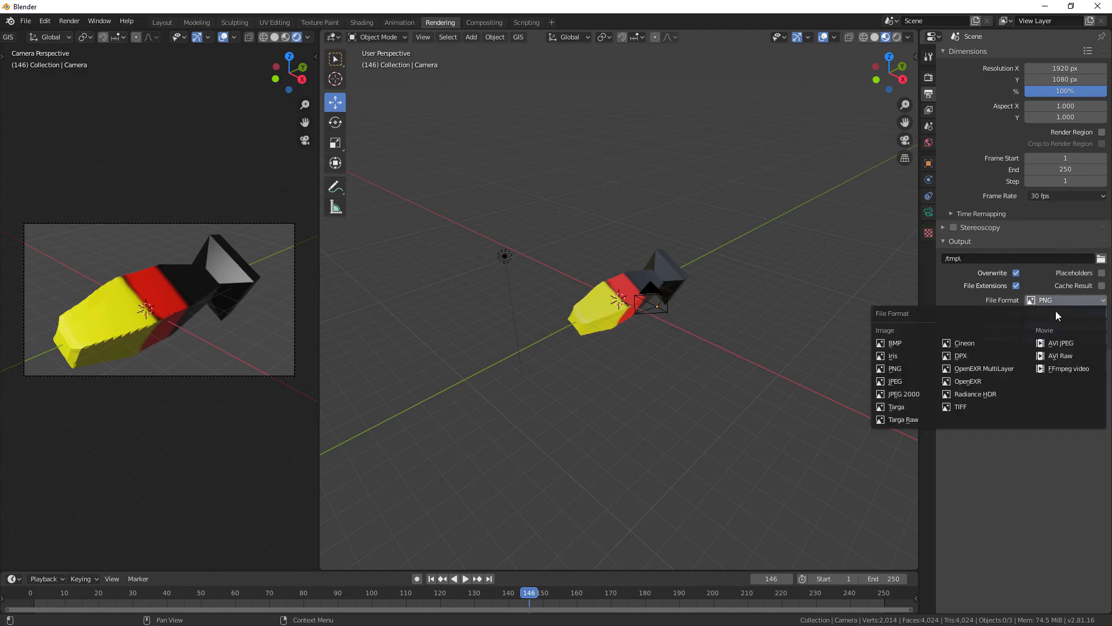
{"action": "left_click", "coordinate": [1065, 299]}
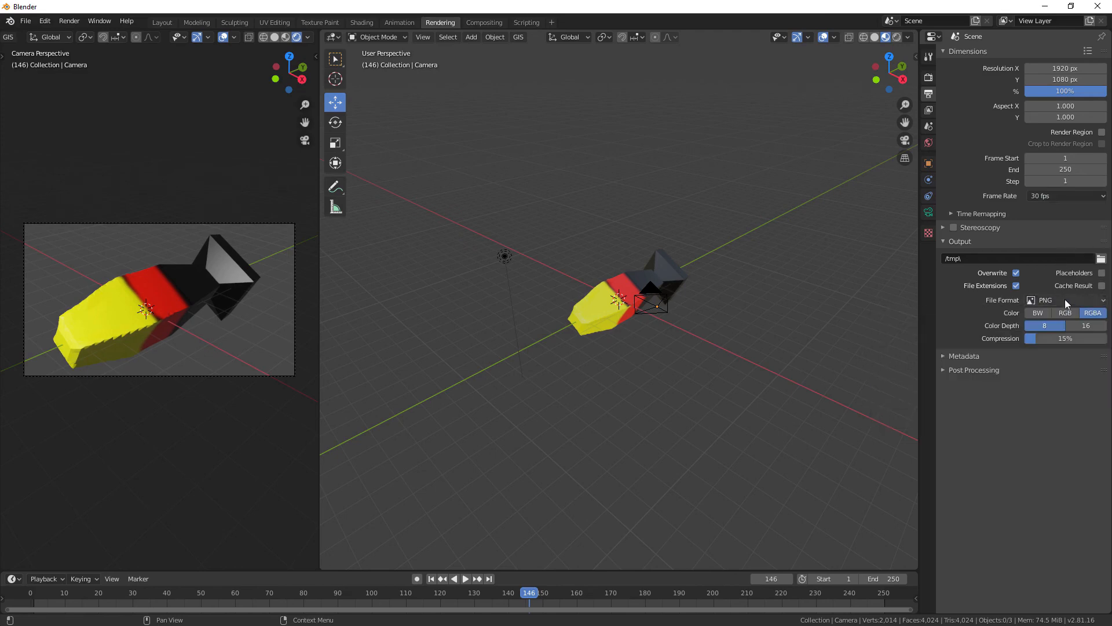
{"action": "left_click", "coordinate": [959, 258]}
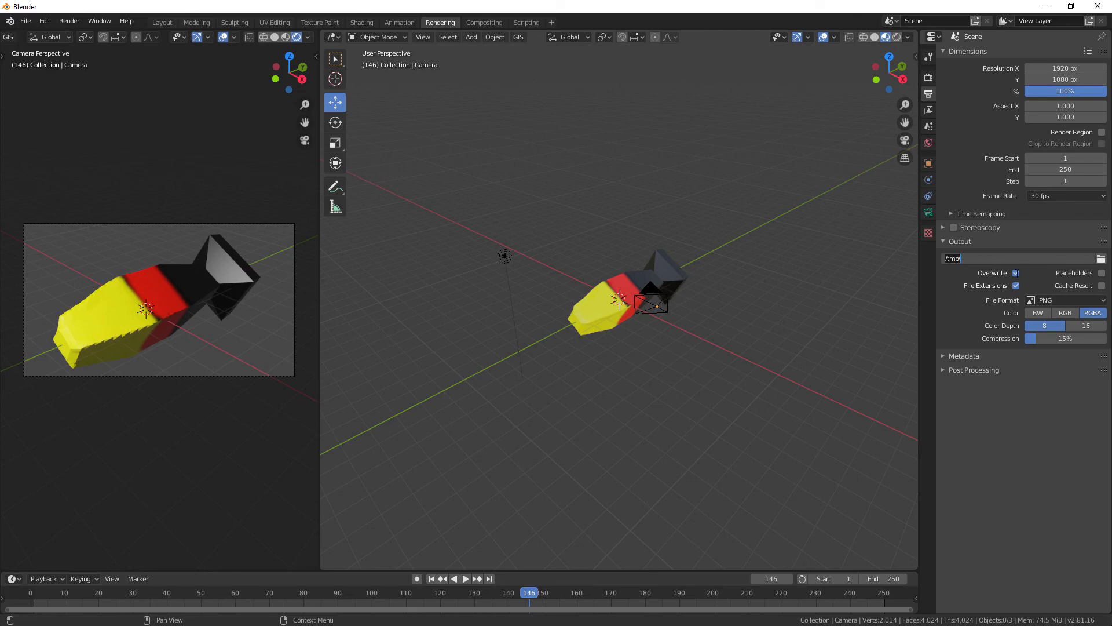
{"action": "left_click", "coordinate": [1017, 274]}
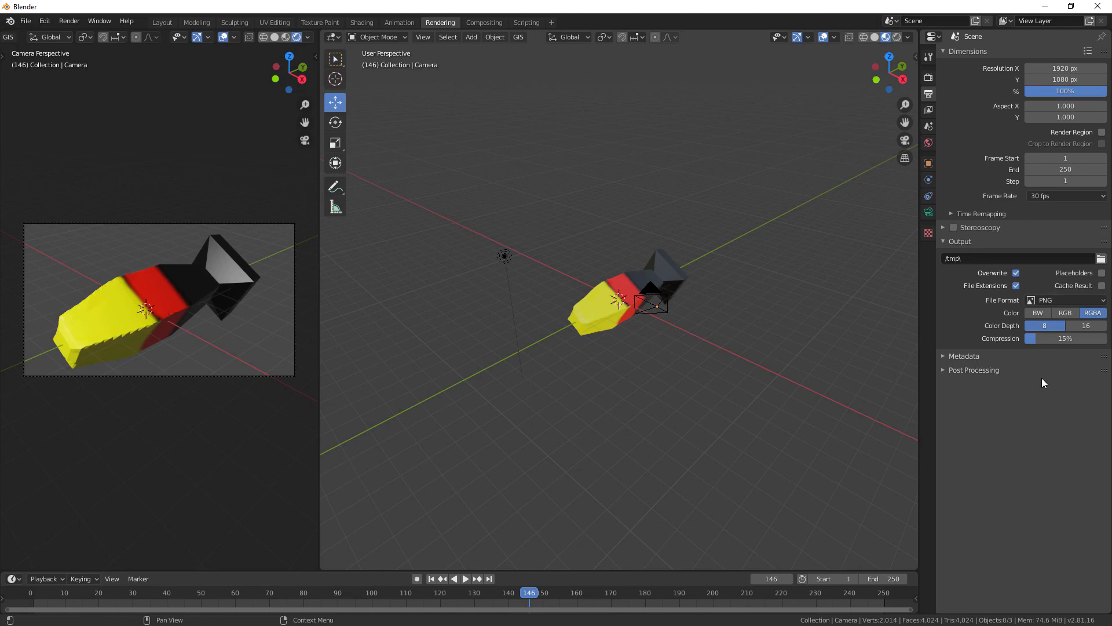
Step: Render the animation and maximize the render window
{"action": "left_click", "coordinate": [66, 24]}
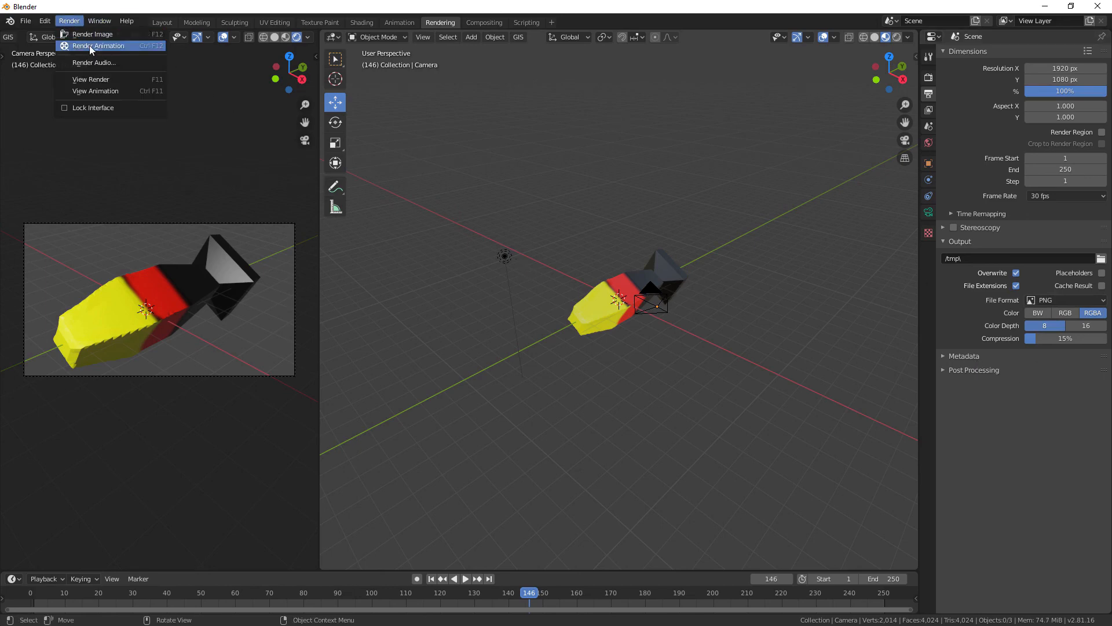
{"action": "left_click", "coordinate": [90, 46]}
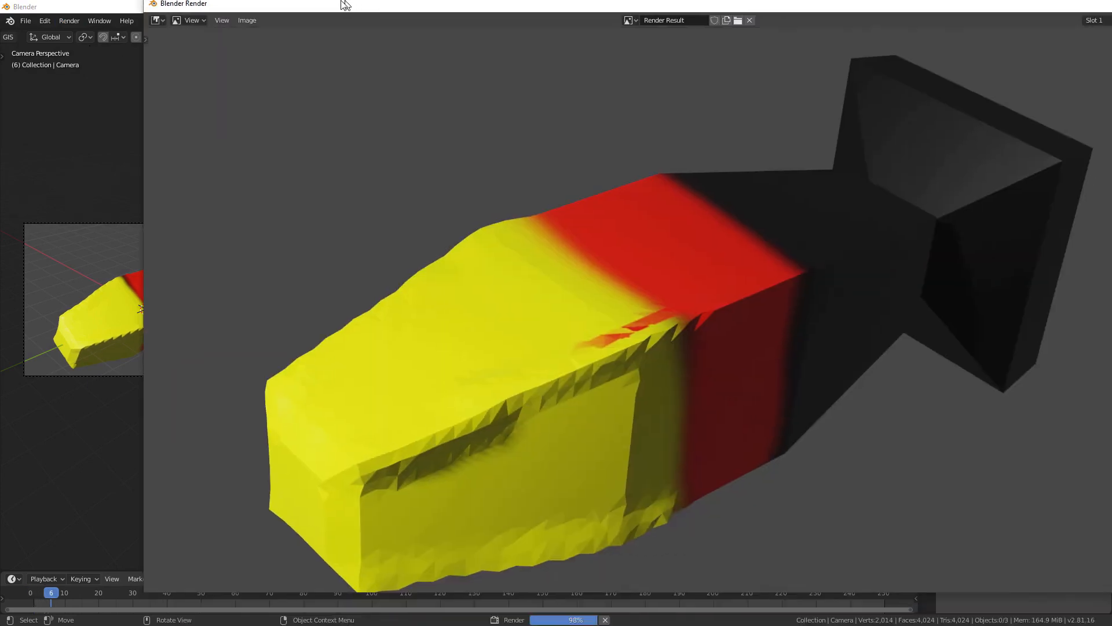
{"action": "double_click", "coordinate": [346, 5]}
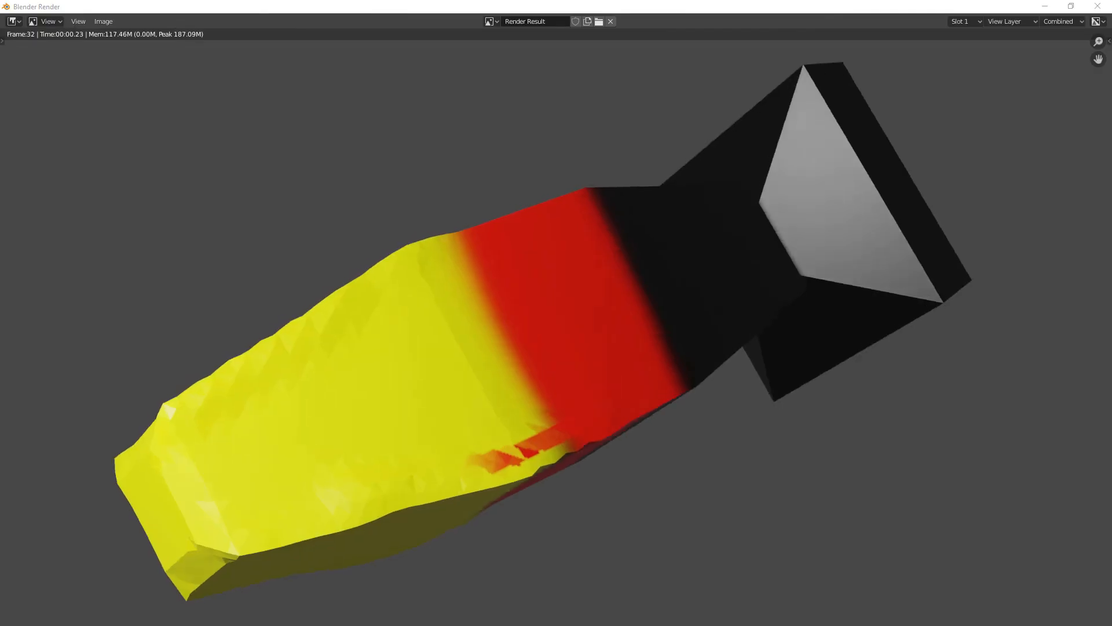
Step: Switch to File Explorer to inspect the rendered frames in the tmp folder as medium icons, closing the folder and render windows
{"action": "left_click_drag", "start_coordinate": [1110, 230], "coordinate": [842, 223]}
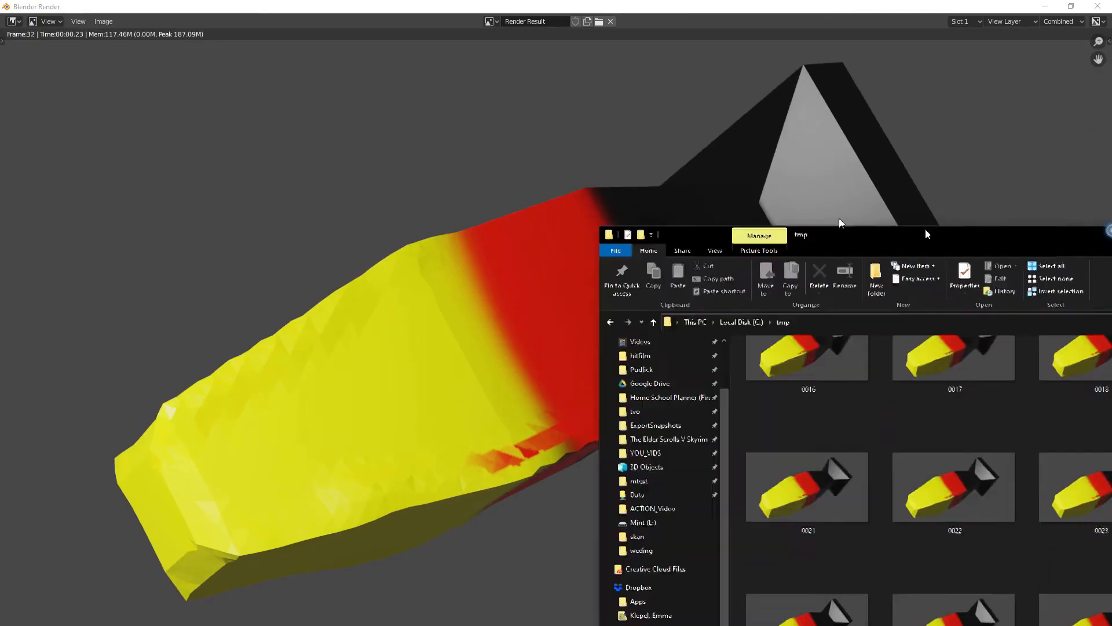
{"action": "left_click_drag", "start_coordinate": [927, 234], "coordinate": [484, 5]}
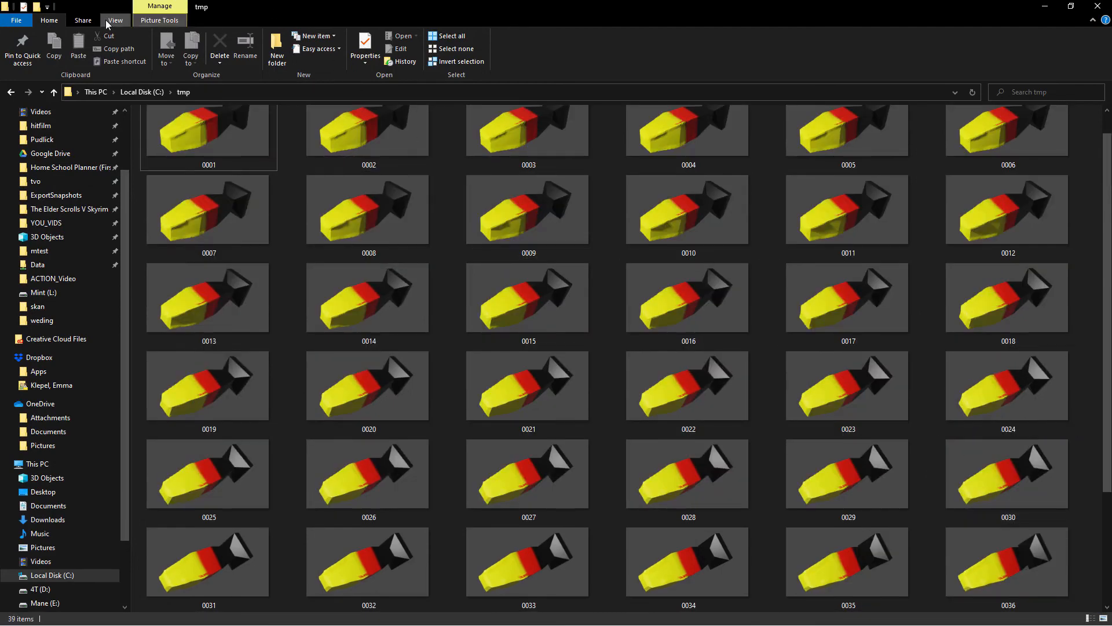
{"action": "left_click", "coordinate": [115, 21]}
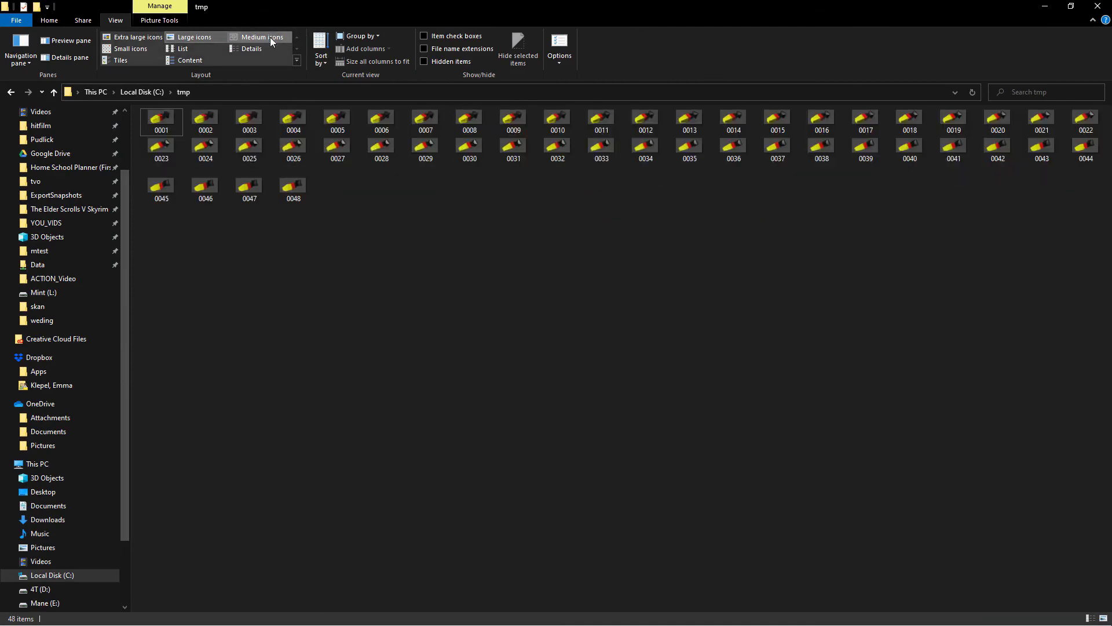
{"action": "left_click", "coordinate": [270, 37]}
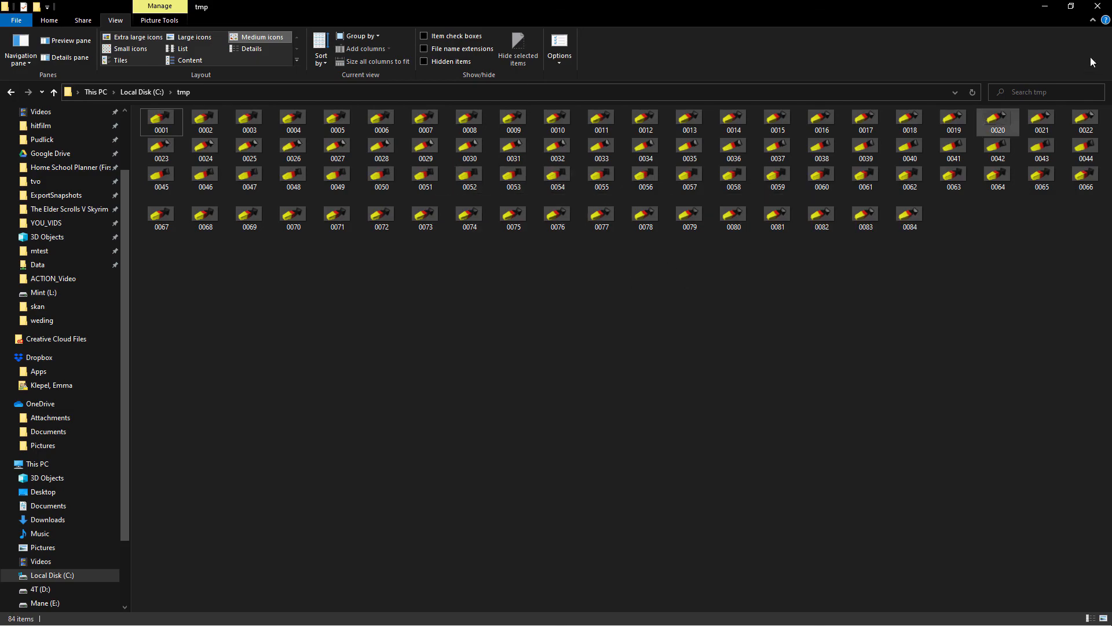
{"action": "left_click", "coordinate": [1098, 6]}
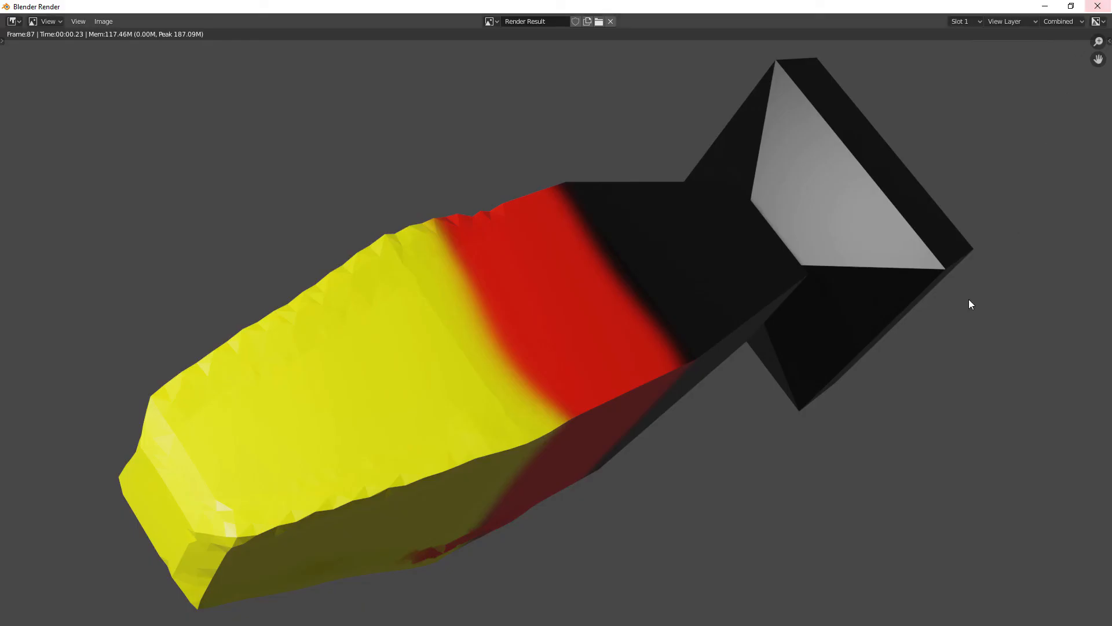
{"action": "left_click", "coordinate": [1098, 7]}
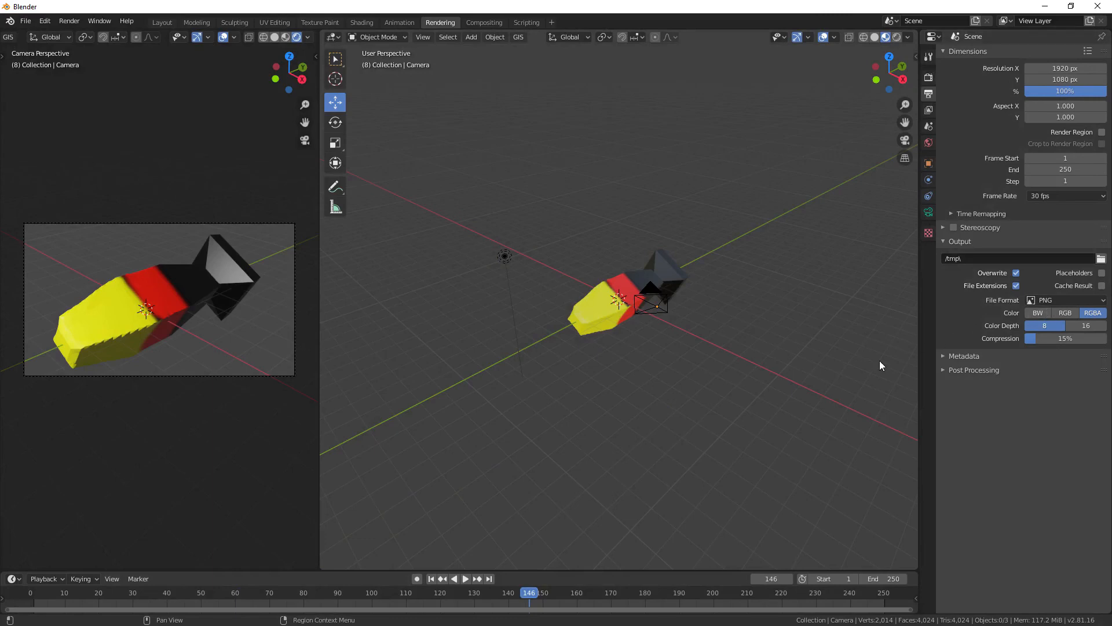